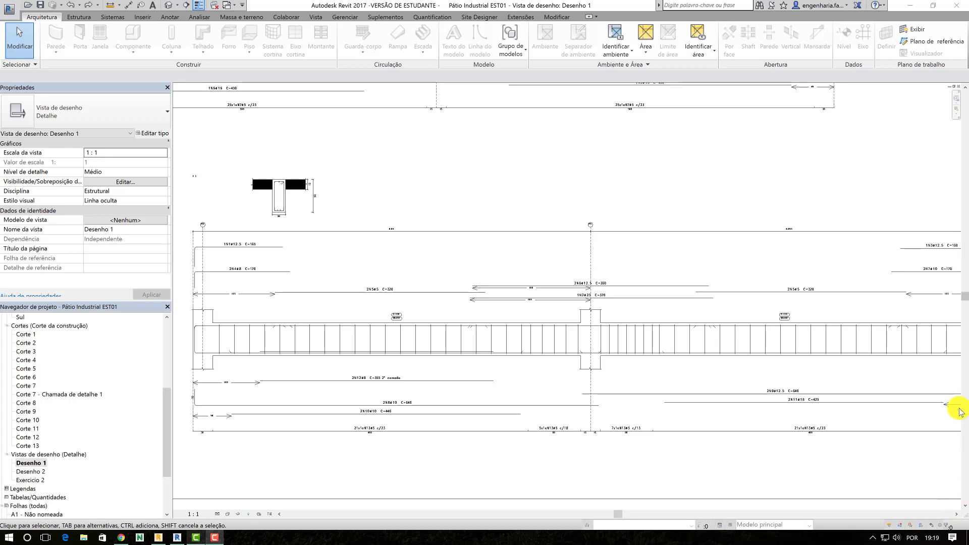
Switch from Revit to the engenhaBIM courses page in Chrome.
click(121, 537)
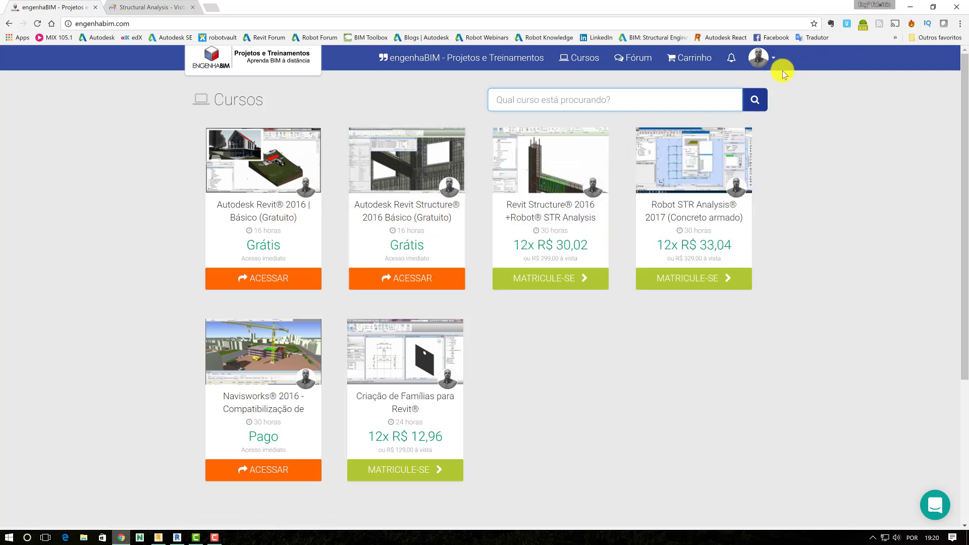
Open the engenhaBIM account menu from the profile avatar at top right.
click(766, 57)
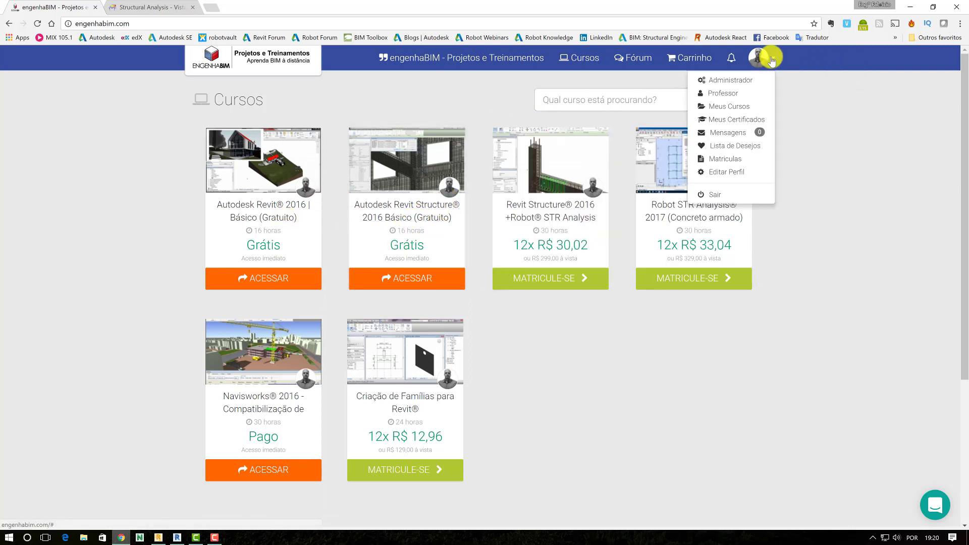
Open Meus Certificados and view the Navisworks 2016 course certificate.
click(721, 119)
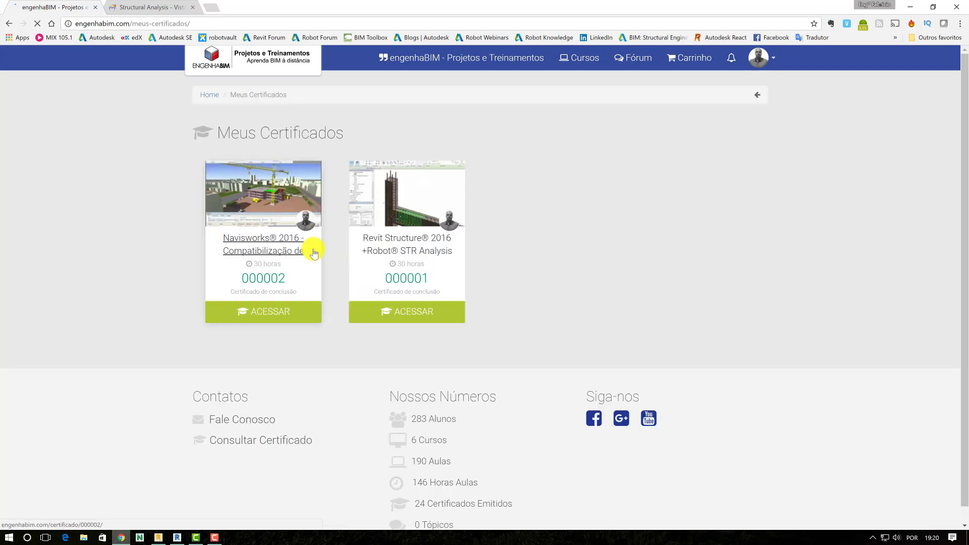
click(309, 278)
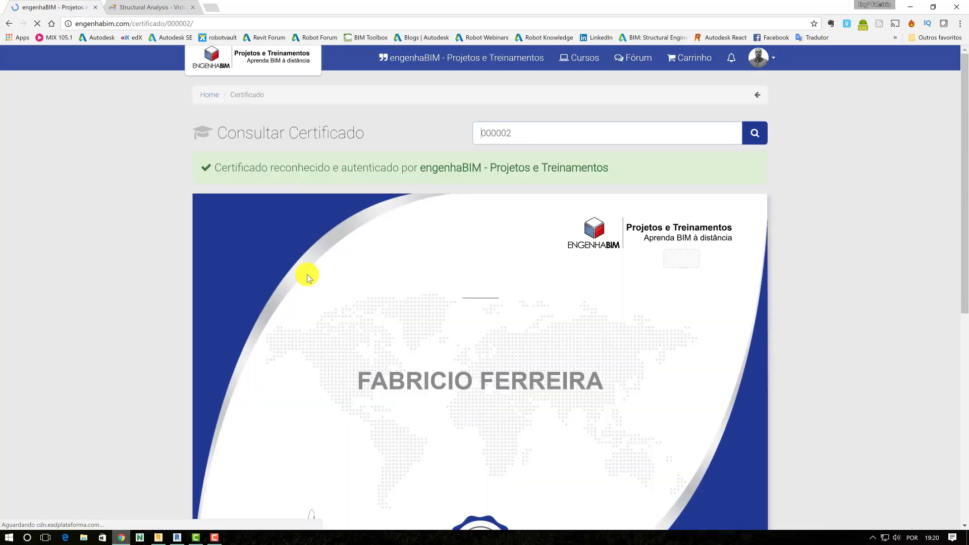
scroll(518, 180, down, 2)
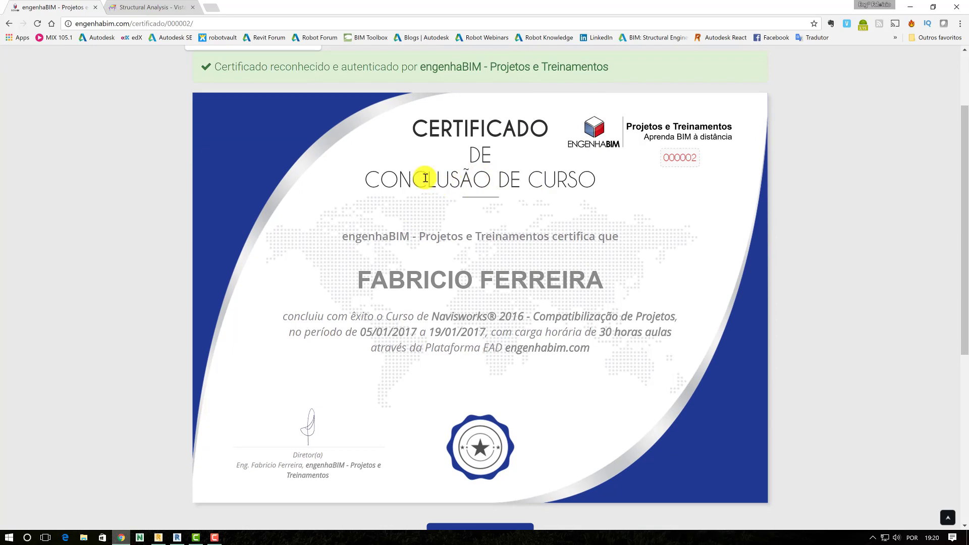
scroll(444, 149, down, 2)
scroll(465, 149, down, 1)
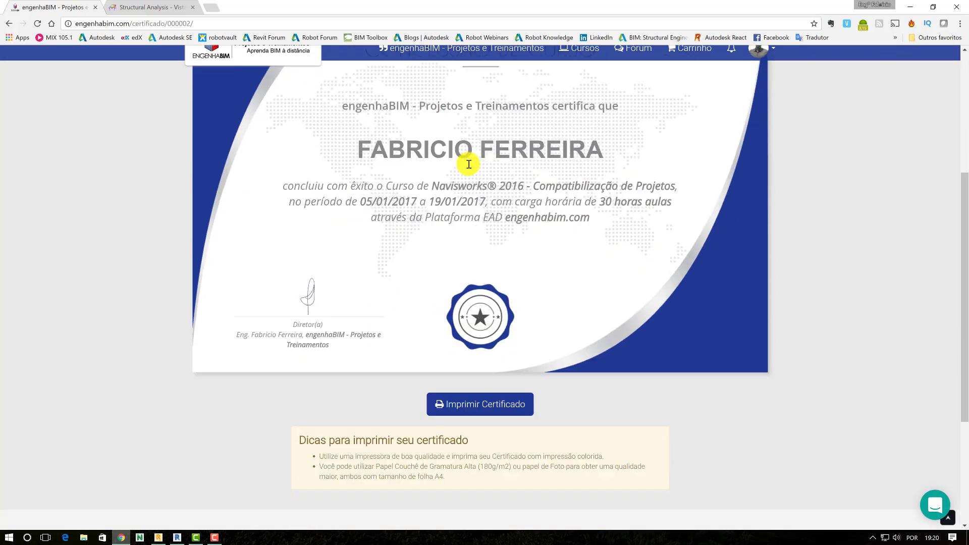
Open the printable certificate PDF and check its start and conclusion dates.
click(467, 379)
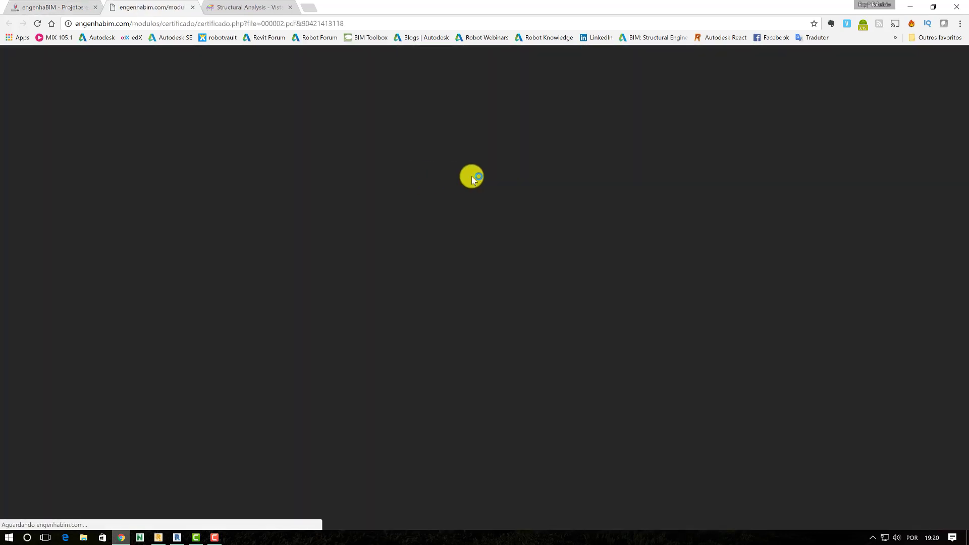
scroll(474, 169, down, 2)
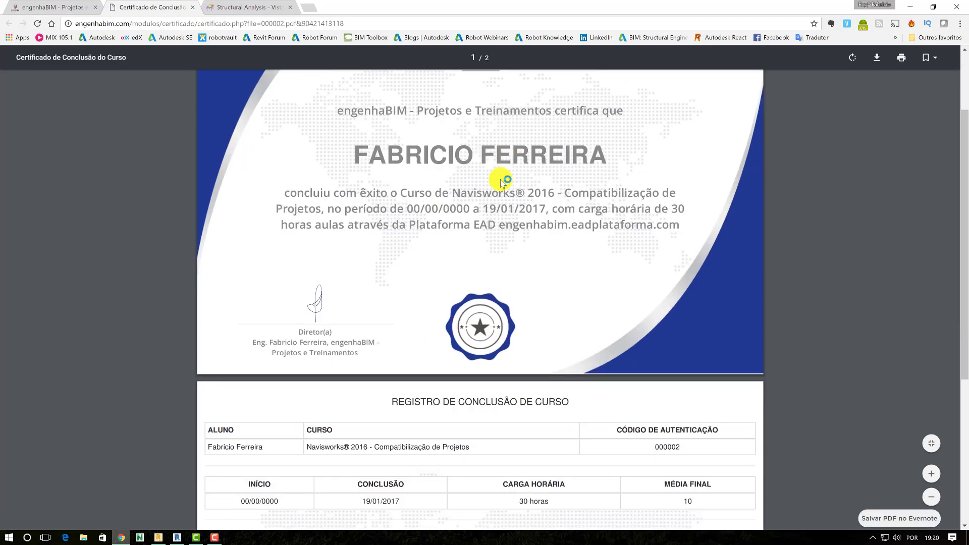
scroll(443, 176, up, 2)
scroll(462, 189, down, 1)
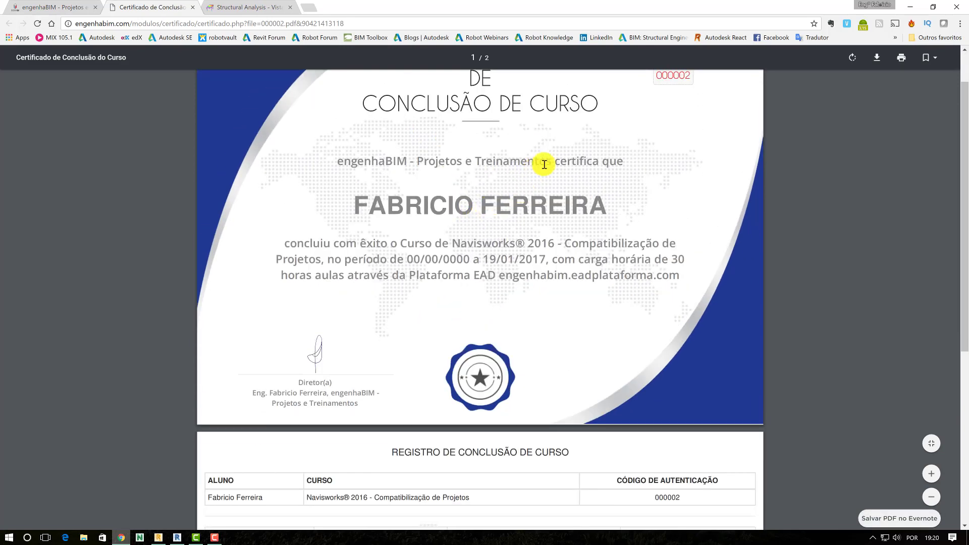
drag(408, 259, 501, 255)
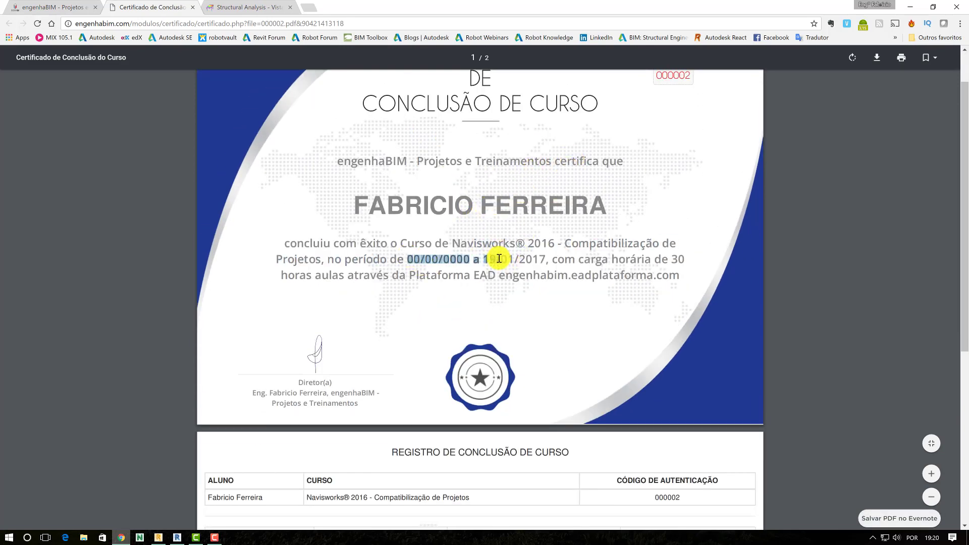
click(790, 254)
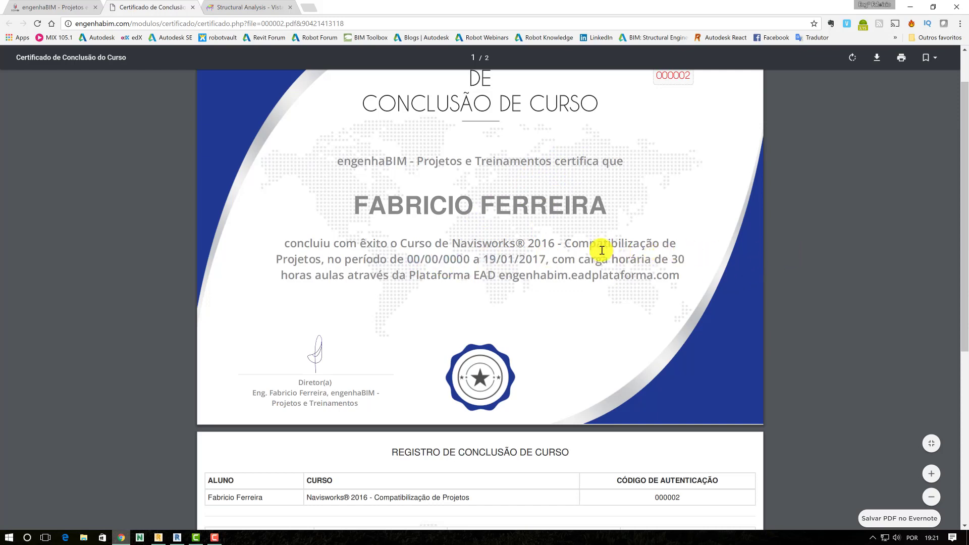
scroll(611, 252, down, 1)
drag(668, 208, 645, 208)
scroll(602, 246, down, 5)
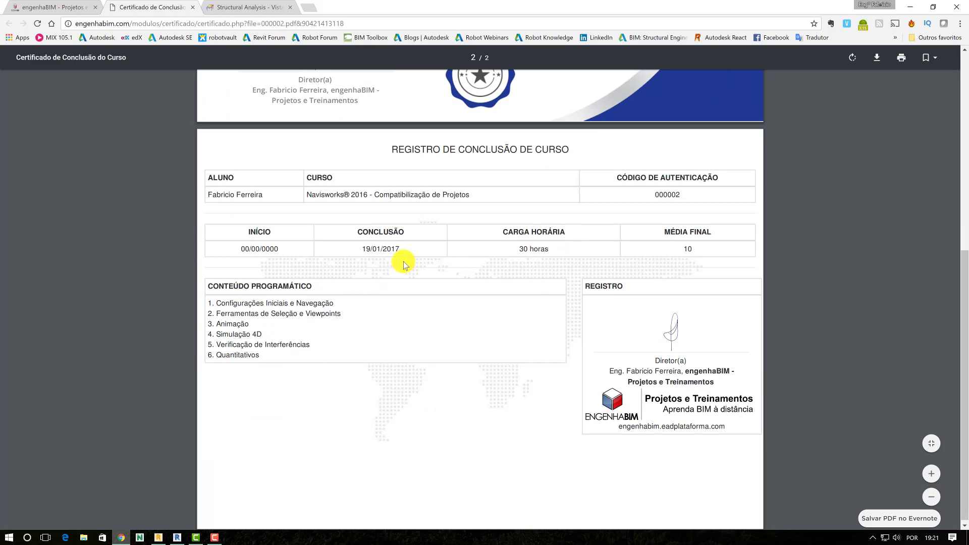
drag(366, 248, 526, 248)
click(526, 248)
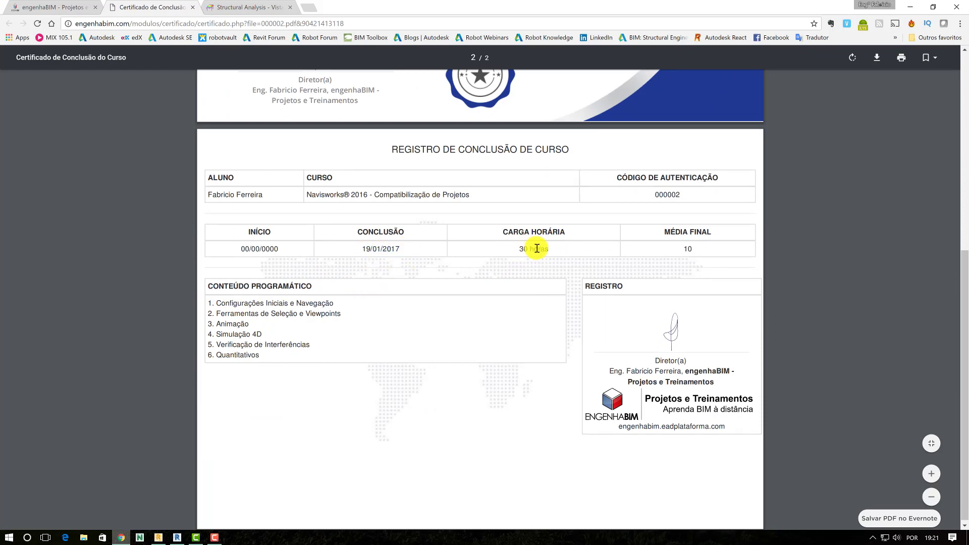
scroll(674, 373, up, 7)
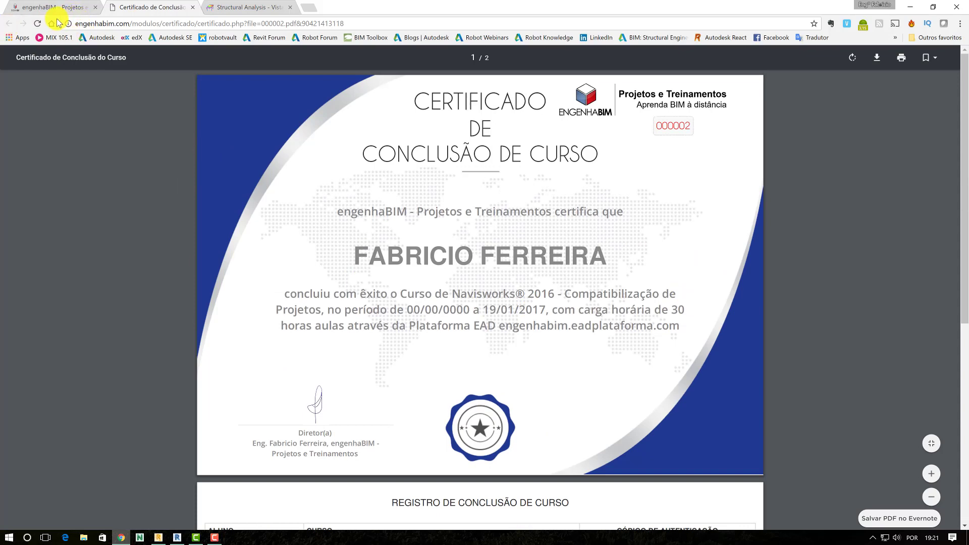
Close the printable certificate and return to the full Cursos list.
click(35, 7)
click(193, 8)
scroll(502, 197, up, 5)
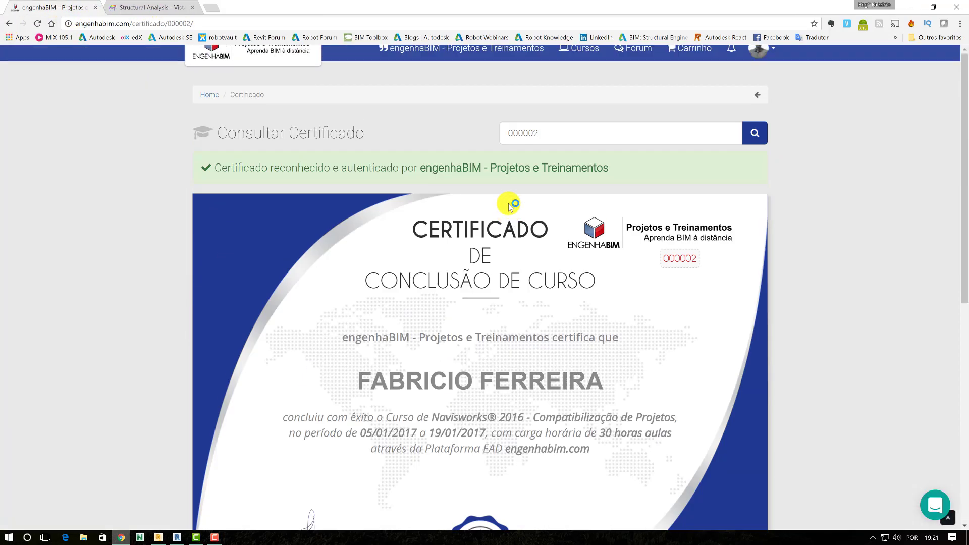
click(575, 60)
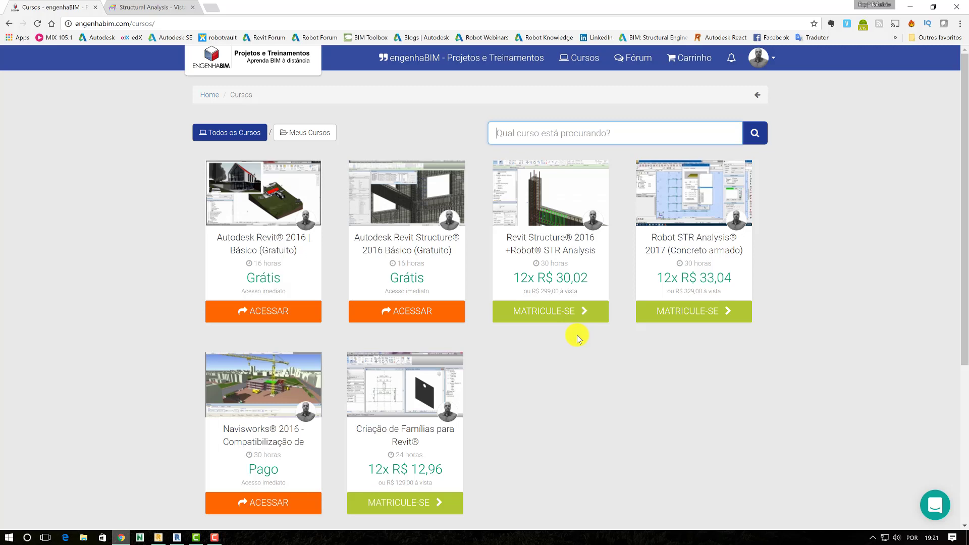
Open the Revit Structure 2016 + Robot course page and scroll its outline.
click(550, 265)
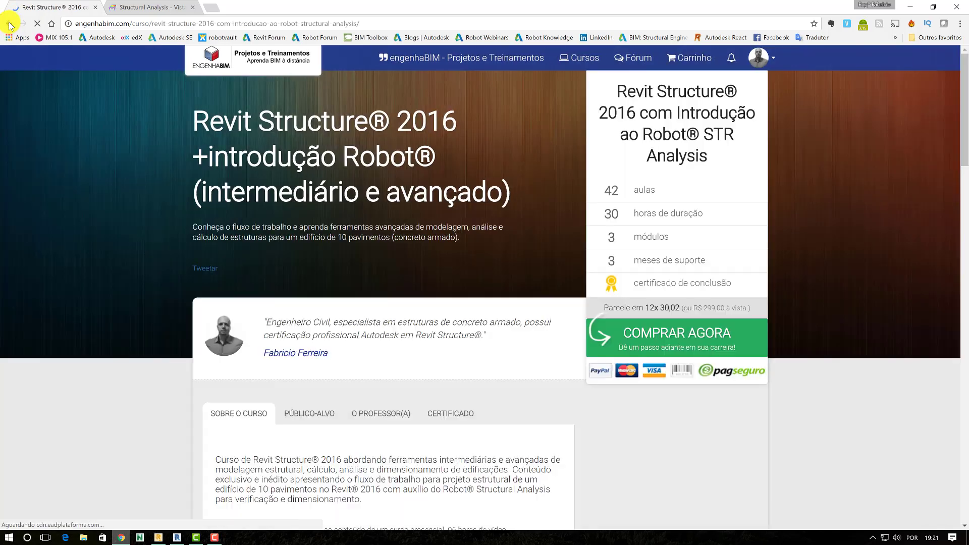
click(10, 23)
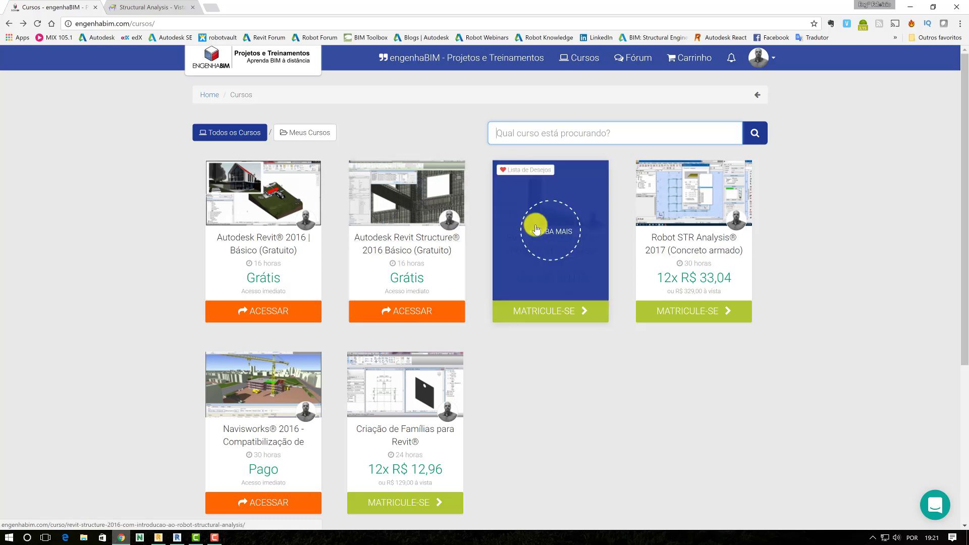
click(530, 218)
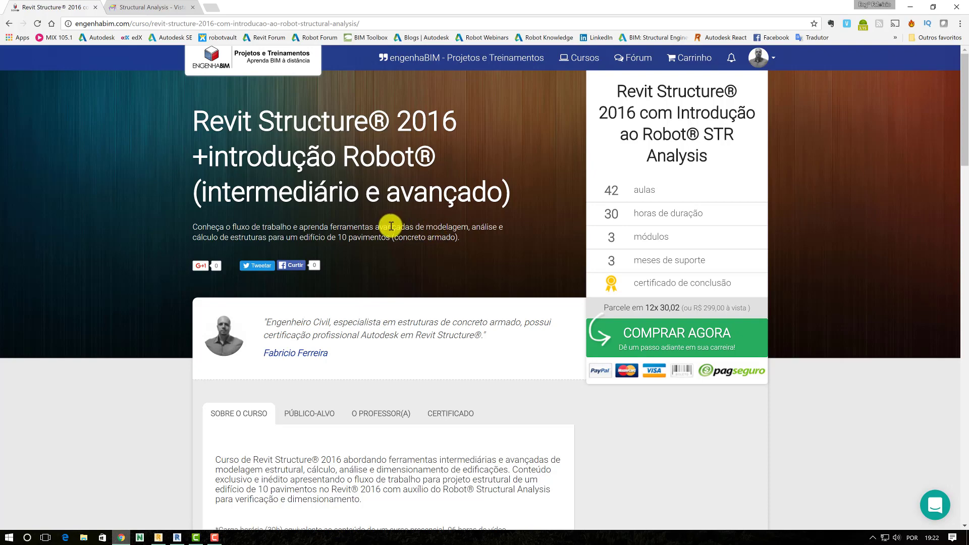
scroll(392, 225, down, 3)
scroll(392, 226, down, 11)
scroll(295, 255, up, 6)
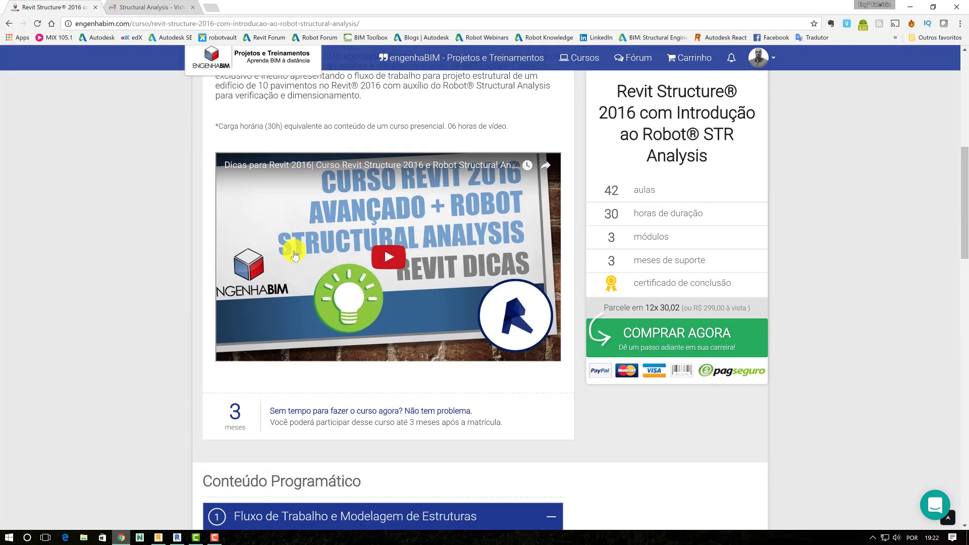
scroll(359, 207, up, 2)
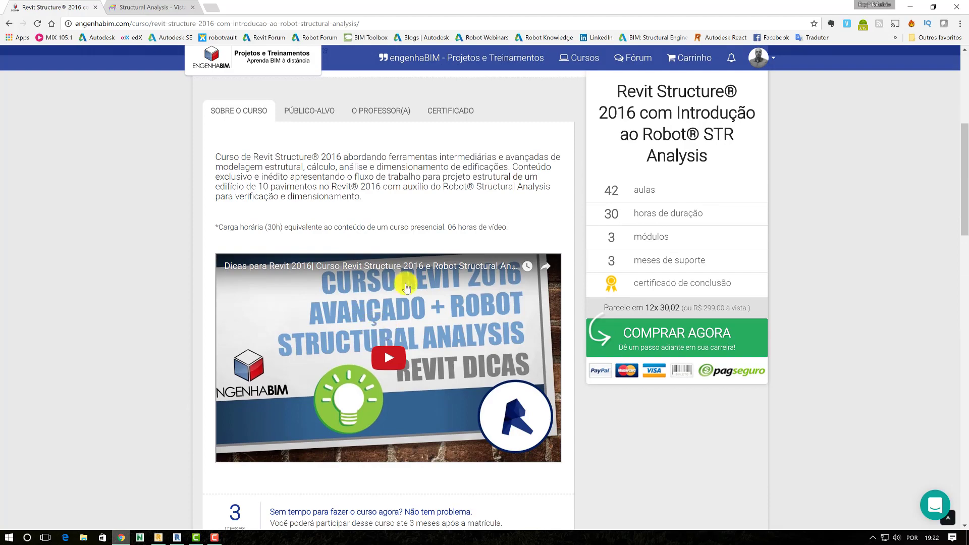
scroll(406, 287, down, 3)
scroll(401, 275, down, 5)
Collapse the module 1 lesson list and review the course outline.
click(433, 209)
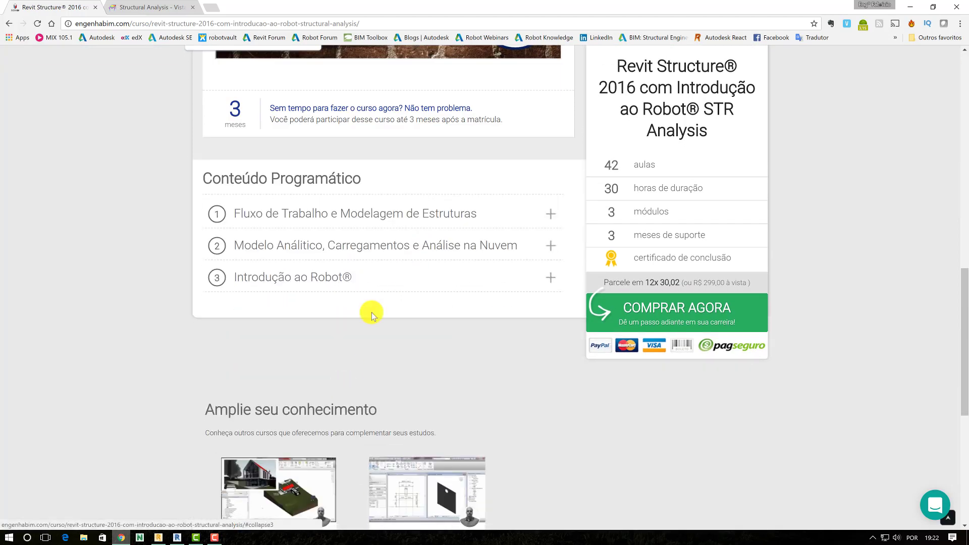
scroll(376, 292, down, 1)
scroll(383, 248, up, 1)
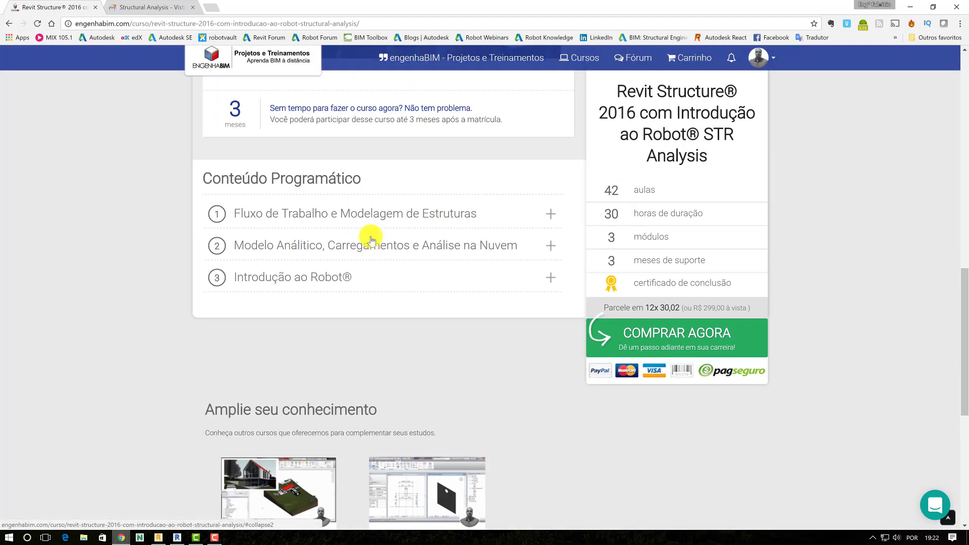
scroll(385, 236, up, 2)
scroll(400, 225, down, 2)
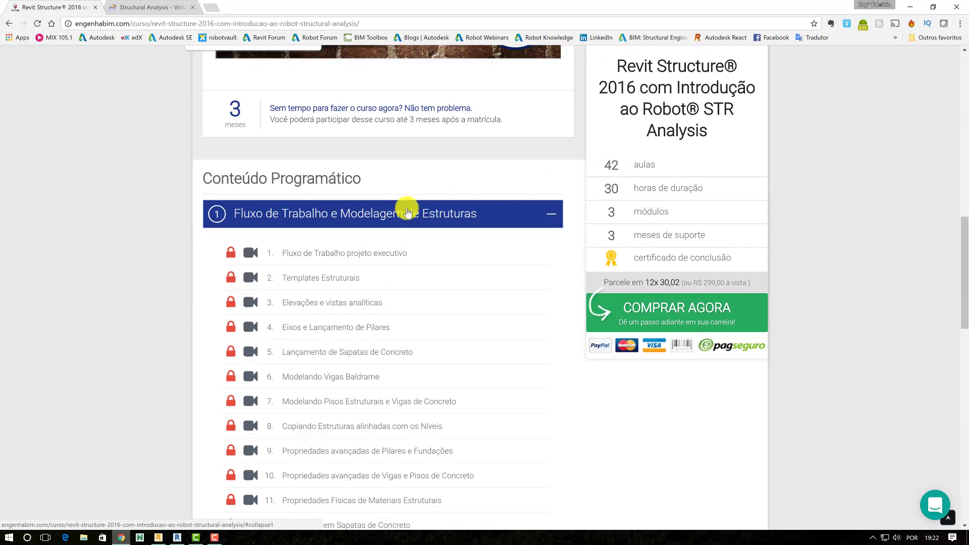
scroll(351, 252, down, 1)
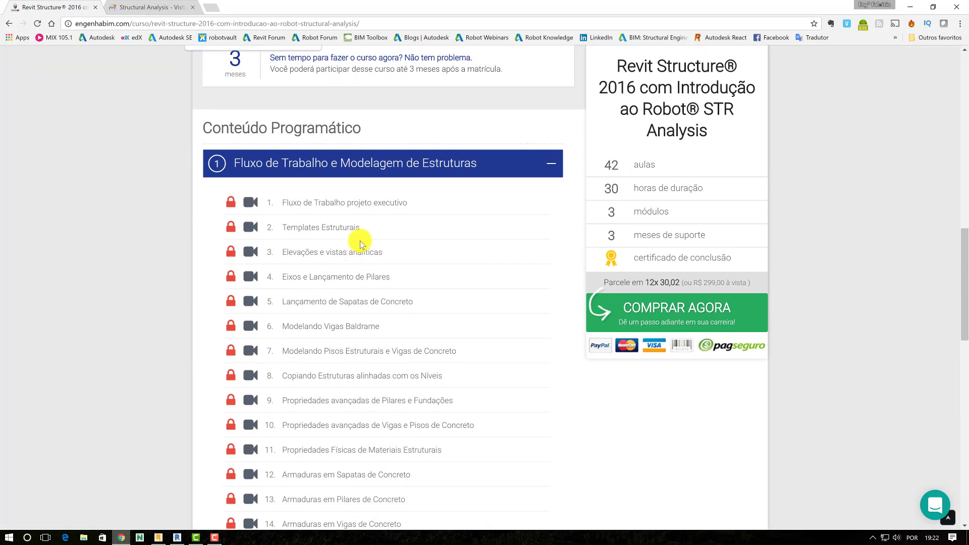
scroll(364, 237, down, 2)
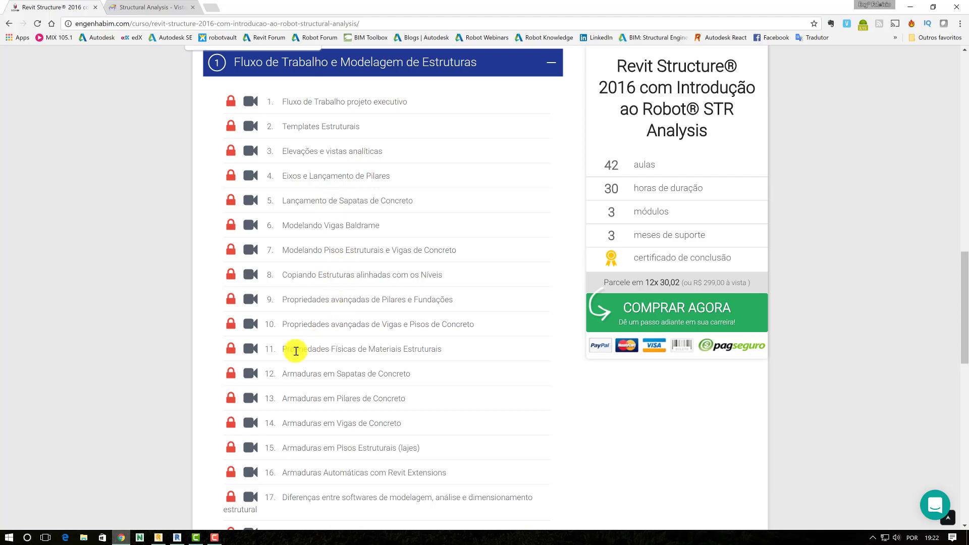
Highlight the titles of lessons 11 and 16, then expand module 2, Modelo Analítico.
drag(295, 351, 434, 347)
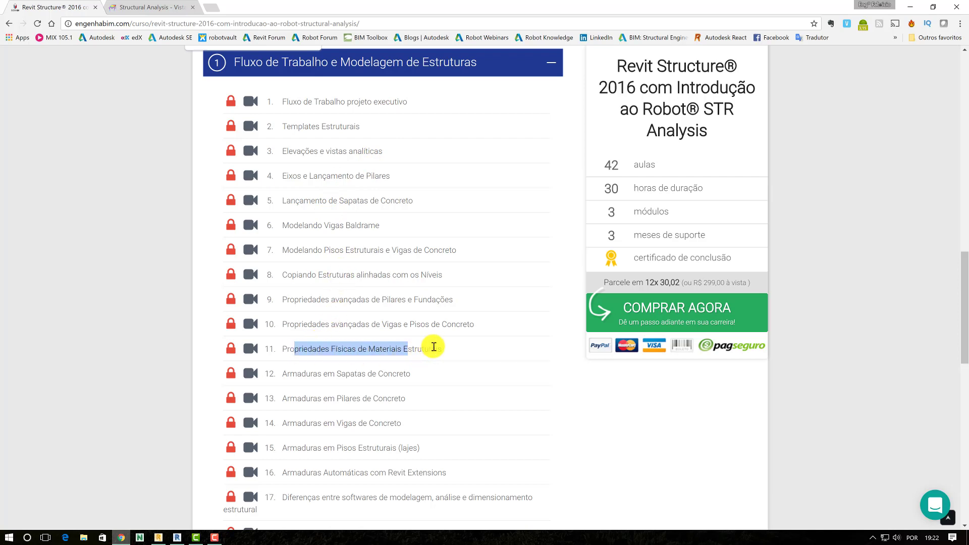
scroll(415, 334, down, 2)
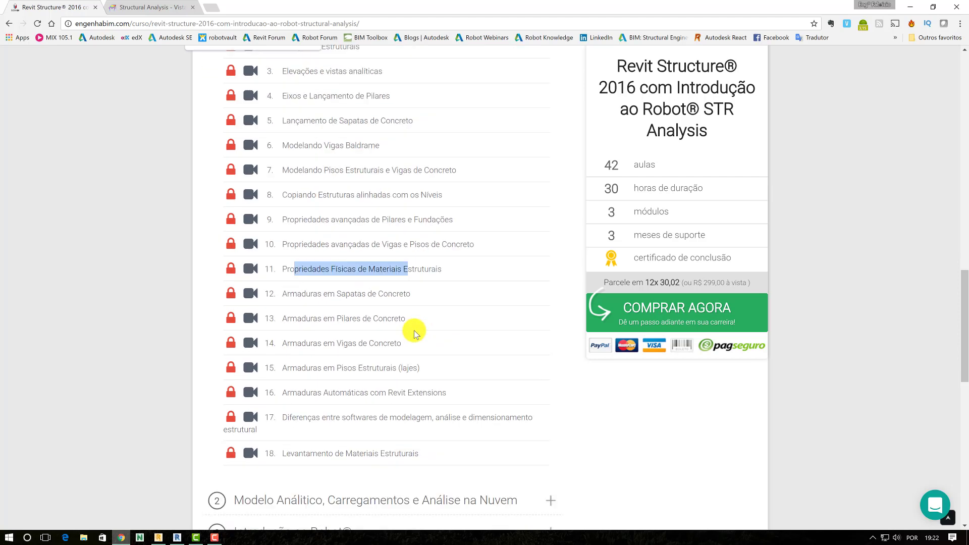
scroll(414, 333, down, 1)
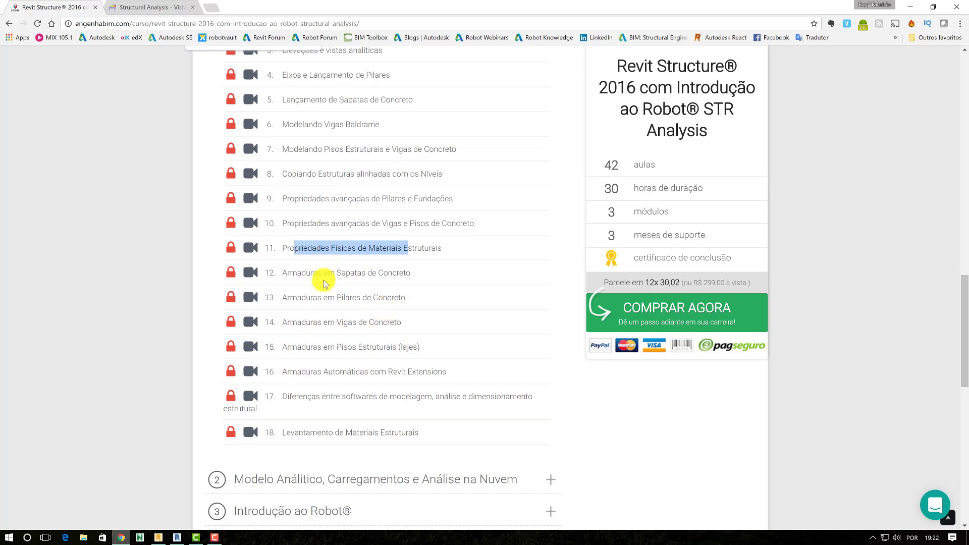
scroll(353, 298, down, 2)
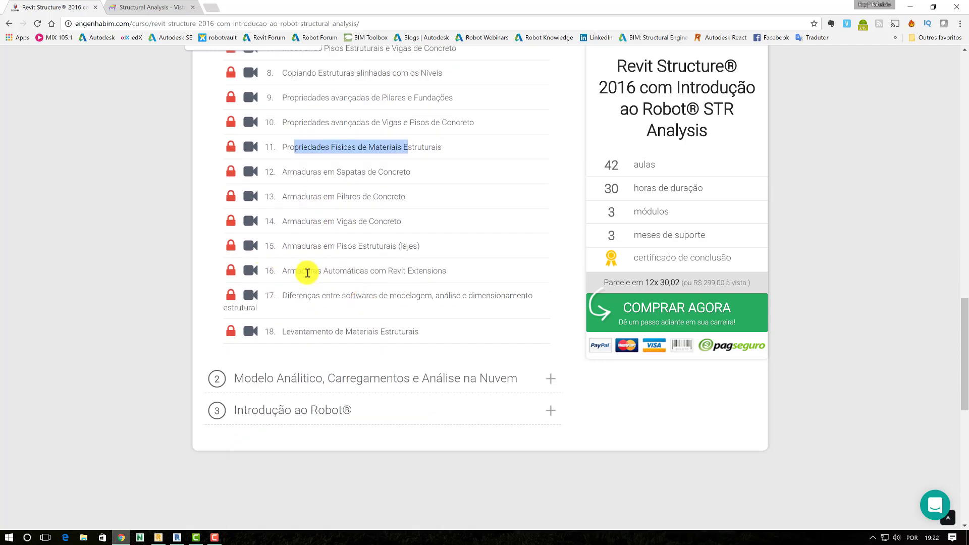
drag(305, 271, 418, 273)
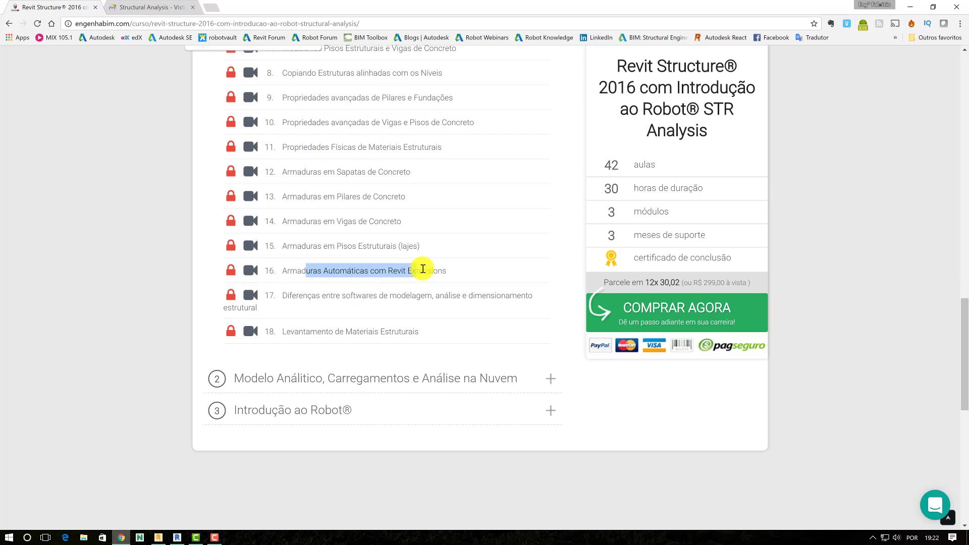
scroll(418, 275, down, 3)
click(409, 231)
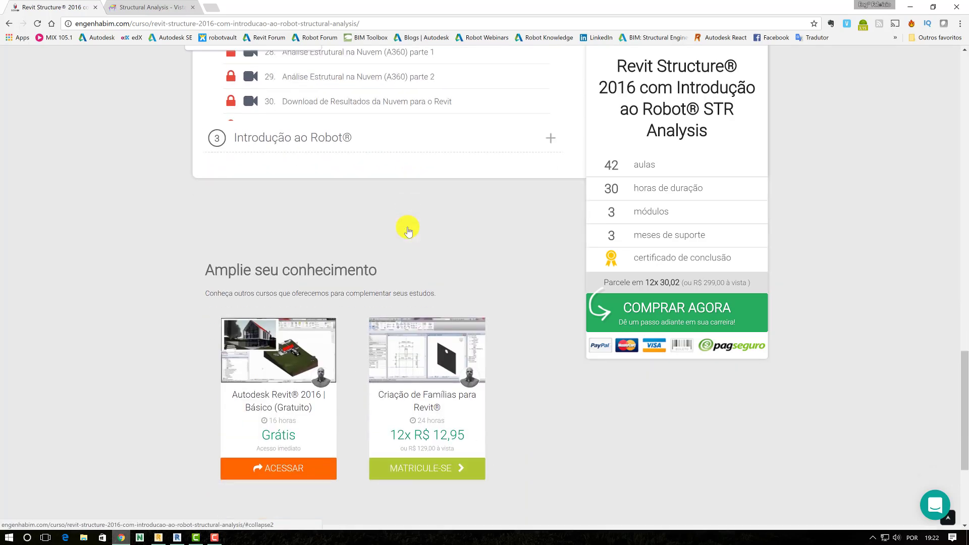
scroll(359, 271, down, 1)
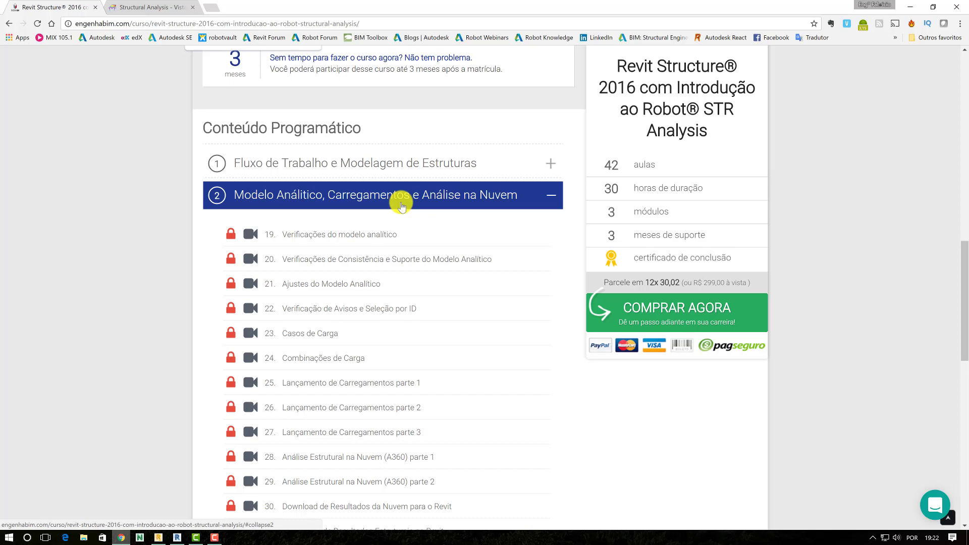
Review module 2's lessons, highlighting the lesson 22 title.
scroll(402, 206, down, 3)
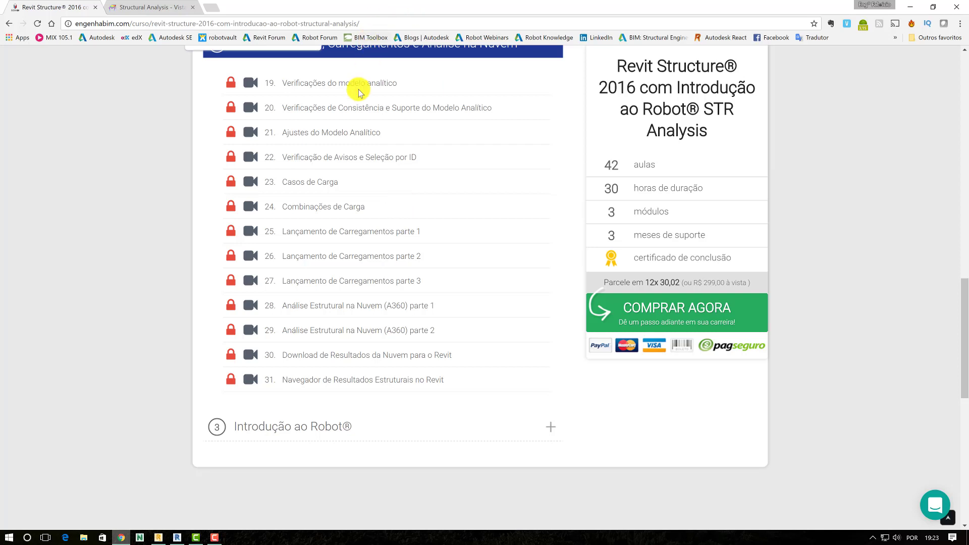
scroll(355, 101, up, 2)
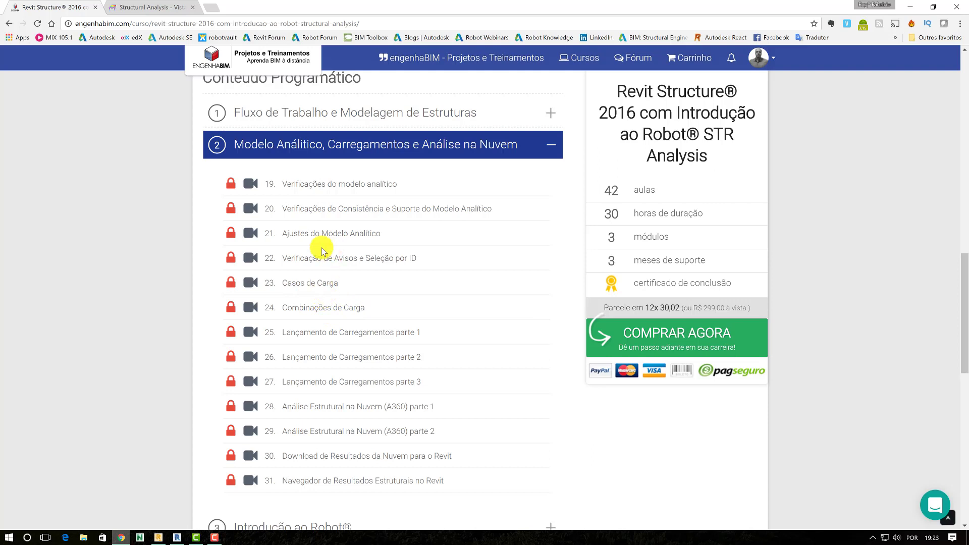
drag(287, 258, 400, 259)
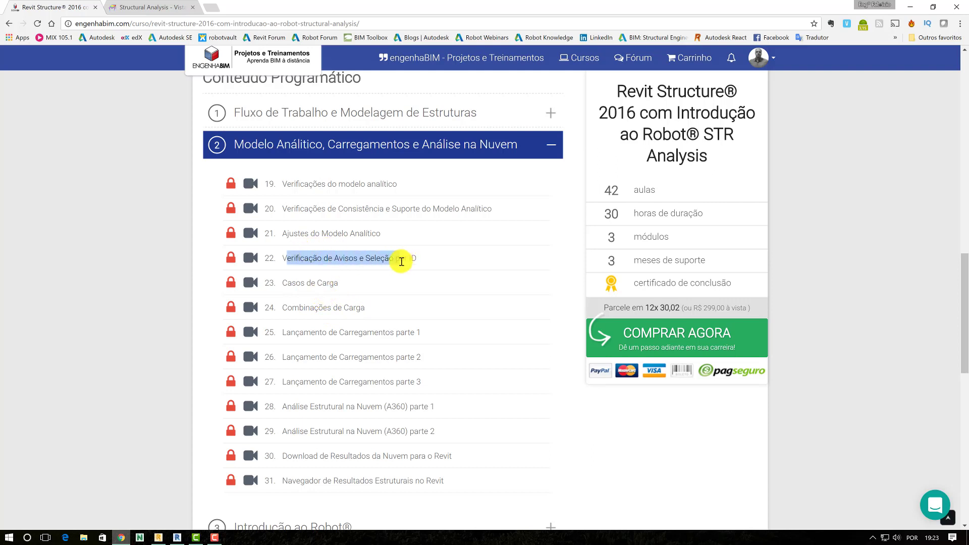
click(376, 260)
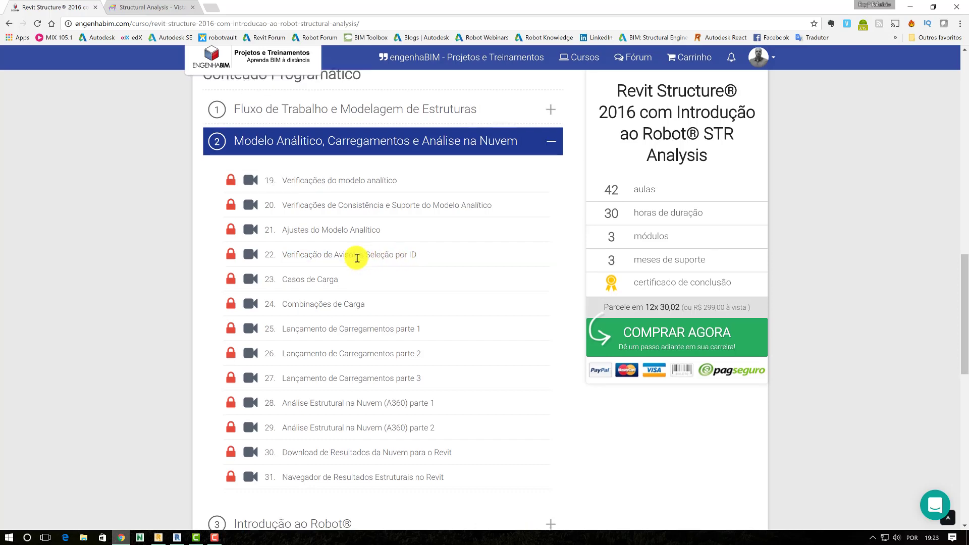
Expand module 3, Introdução ao Robot®, to list lessons 32–42.
scroll(353, 257, down, 1)
scroll(351, 262, down, 1)
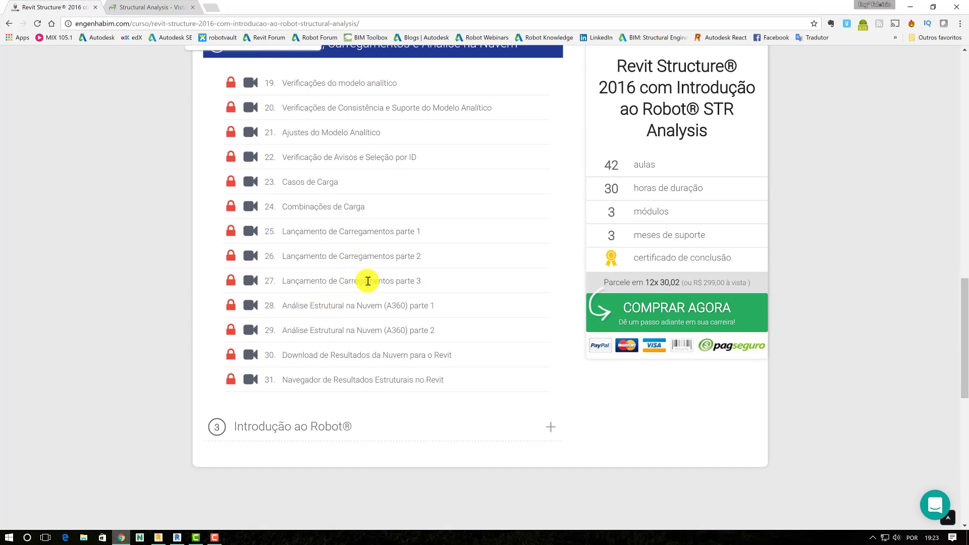
scroll(366, 296, down, 2)
scroll(394, 238, down, 1)
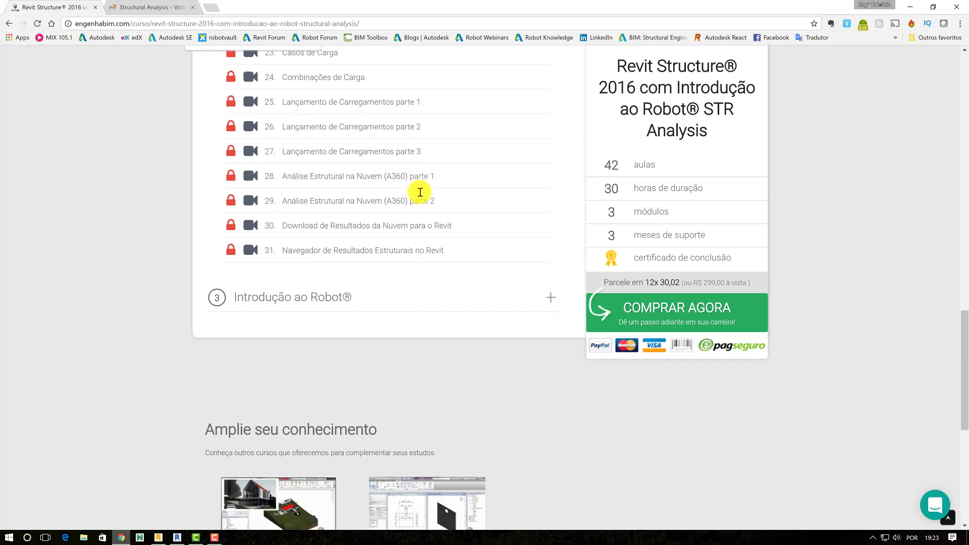
scroll(399, 207, down, 1)
click(376, 225)
scroll(399, 228, down, 5)
scroll(409, 233, up, 3)
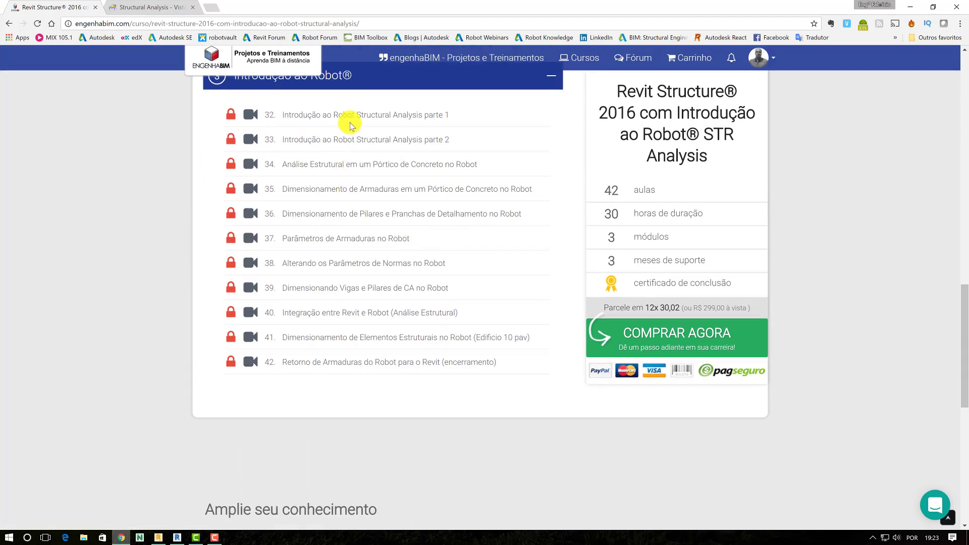
Collapse the Introdução ao Robot® module and return to the top of the course page.
scroll(400, 192, up, 2)
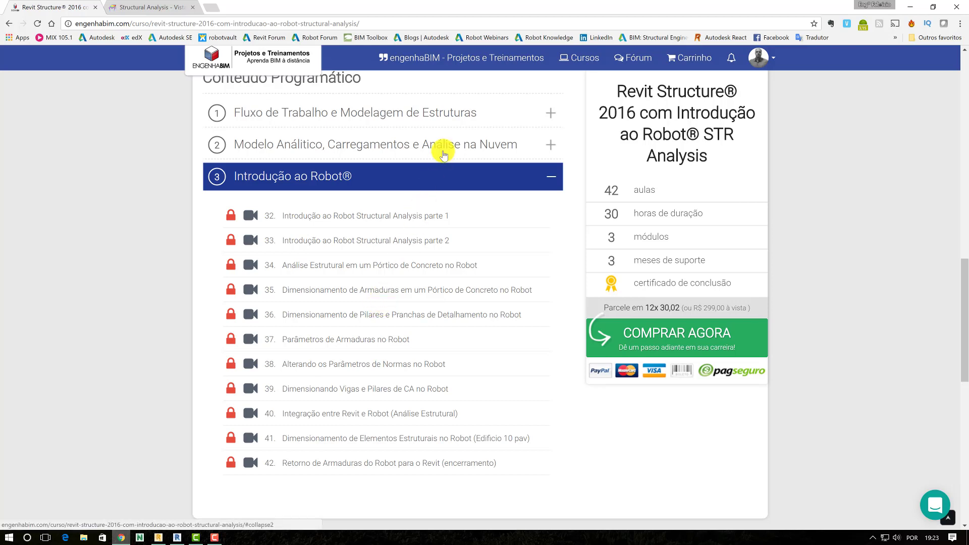
scroll(427, 238, up, 3)
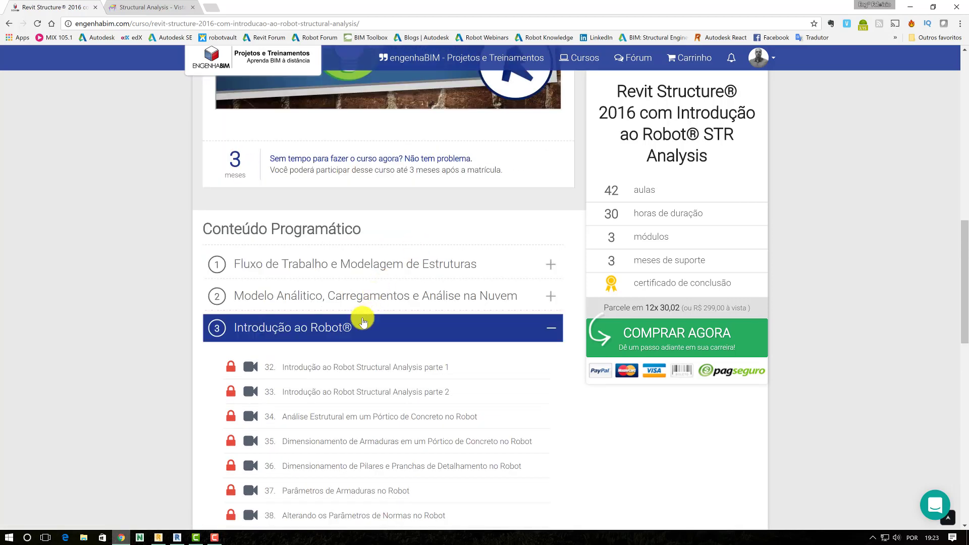
click(361, 326)
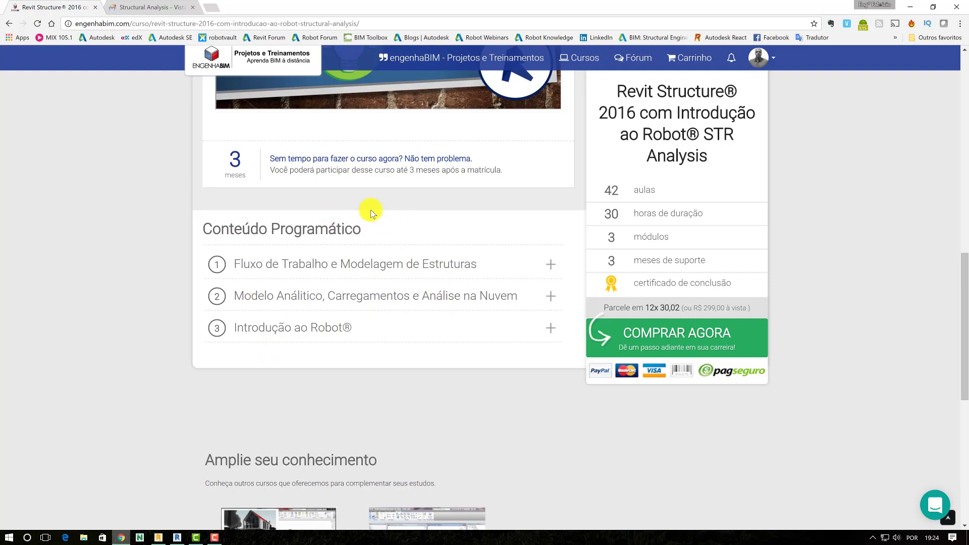
scroll(371, 210, up, 3)
scroll(372, 251, up, 5)
scroll(386, 250, up, 4)
scroll(402, 250, up, 2)
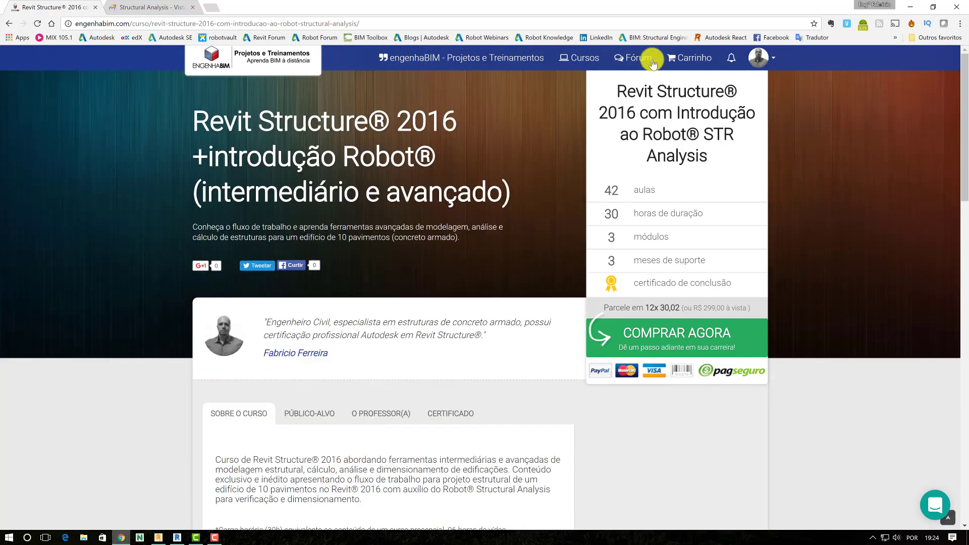
mouse_move(461, 58)
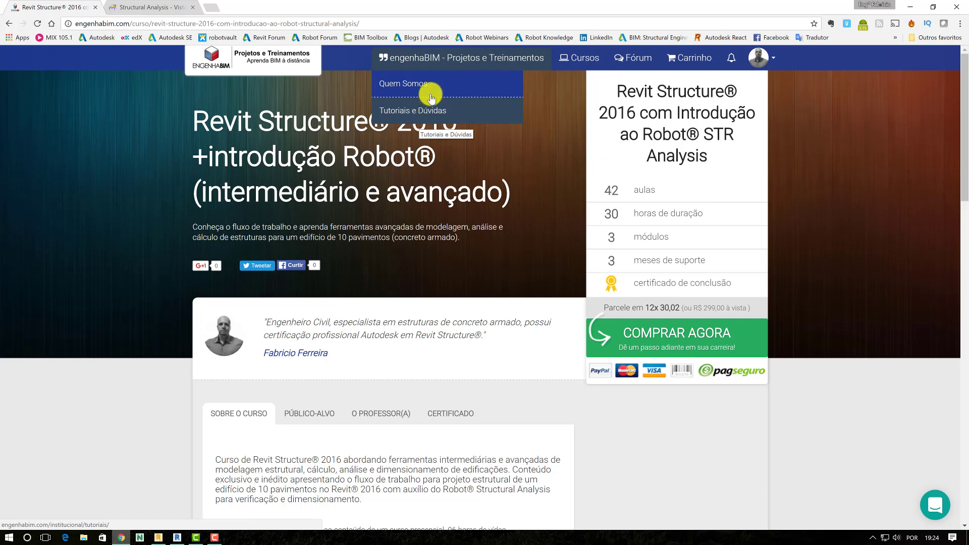
Browse the Tutoriais e Dúvidas video tutorials, then switch back to Revit.
click(418, 113)
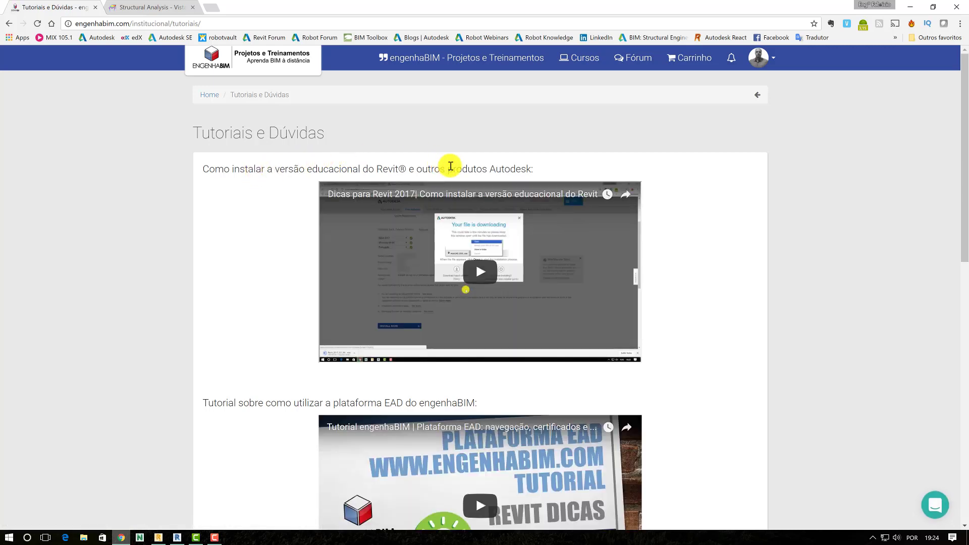
scroll(447, 173, down, 3)
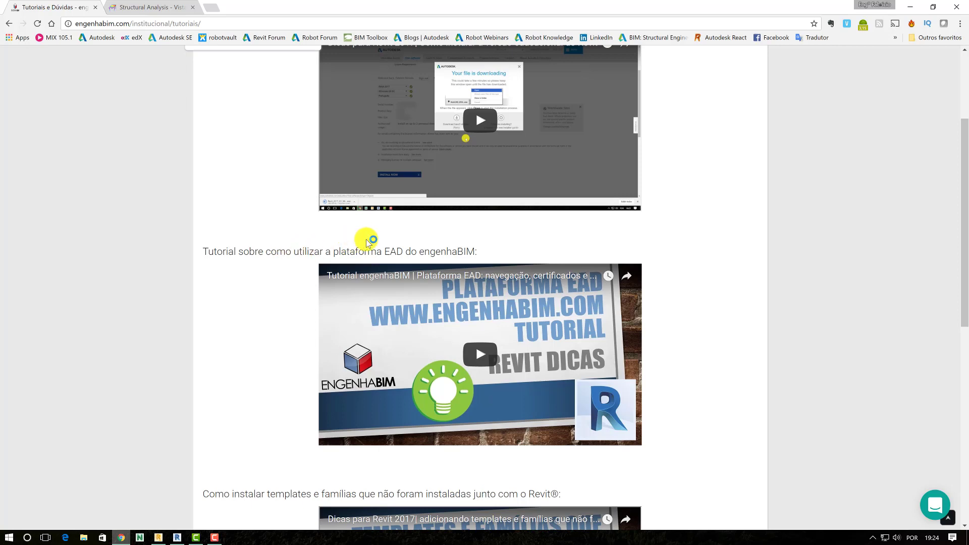
scroll(373, 234, down, 1)
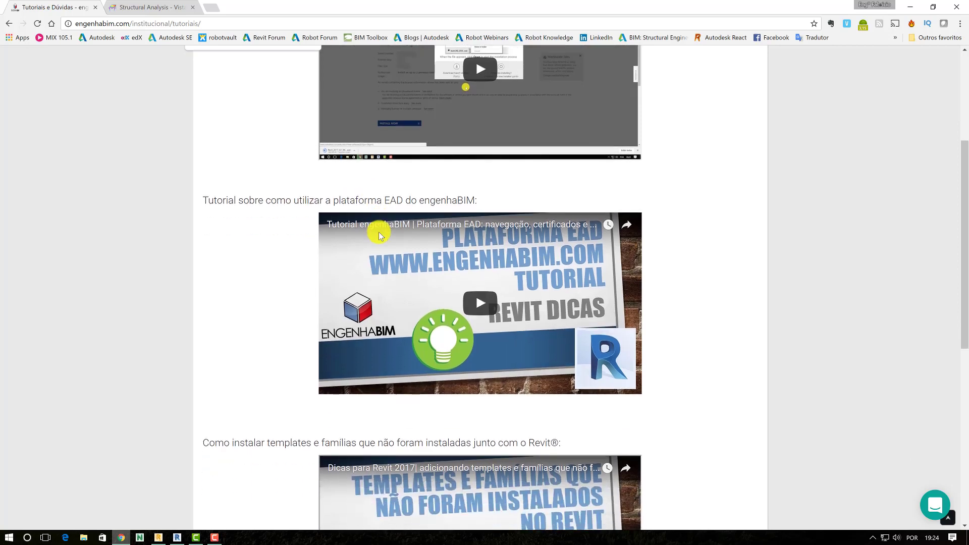
scroll(323, 260, down, 4)
drag(302, 244, 363, 245)
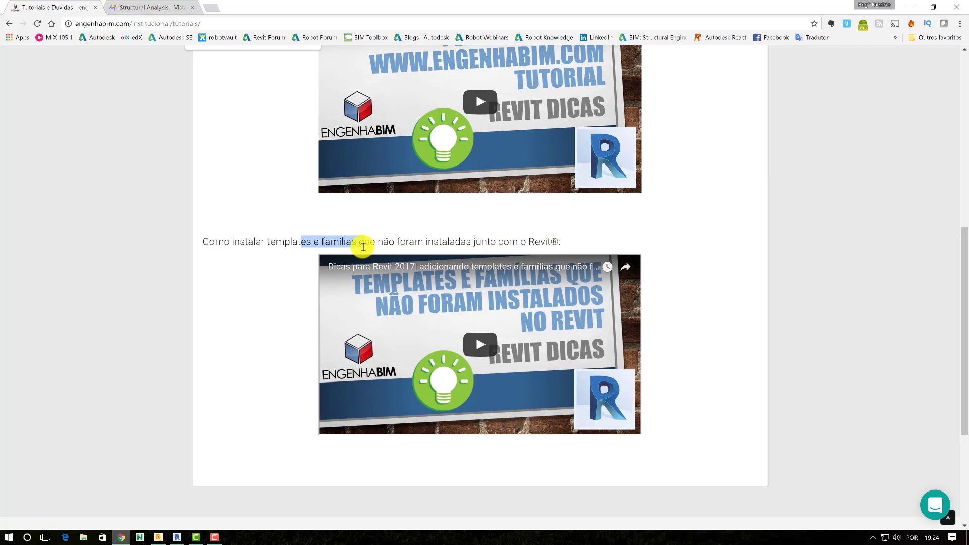
click(370, 241)
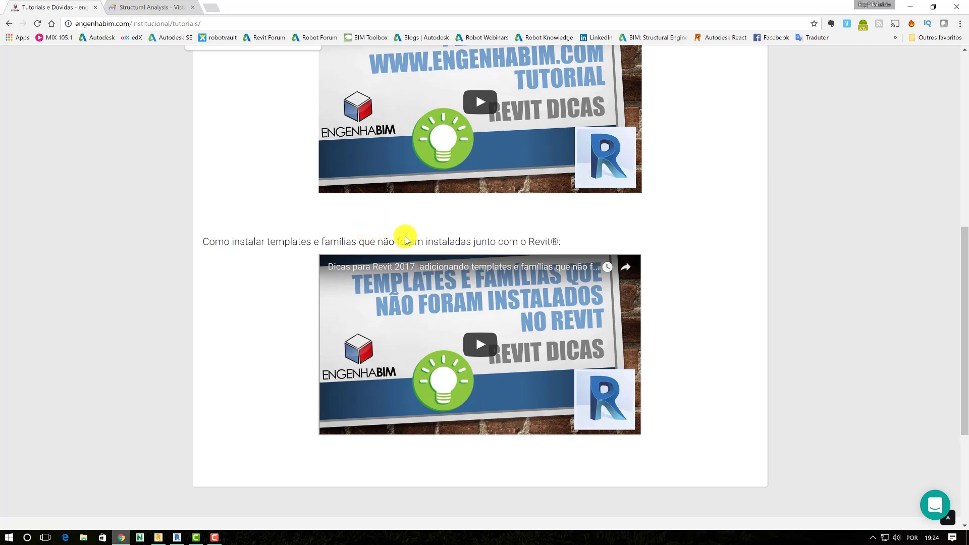
scroll(432, 202, up, 5)
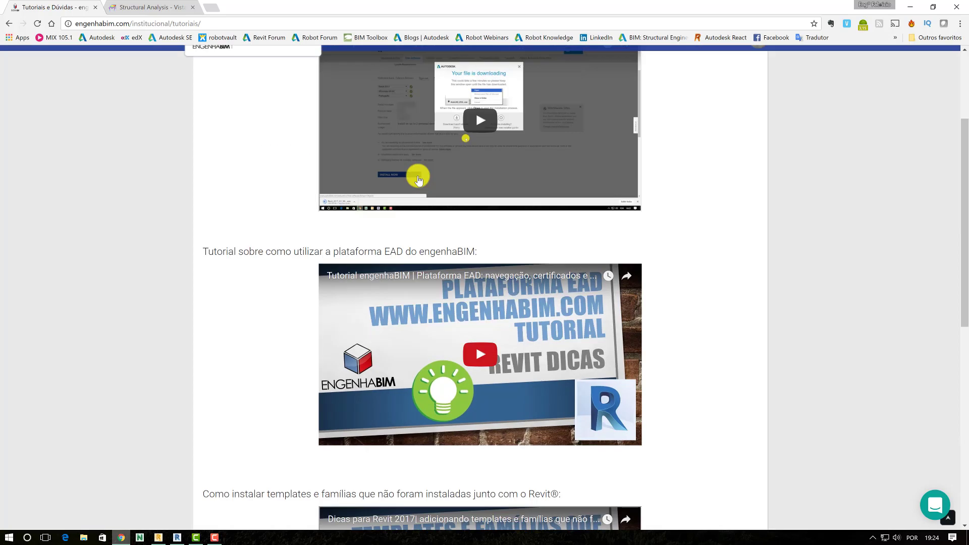
scroll(447, 163, up, 2)
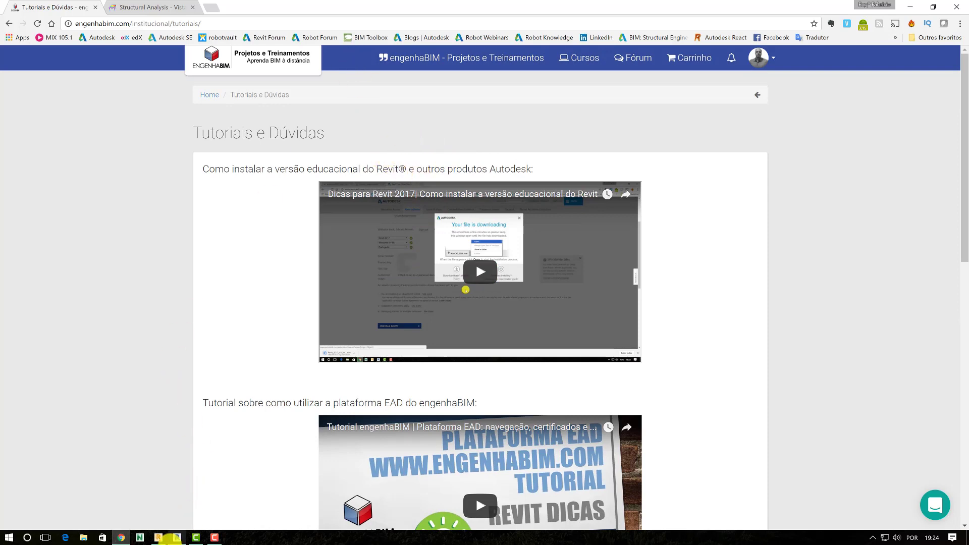
click(176, 538)
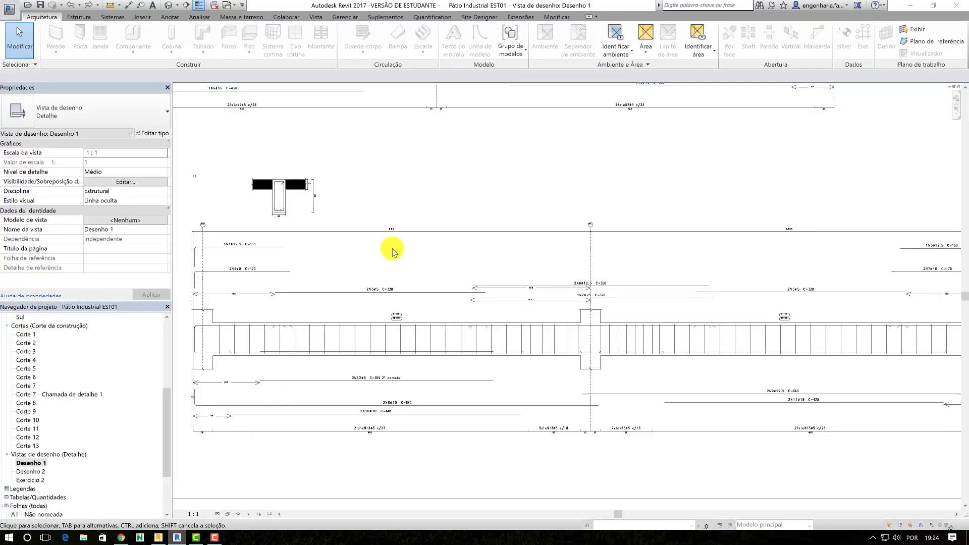
Open the default 3D view of the Pátio Industrial EST01 frame and pan across it.
scroll(456, 184, down, 2)
middle_drag(444, 195, 451, 189)
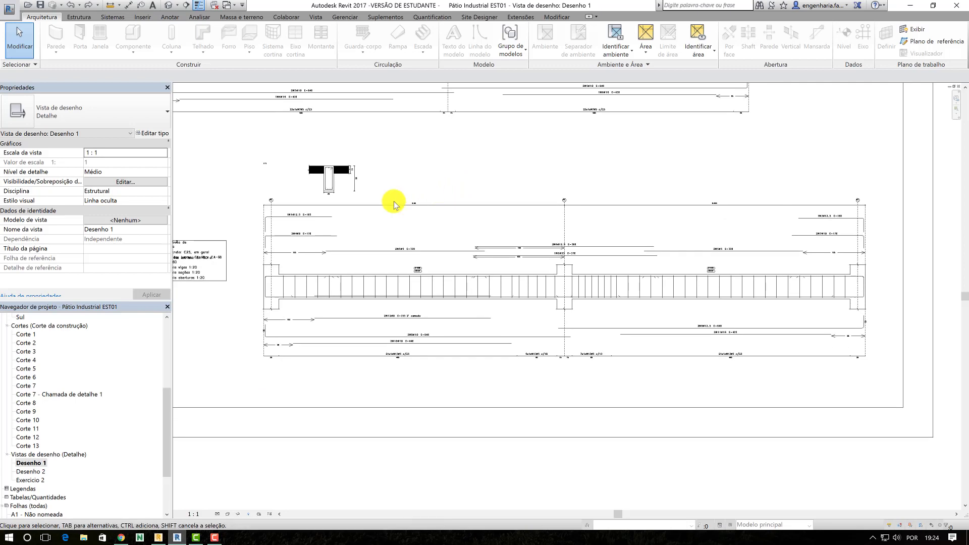
click(169, 5)
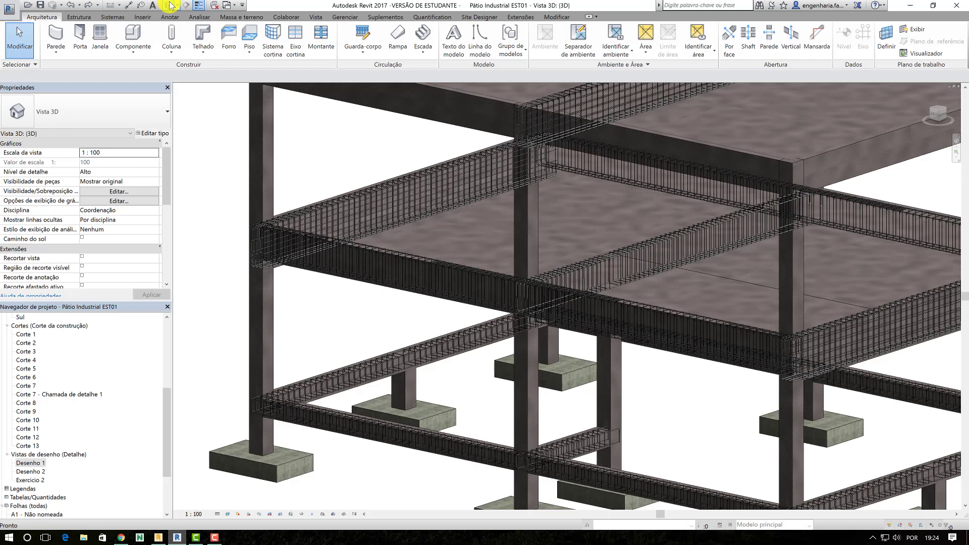
middle_drag(374, 139, 321, 227)
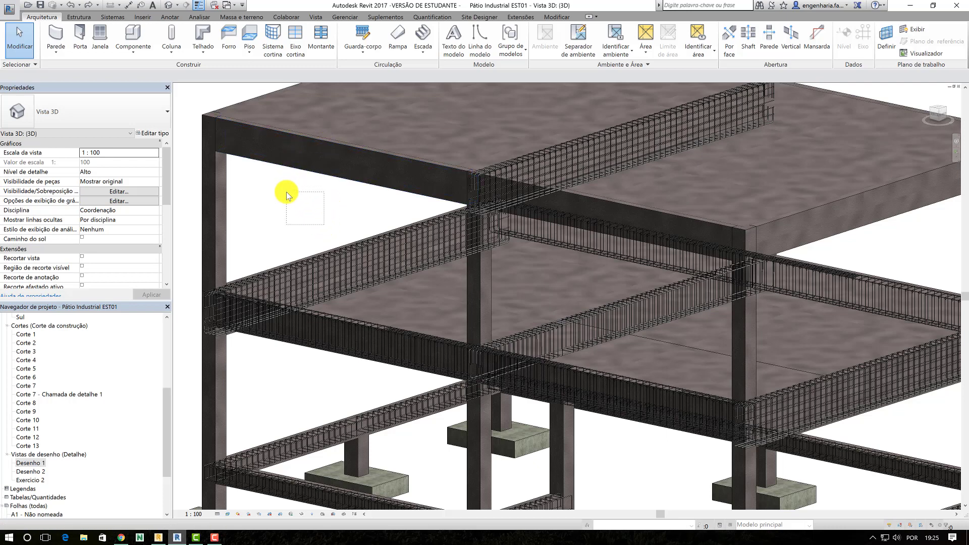
Zoom out and pan so the whole two-level frame with beam rebar cages fits the view.
click(280, 153)
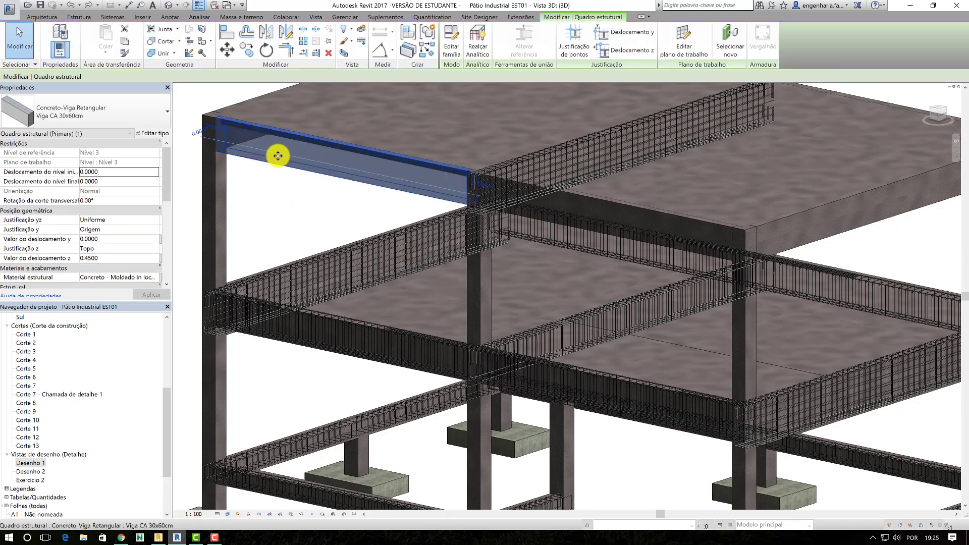
scroll(378, 170, down, 3)
click(648, 201)
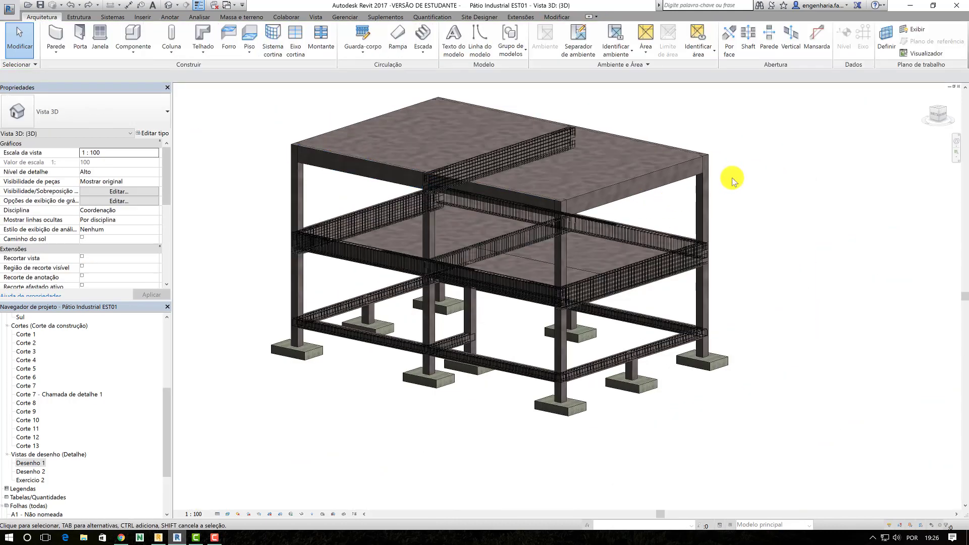
drag(762, 136, 450, 417)
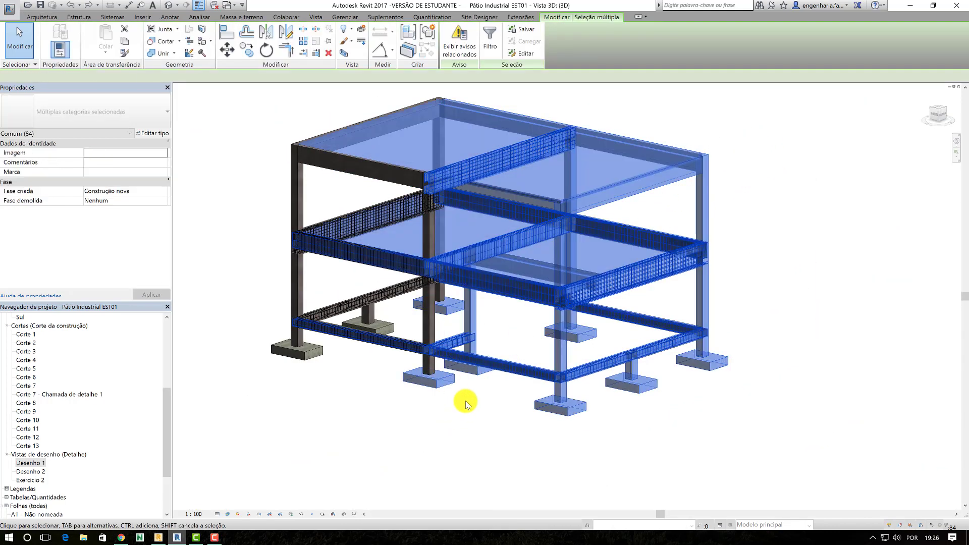
click(746, 121)
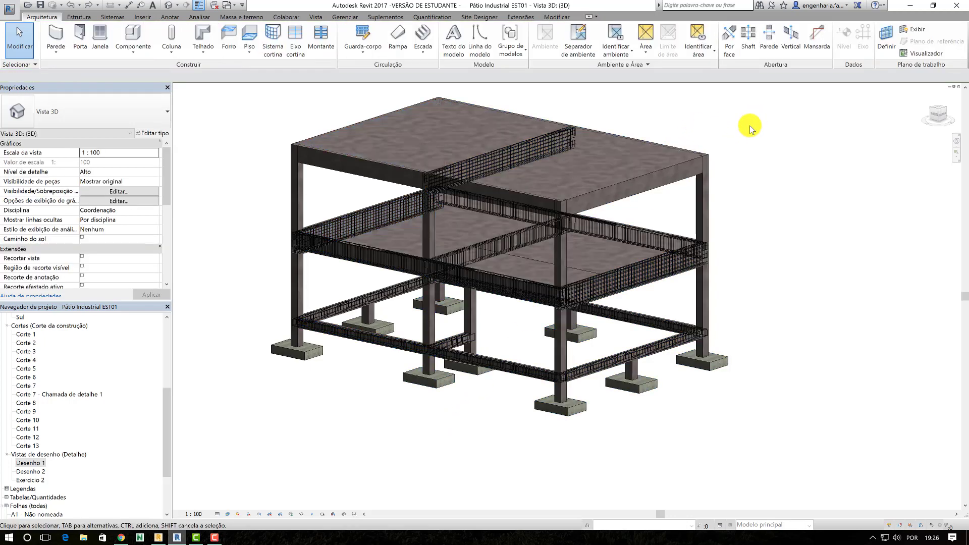
middle_drag(746, 123, 743, 180)
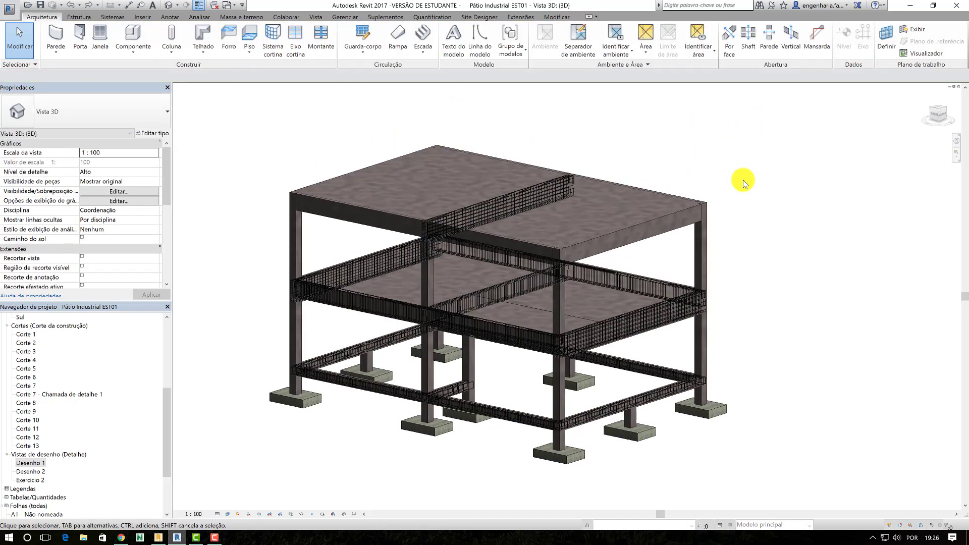
middle_drag(721, 180, 807, 171)
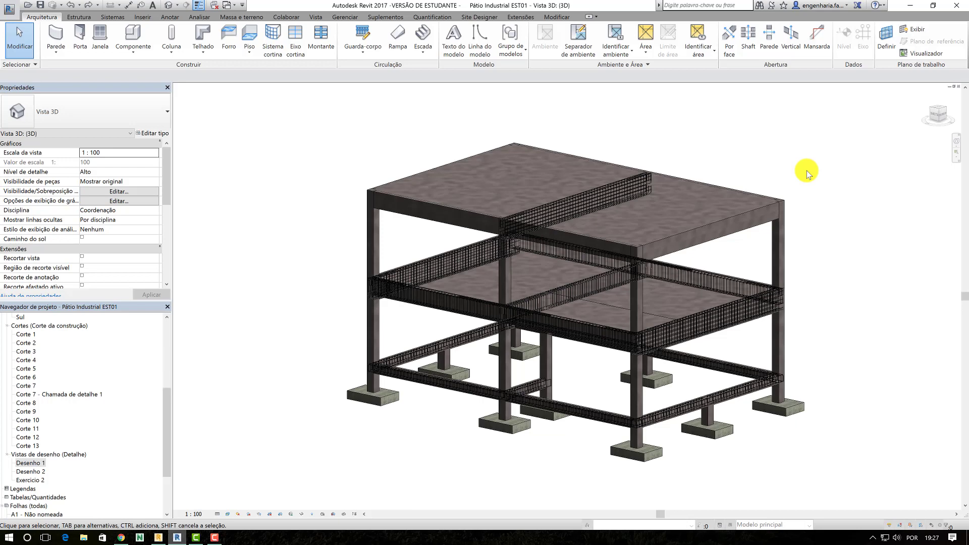
middle_drag(677, 143, 648, 168)
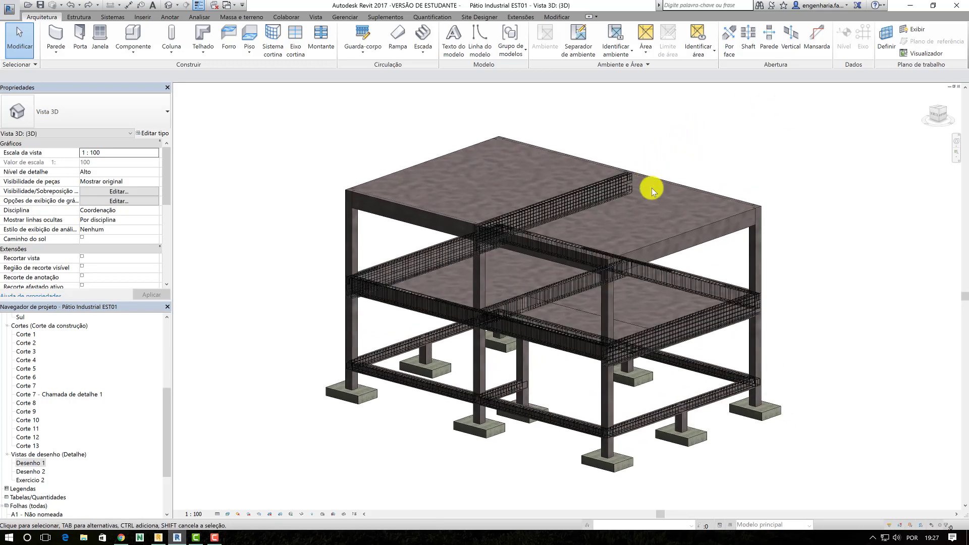
scroll(681, 235, up, 1)
scroll(677, 237, up, 1)
scroll(682, 235, up, 1)
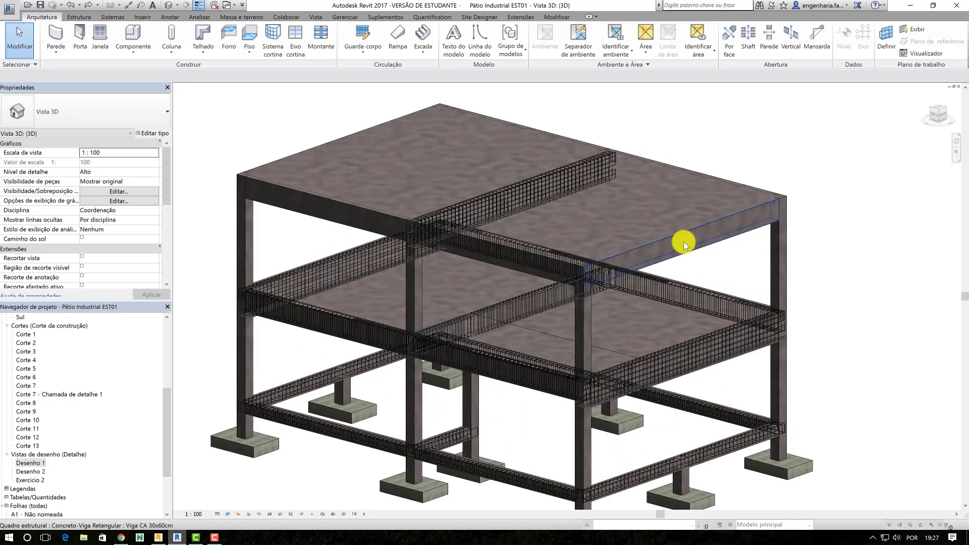
click(684, 241)
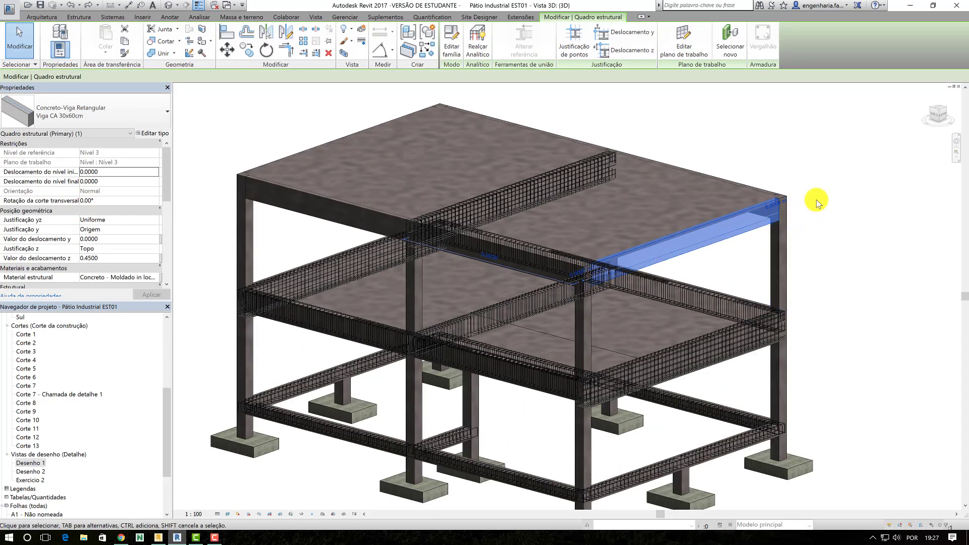
drag(803, 186, 749, 252)
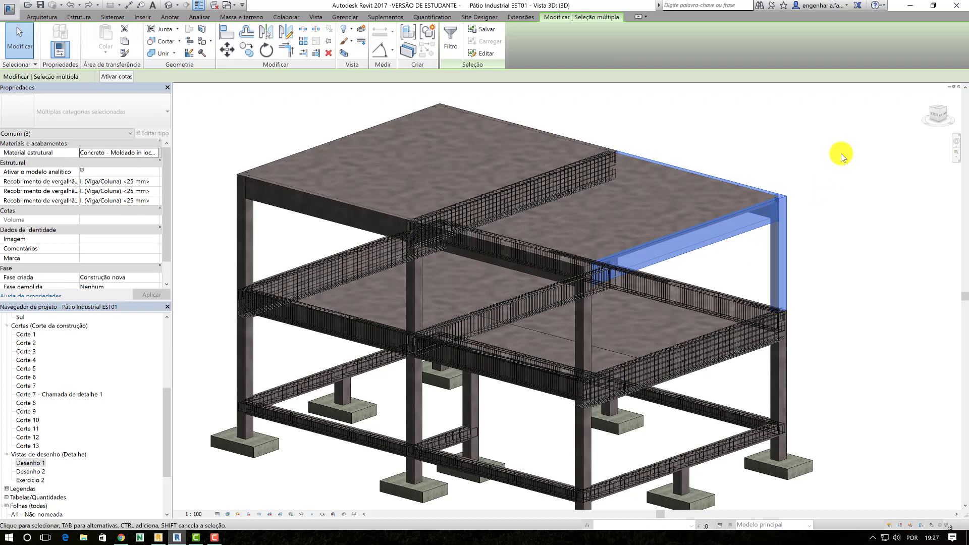
drag(841, 153, 746, 264)
click(749, 267)
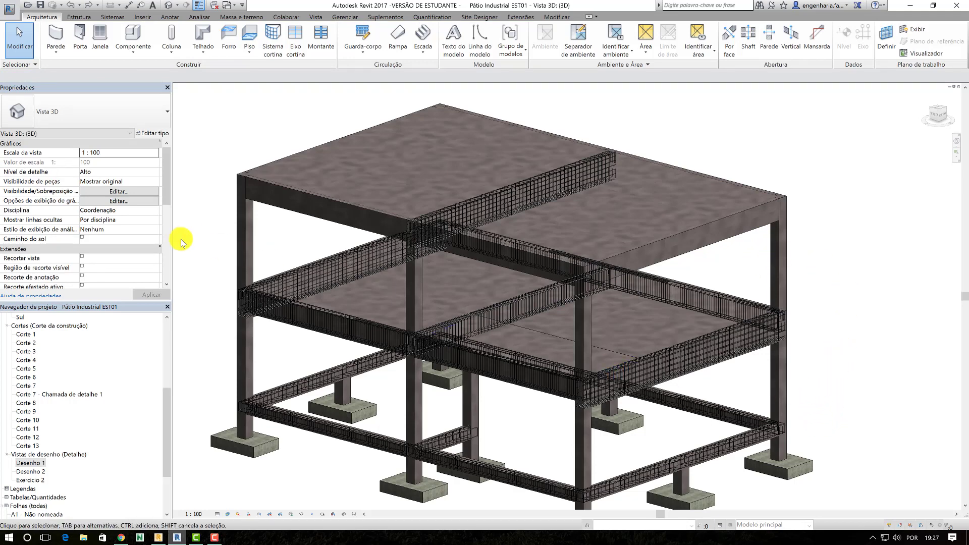
click(237, 254)
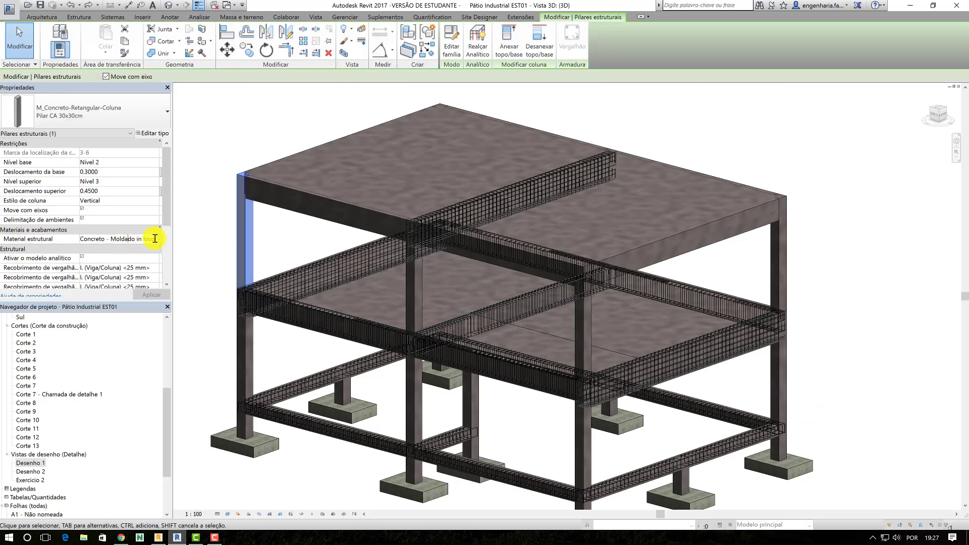
click(341, 277)
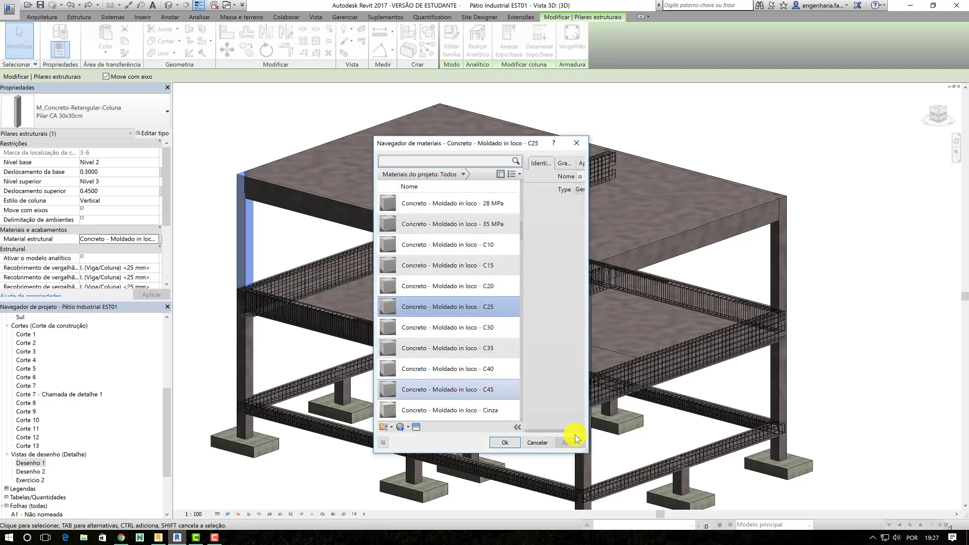
drag(586, 448, 748, 458)
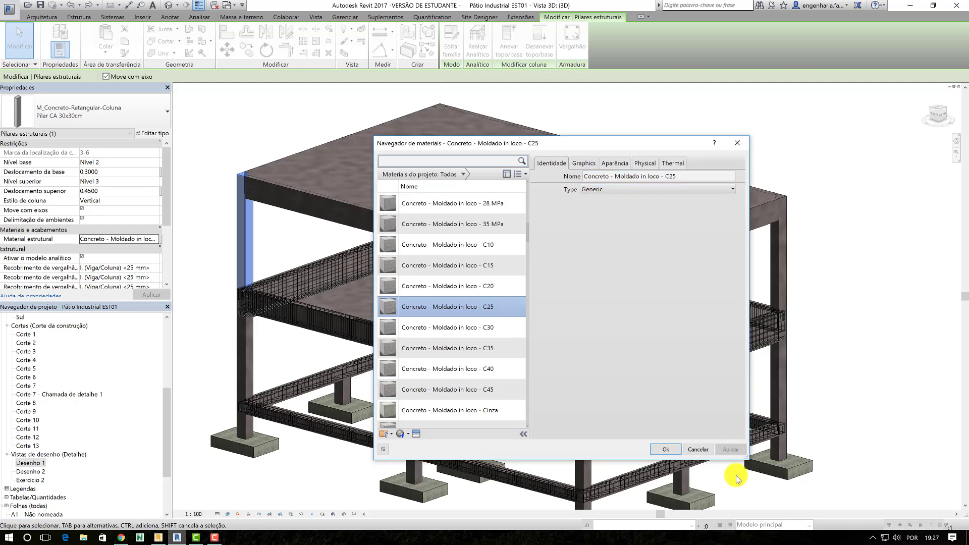
click(646, 163)
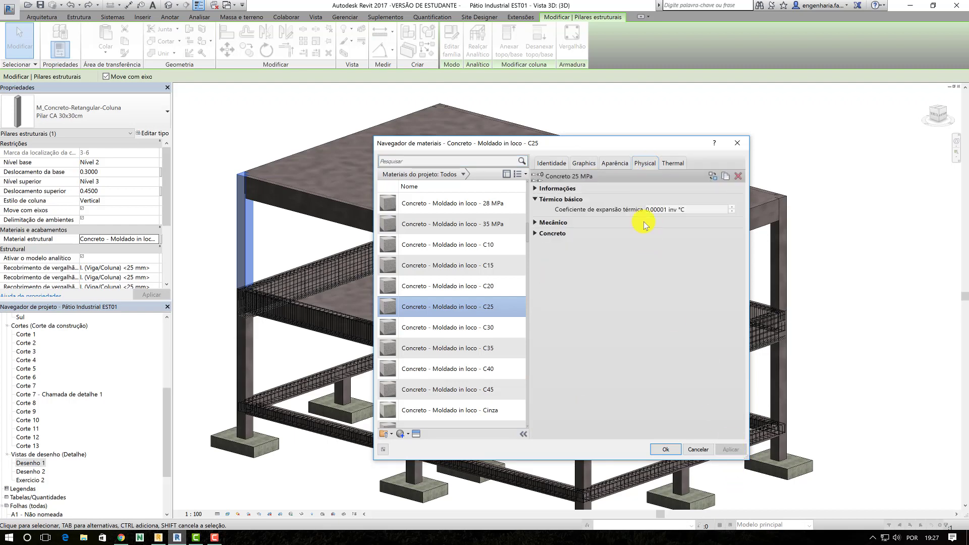
click(535, 222)
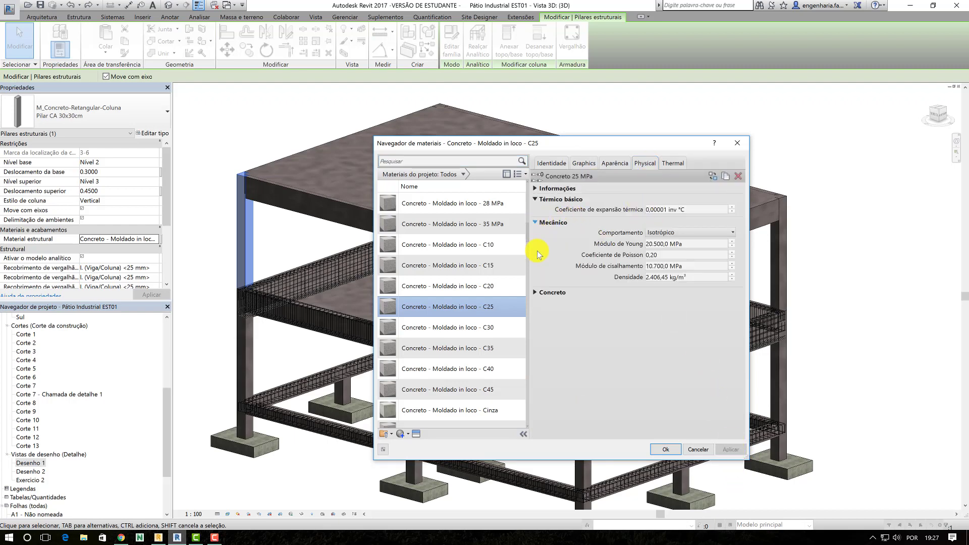
click(534, 292)
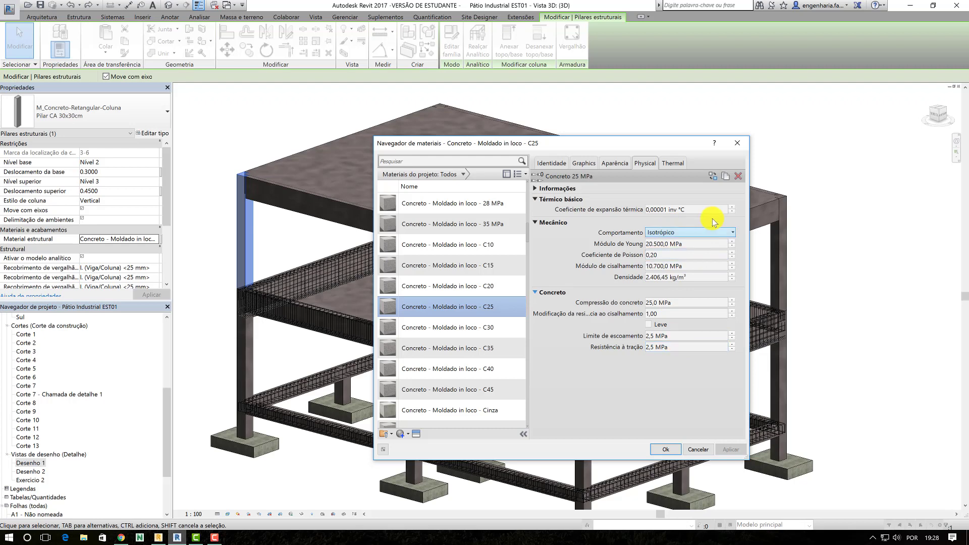
click(687, 451)
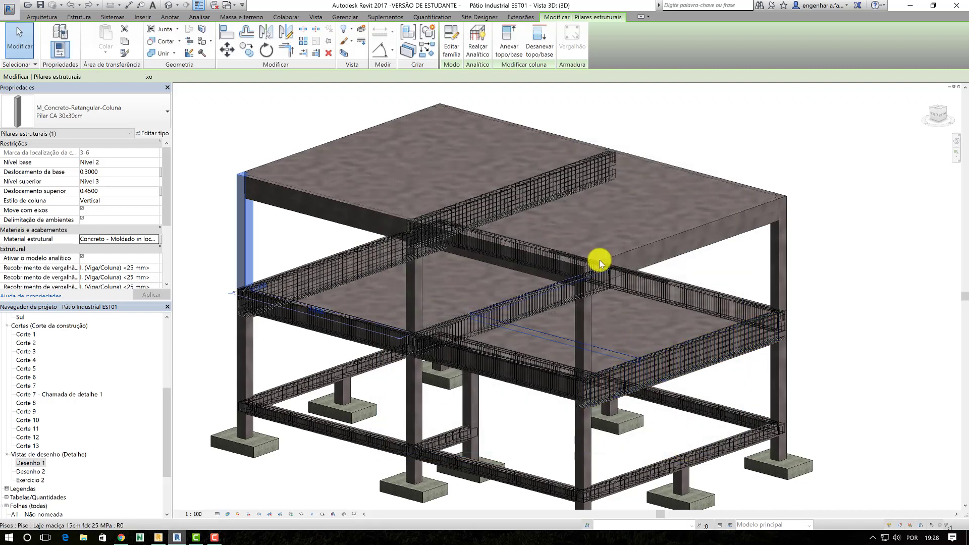
Clear the column selection and bring Robot Structural Analysis 2017 to the front.
middle_drag(595, 231, 631, 227)
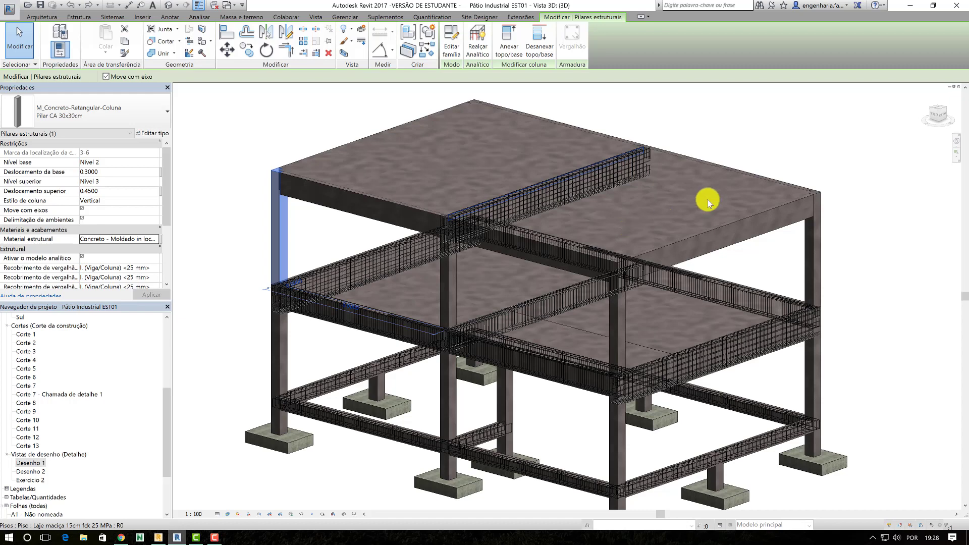
click(743, 130)
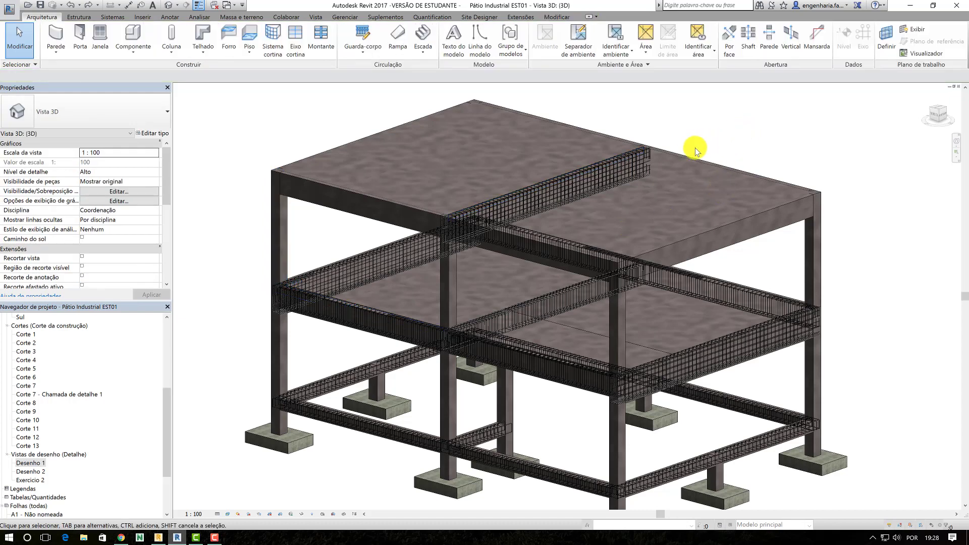
scroll(645, 225, up, 2)
scroll(644, 225, down, 2)
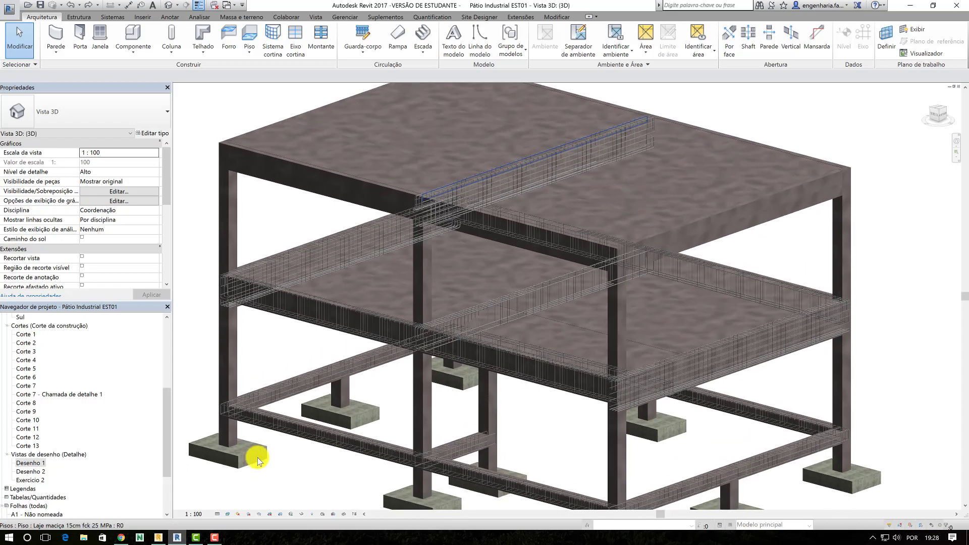
click(159, 538)
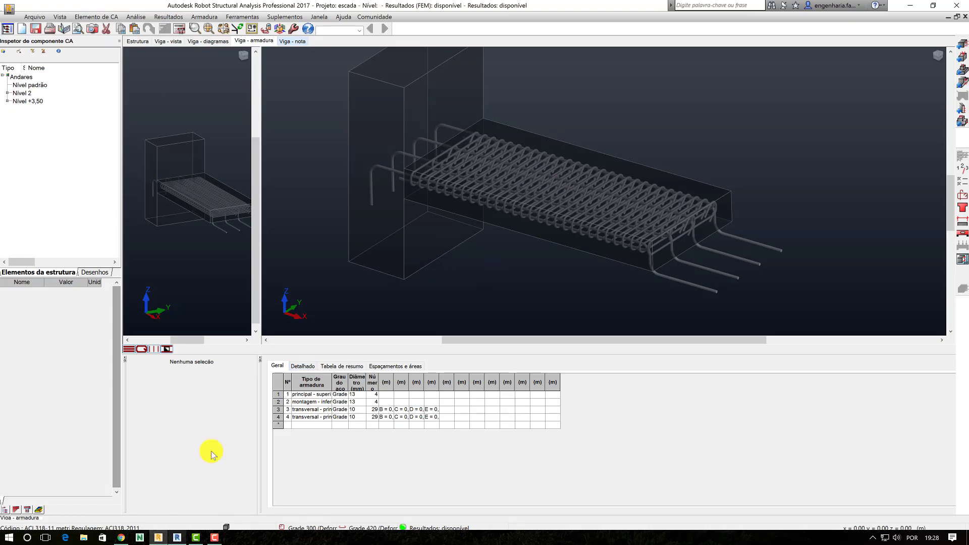
click(177, 537)
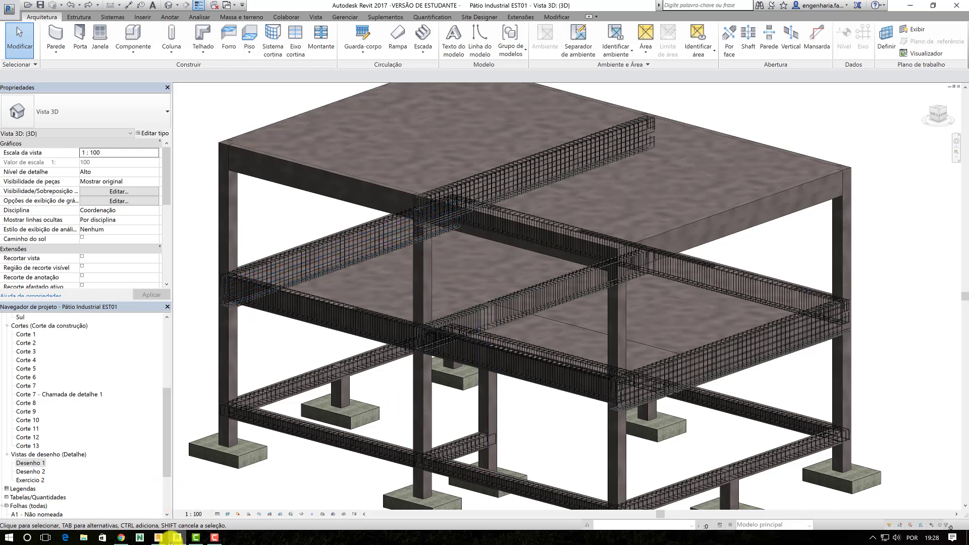
click(161, 538)
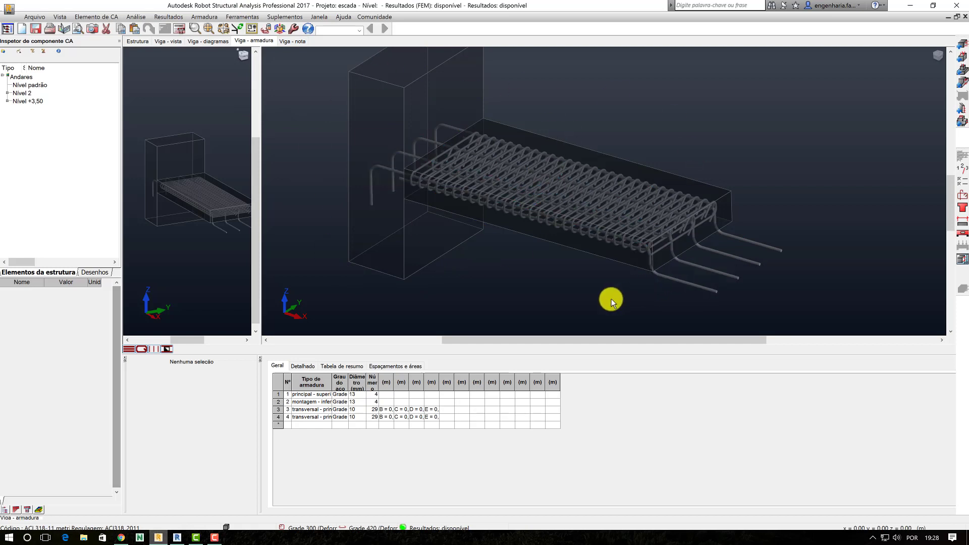
middle_drag(611, 298, 600, 293)
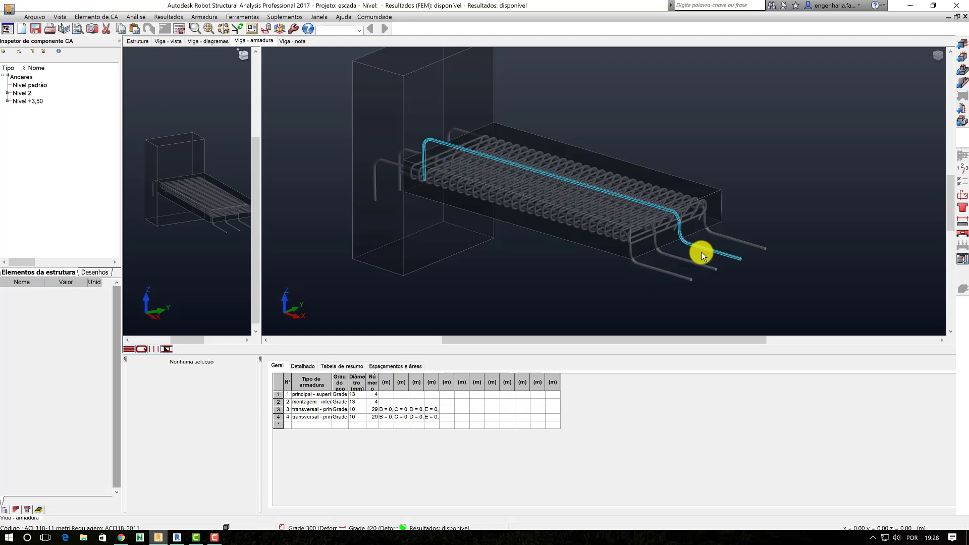
drag(776, 218, 619, 297)
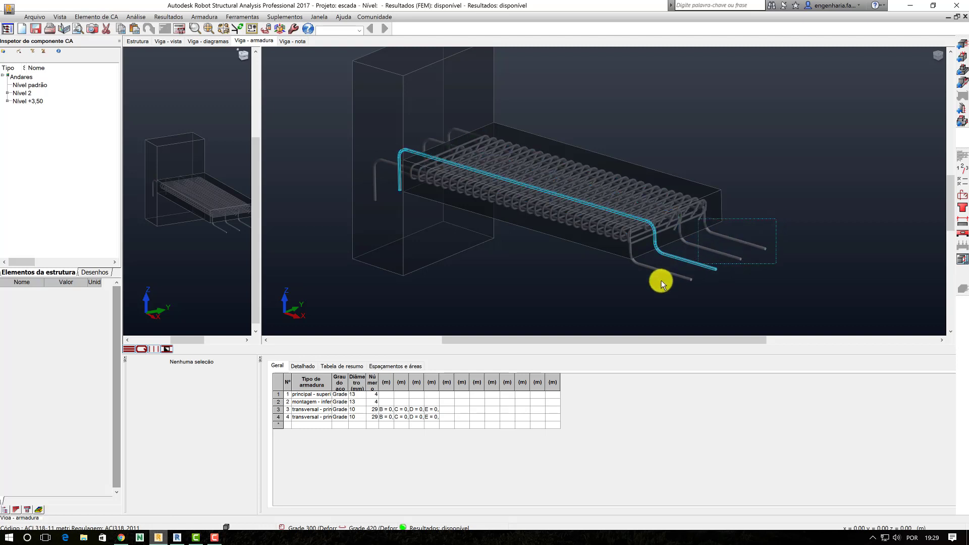
click(809, 156)
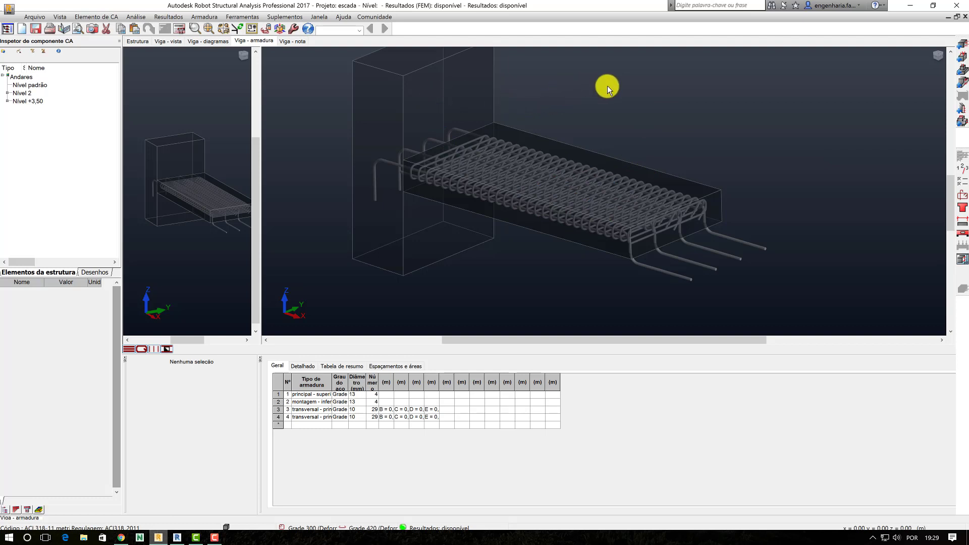
drag(607, 86, 302, 260)
click(661, 90)
mouse_move(670, 77)
mouse_down()
mouse_move(336, 284)
mouse_move(770, 84)
mouse_up()
Window-select the beam's rebars in the Viga - armadura view and clear the selection.
click(334, 292)
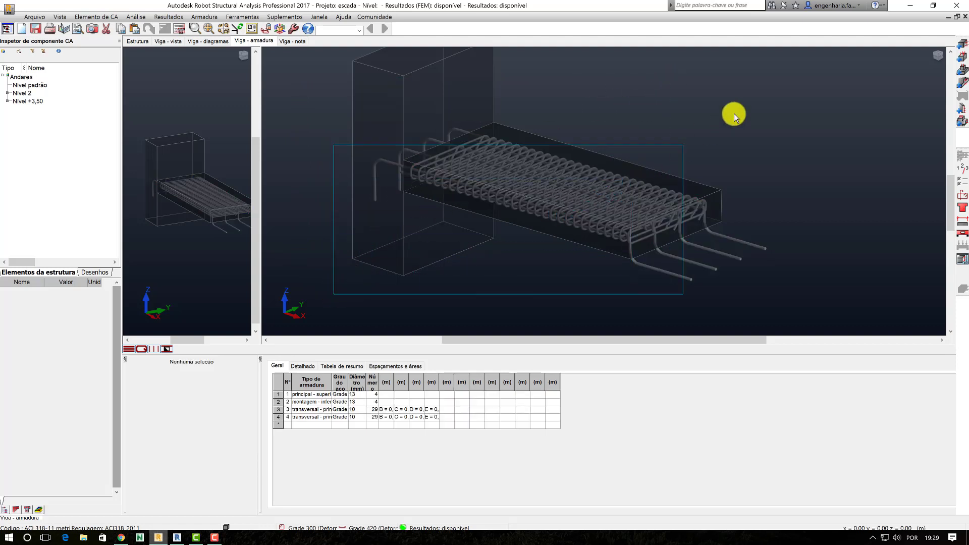
click(787, 76)
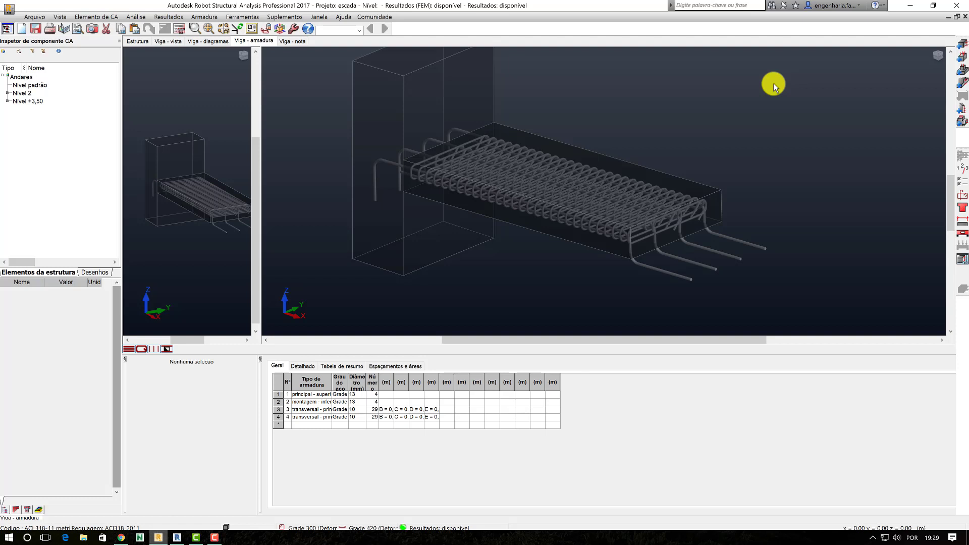
mouse_move(759, 74)
mouse_down()
mouse_move(350, 293)
mouse_move(786, 94)
mouse_up()
click(347, 295)
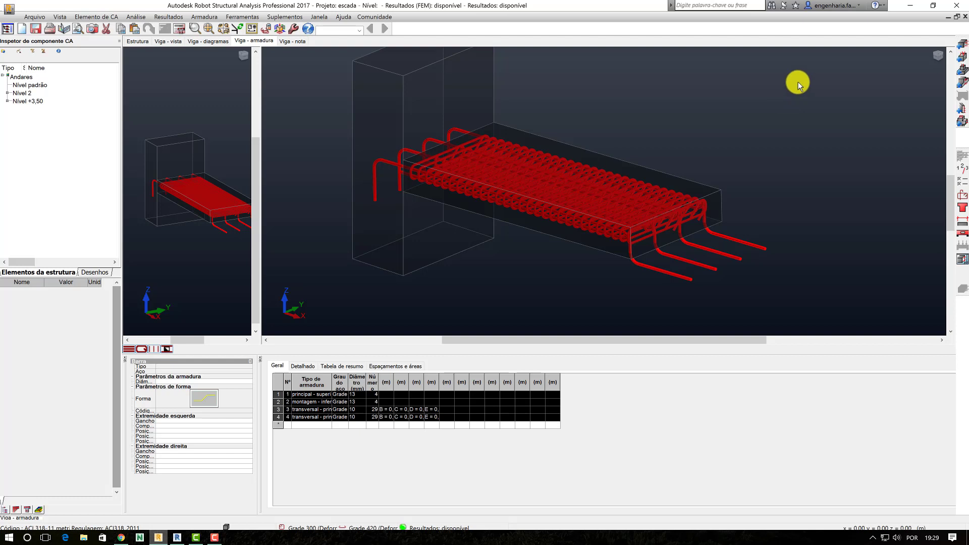
click(798, 81)
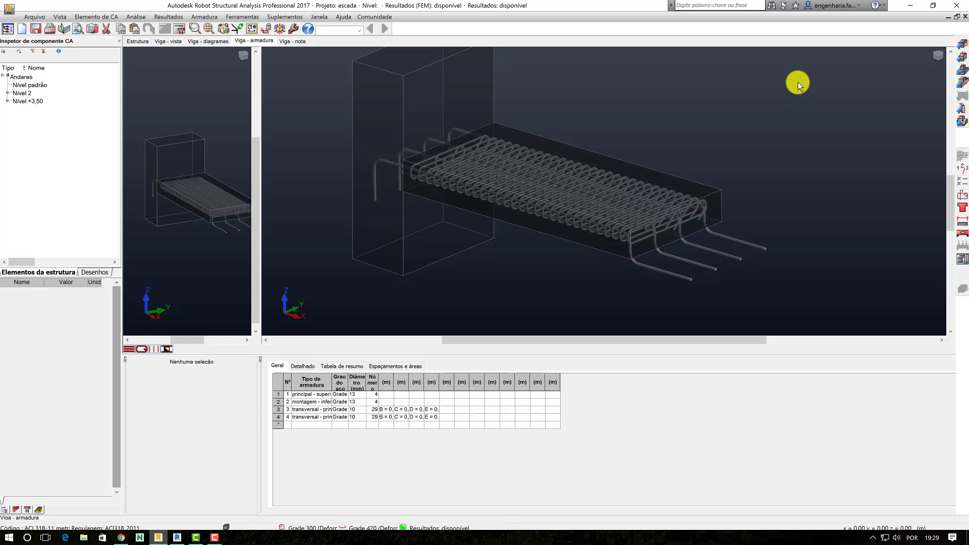
drag(757, 72, 323, 287)
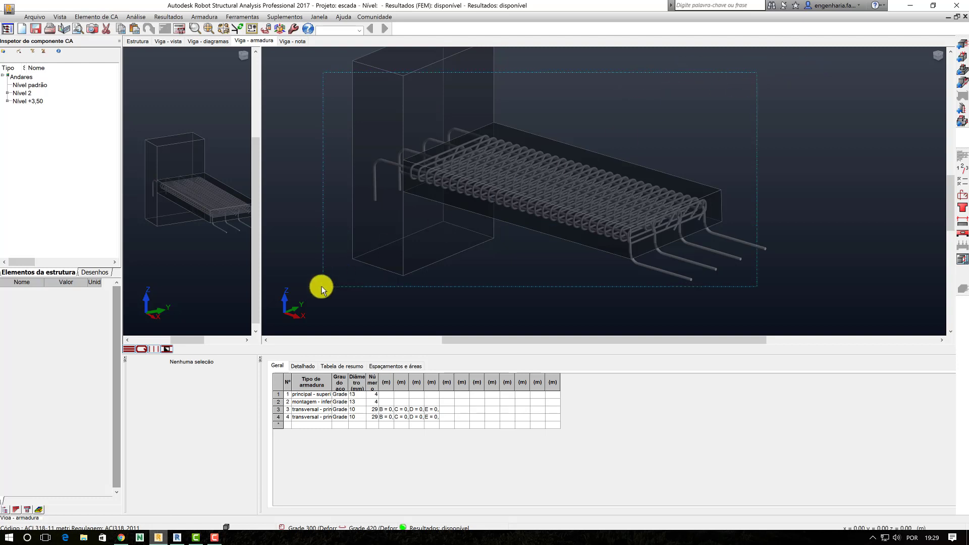
click(353, 279)
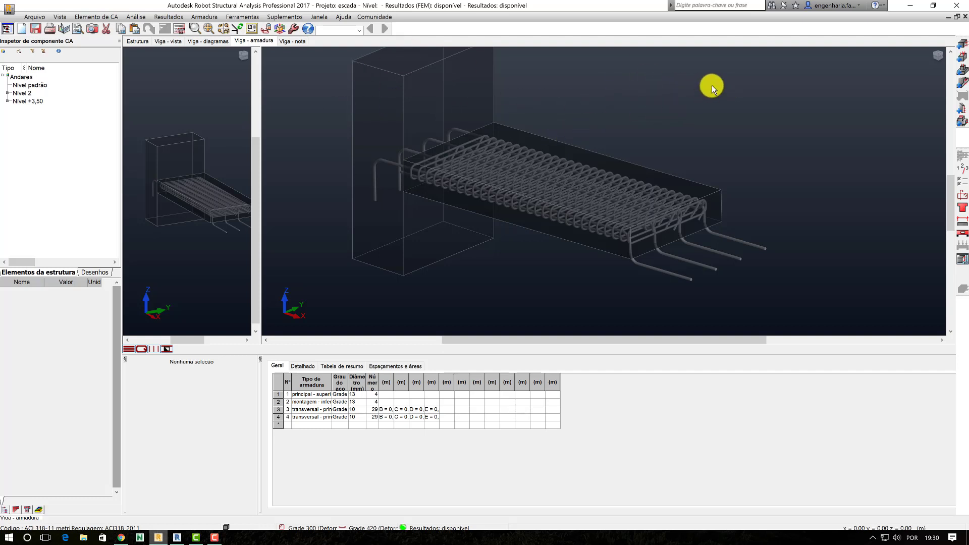
Reselect the rebars to highlight them in the bar table, then bring Revit forward.
mouse_move(712, 85)
mouse_down()
mouse_move(320, 292)
mouse_move(779, 89)
mouse_up()
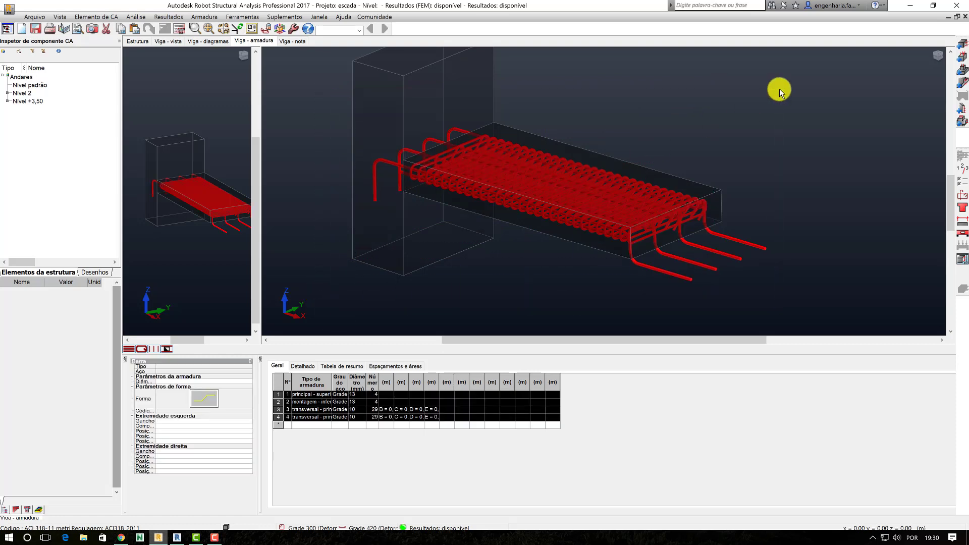
key(Escape)
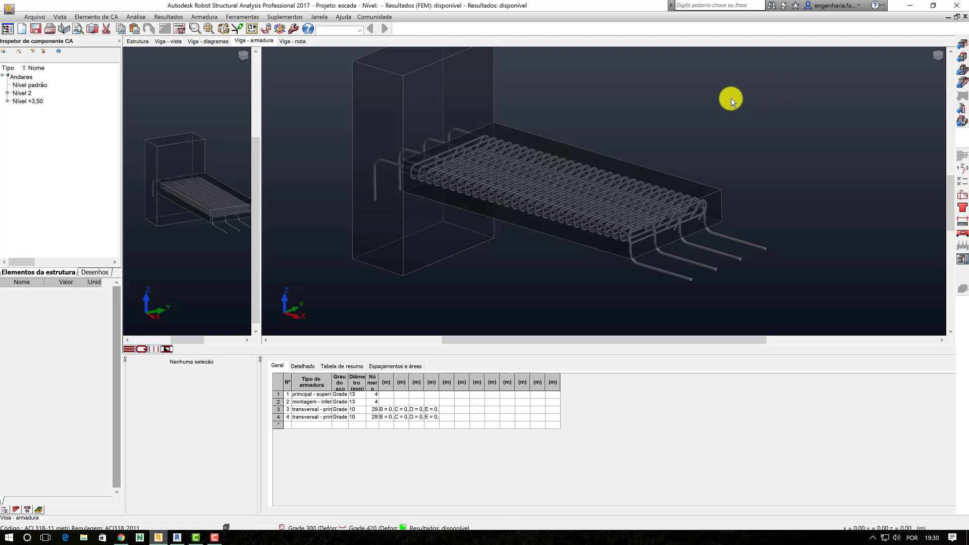
mouse_move(767, 76)
mouse_down()
mouse_move(355, 305)
mouse_move(776, 87)
mouse_up()
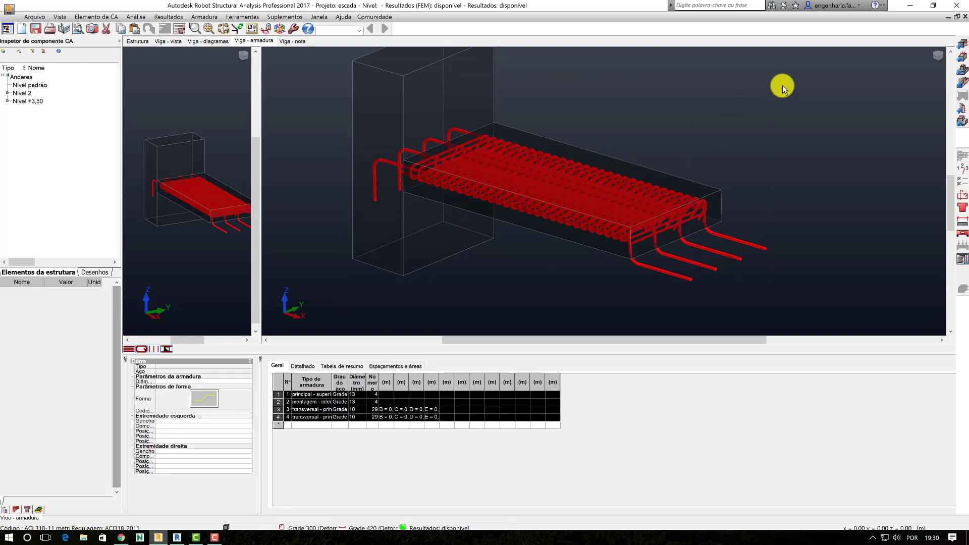
key(Escape)
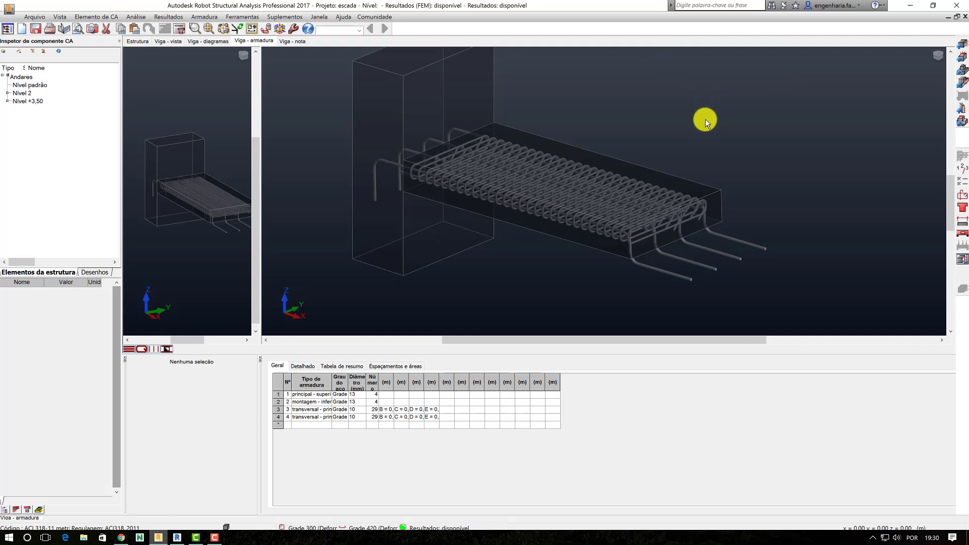
middle_drag(703, 135, 705, 154)
mouse_move(731, 92)
mouse_down()
mouse_move(328, 297)
mouse_move(798, 88)
mouse_up()
click(360, 318)
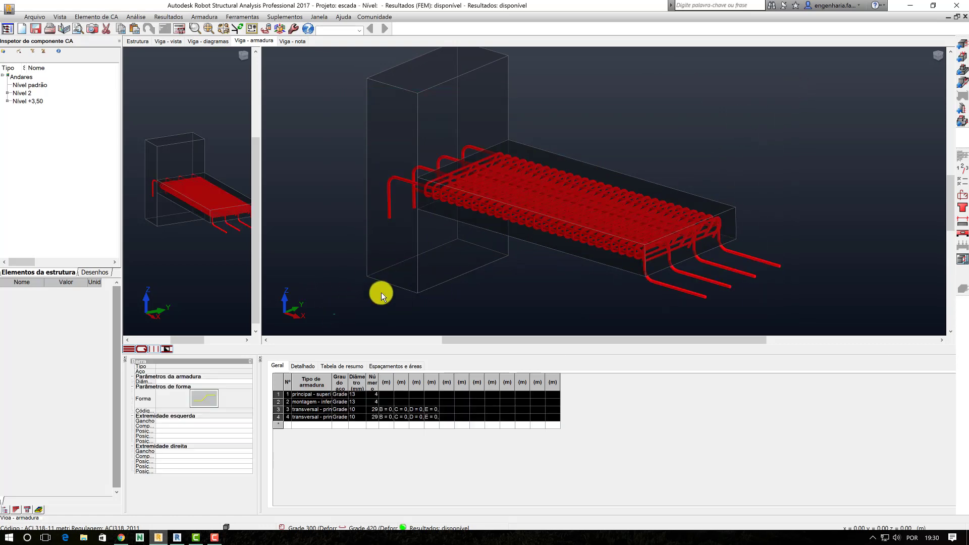
drag(333, 315, 811, 100)
click(810, 100)
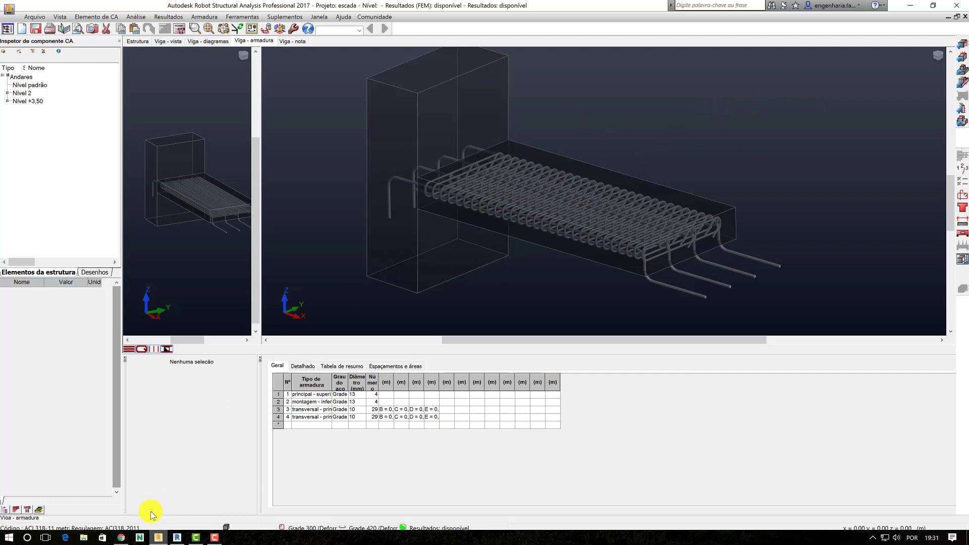
click(176, 537)
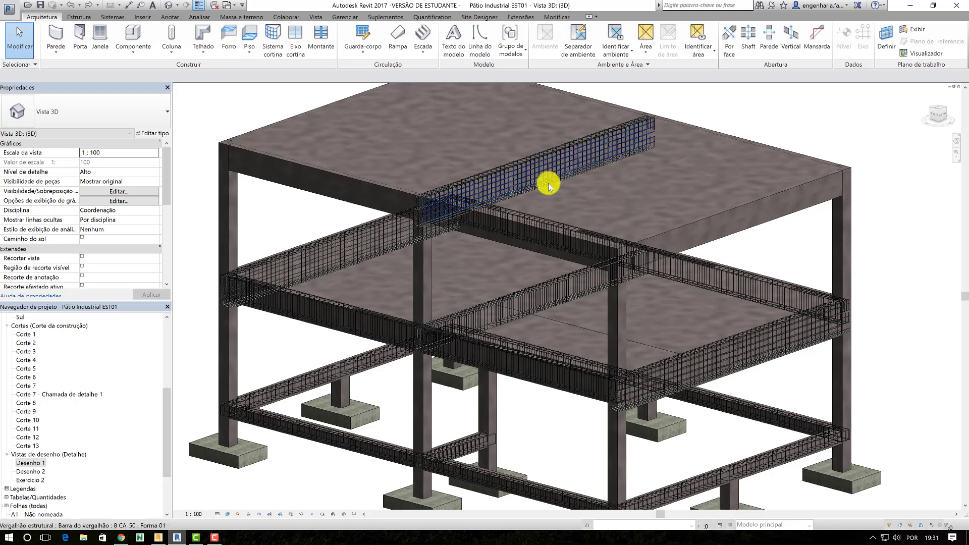
Orbit the Revit frame, window-select the upper floor's slab, beam and columns, then return to Robot.
mouse_move(534, 190)
shift+middle_down()
mouse_move(550, 225)
mouse_move(575, 221)
mouse_move(566, 201)
shift+middle_up()
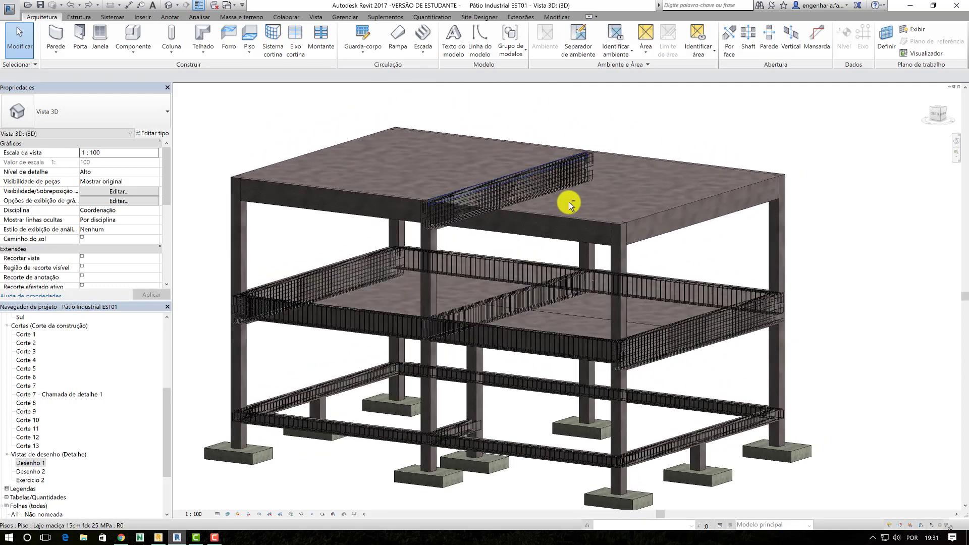
drag(327, 164, 741, 97)
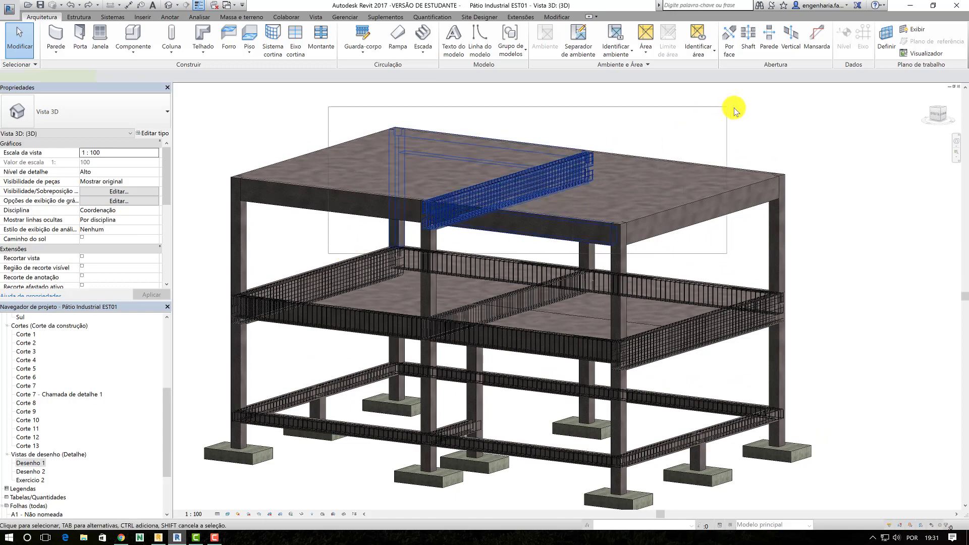
click(176, 538)
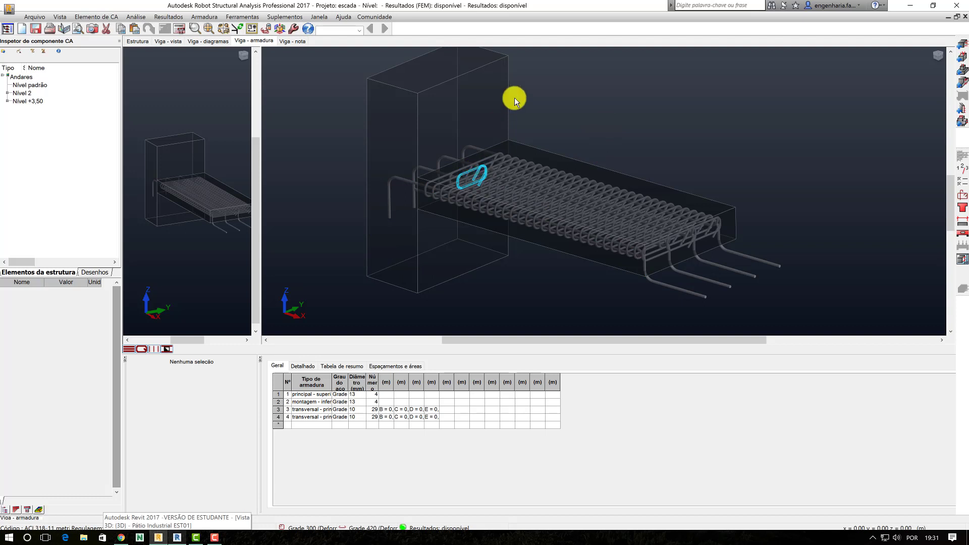
Repeatedly window-select and clear the beam's rebar cage, zoom out, then return to Revit.
drag(787, 78, 343, 280)
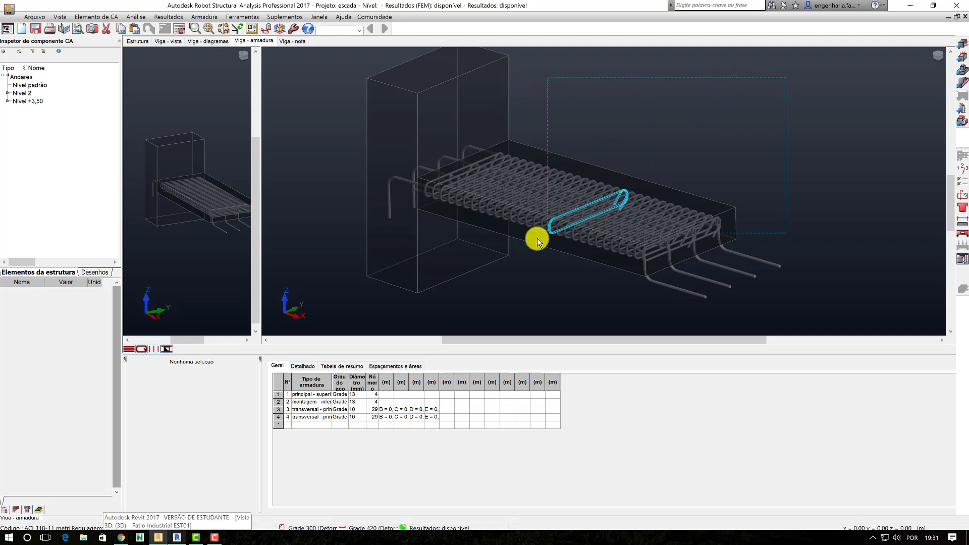
click(346, 269)
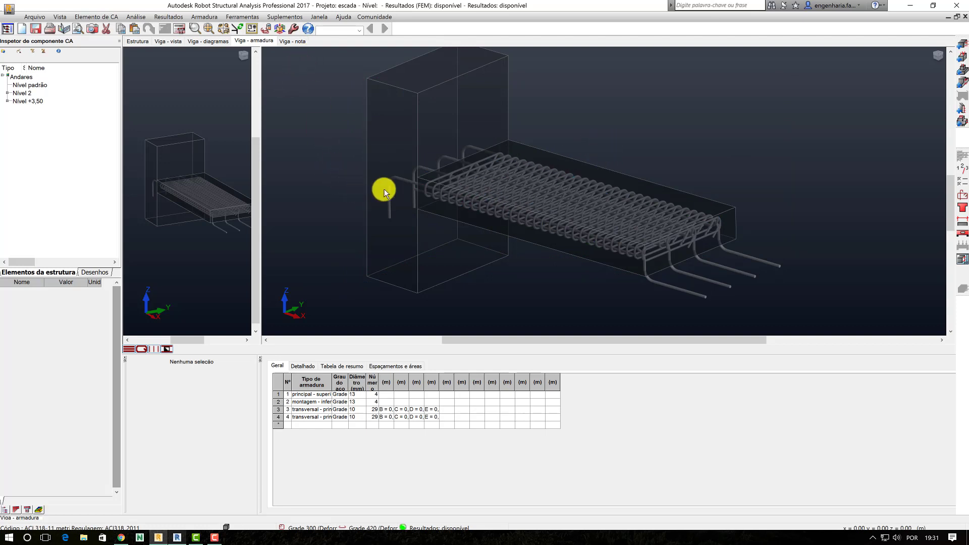
drag(332, 321, 826, 97)
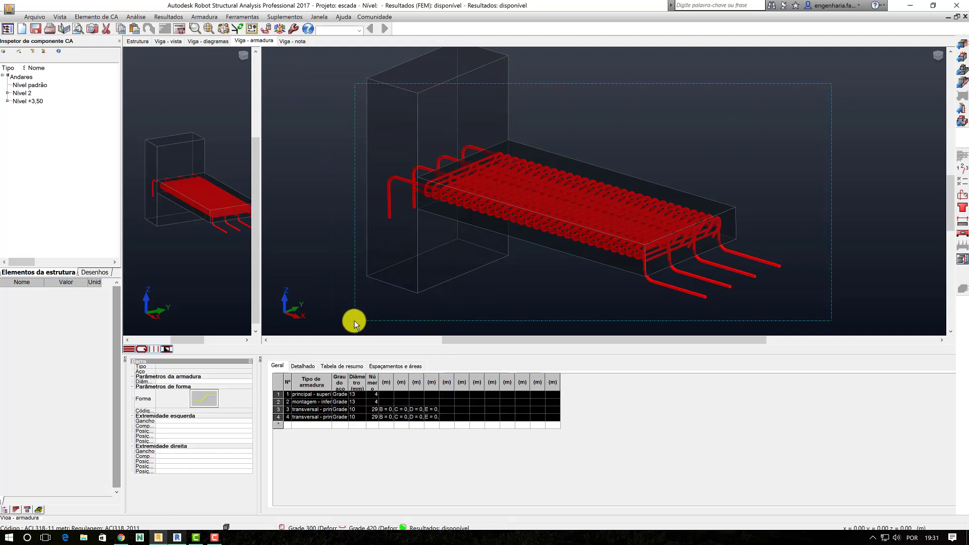
click(368, 306)
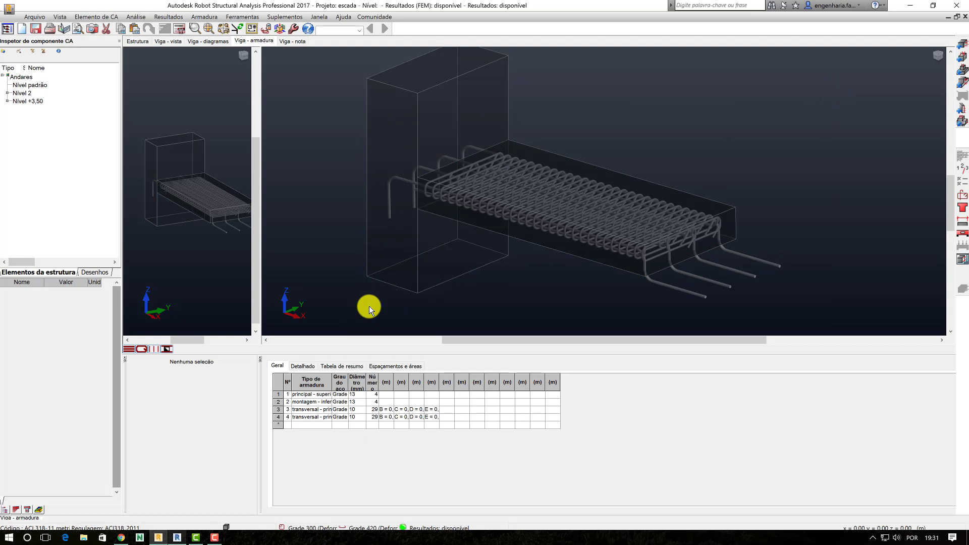
mouse_move(367, 317)
mouse_down()
mouse_move(812, 121)
mouse_move(309, 297)
mouse_up()
click(812, 121)
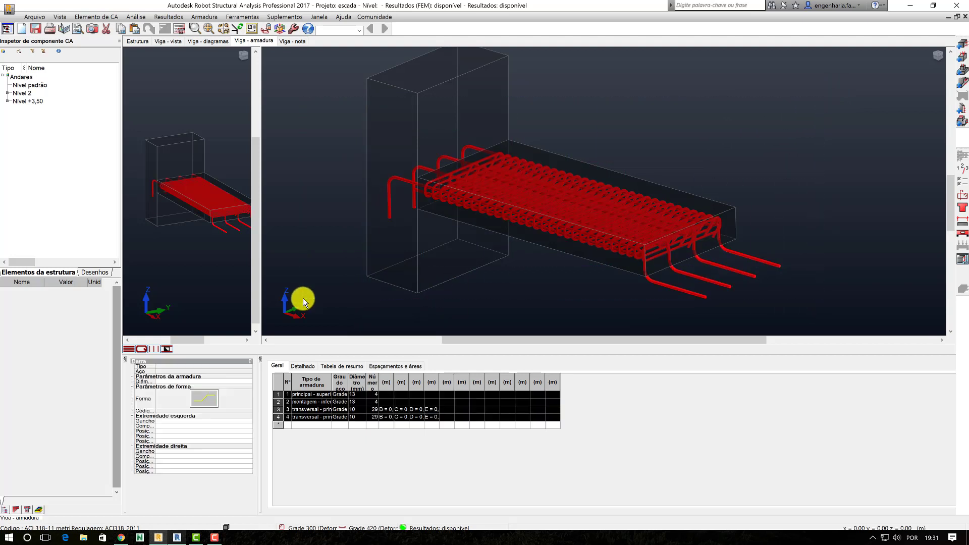
click(353, 290)
scroll(360, 280, down, 1)
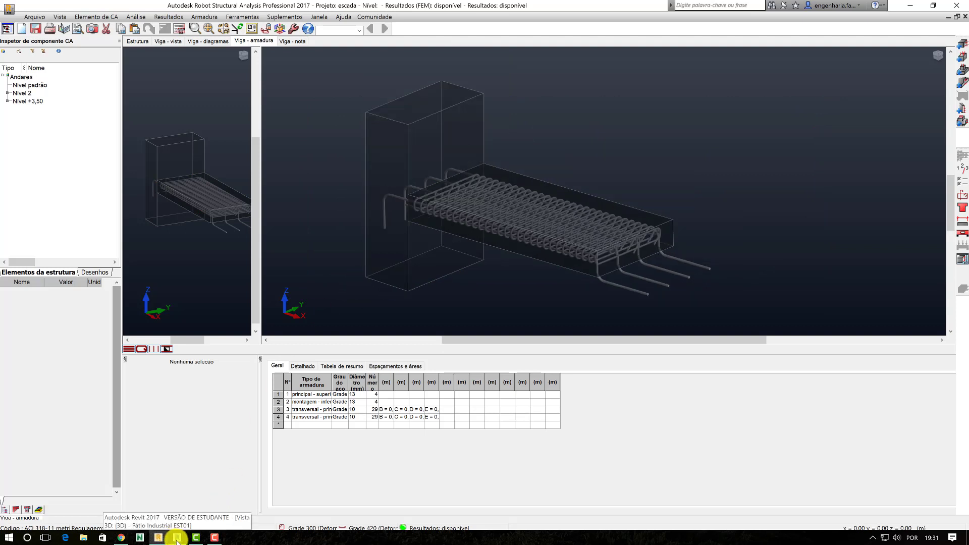
click(178, 539)
Clear the slab selection and switch to the viga escada 2 - Vista 3D view.
click(647, 113)
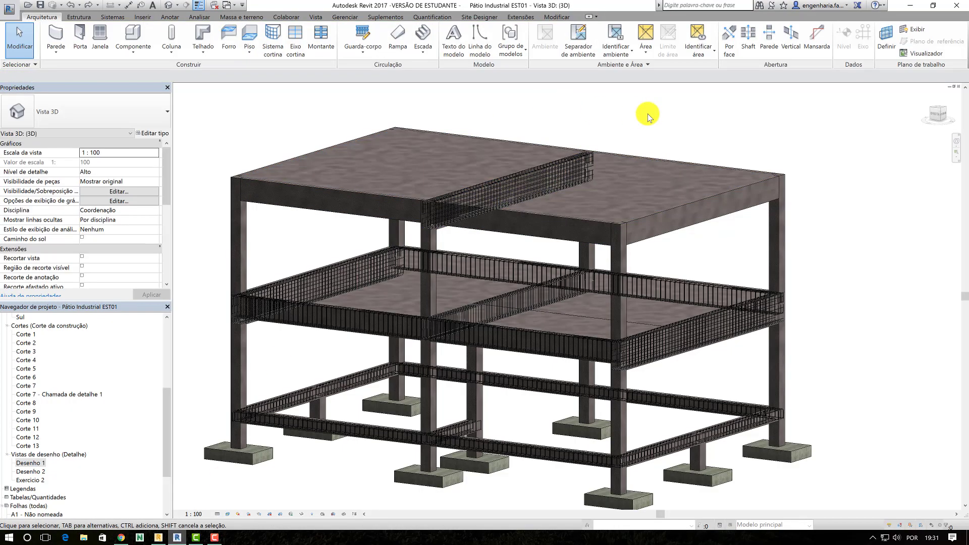
middle_drag(604, 194, 610, 180)
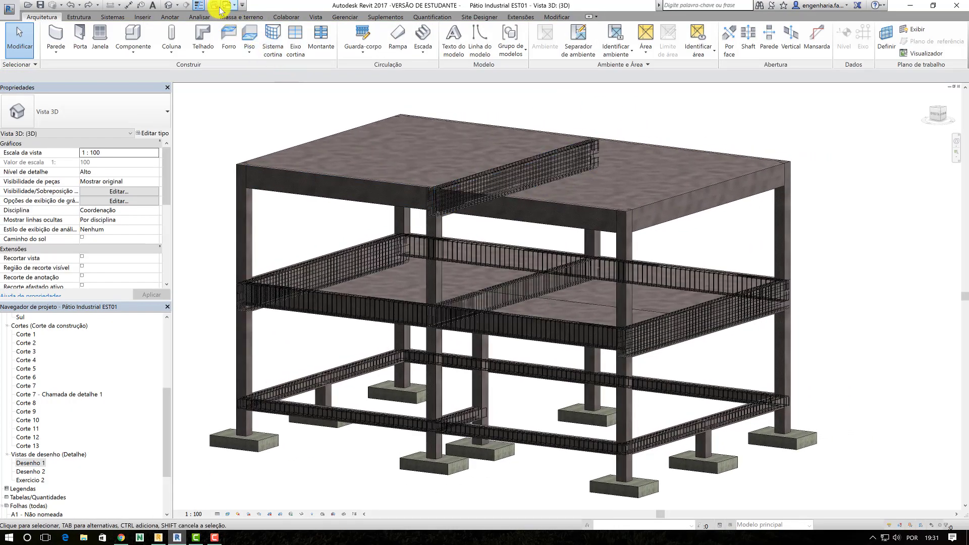
click(225, 9)
click(248, 42)
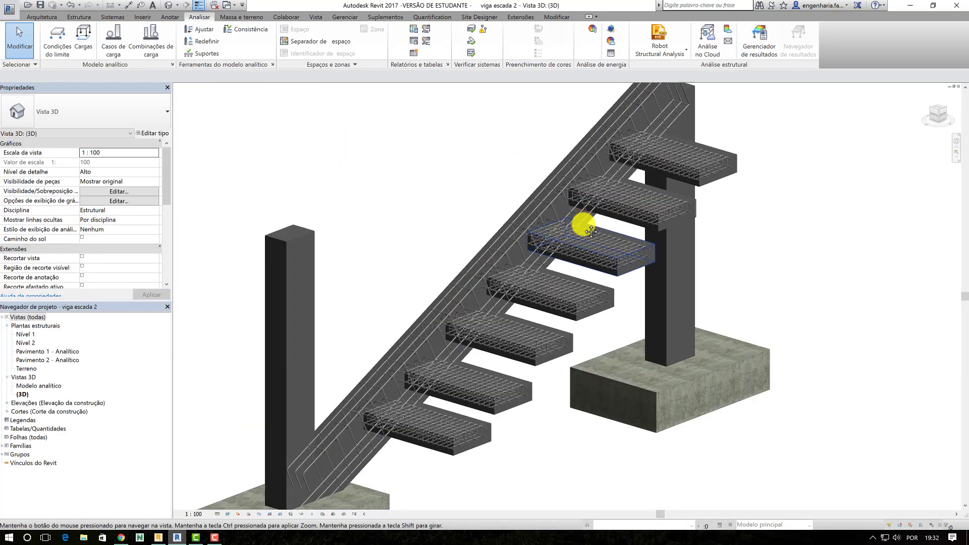
Orbit and zoom the stair to show both footings and the step beams.
shift+middle_drag(487, 283, 566, 238)
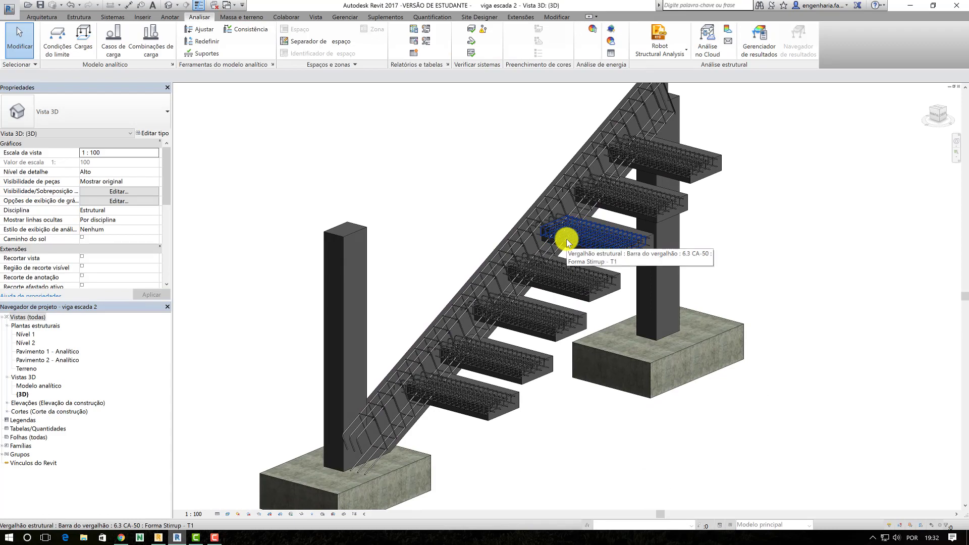
shift+middle_drag(558, 216, 569, 294)
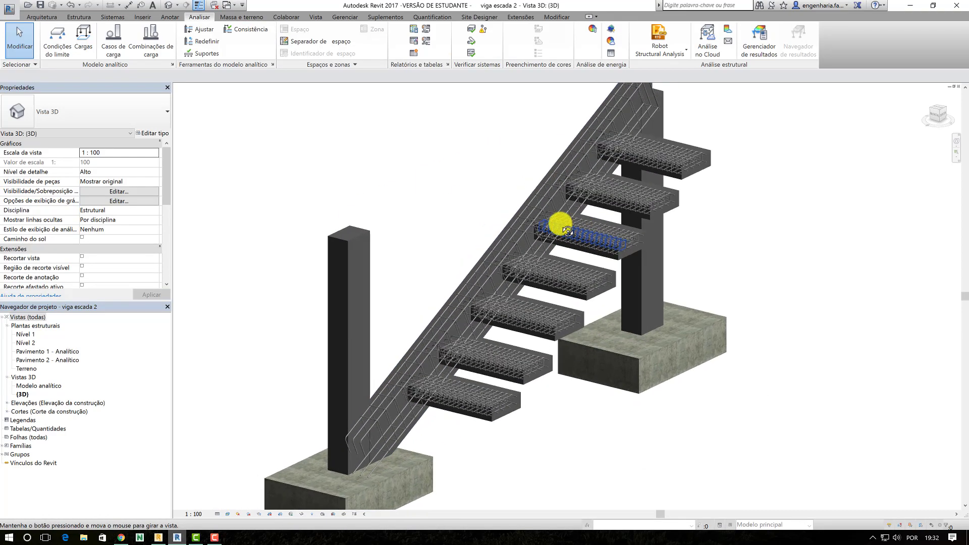
scroll(568, 291, up, 3)
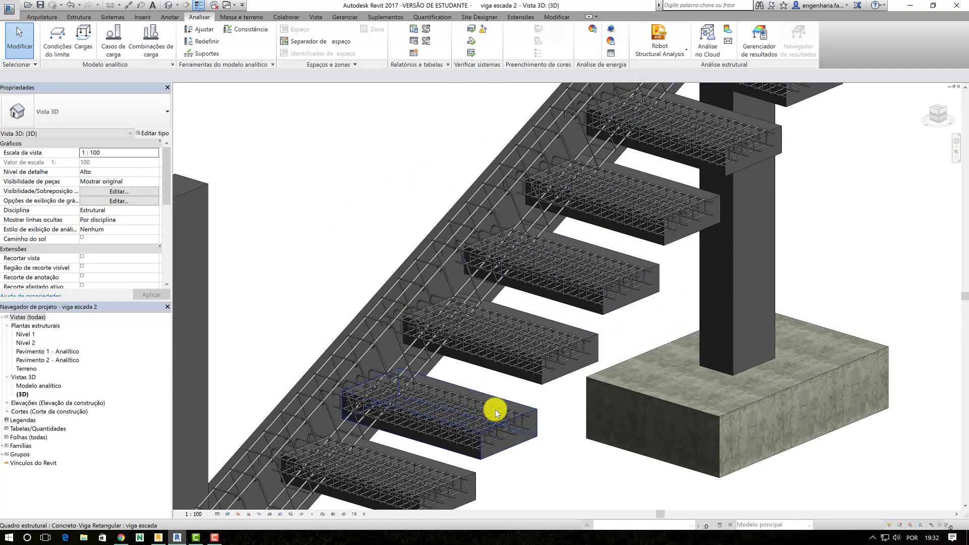
scroll(495, 410, down, 3)
scroll(518, 340, up, 3)
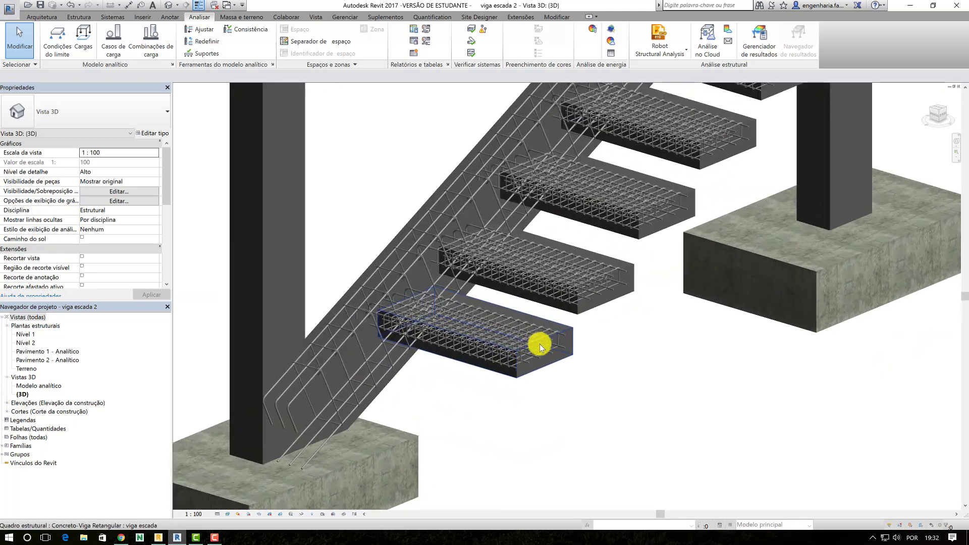
scroll(540, 339, up, 2)
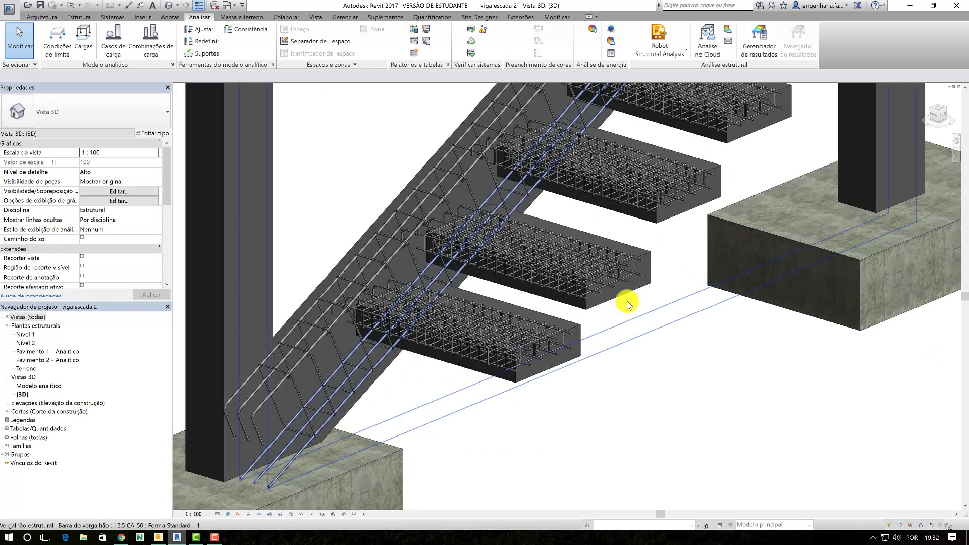
scroll(652, 262, down, 2)
middle_drag(653, 262, 501, 339)
mouse_move(565, 222)
shift+middle_down()
mouse_move(454, 335)
mouse_move(560, 264)
mouse_move(629, 241)
shift+middle_up()
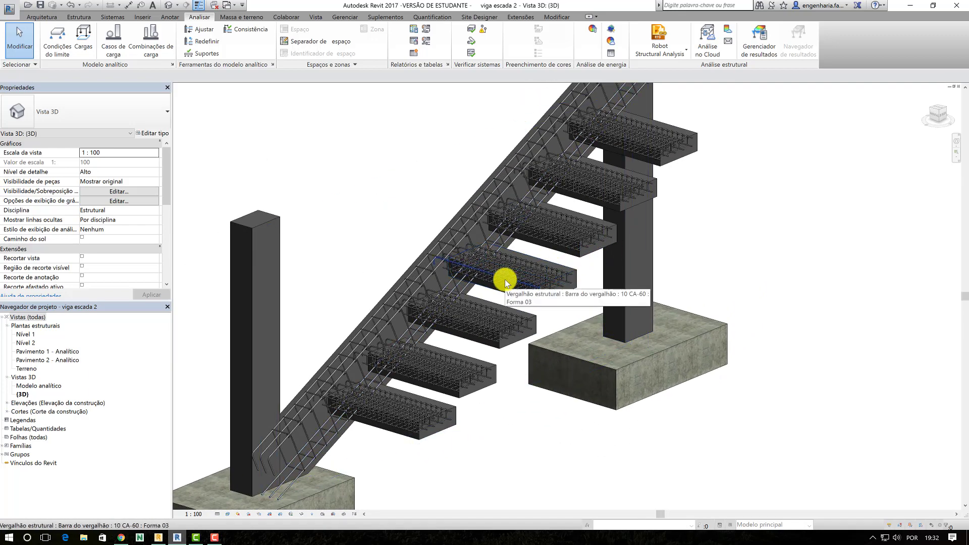
middle_drag(598, 220, 638, 243)
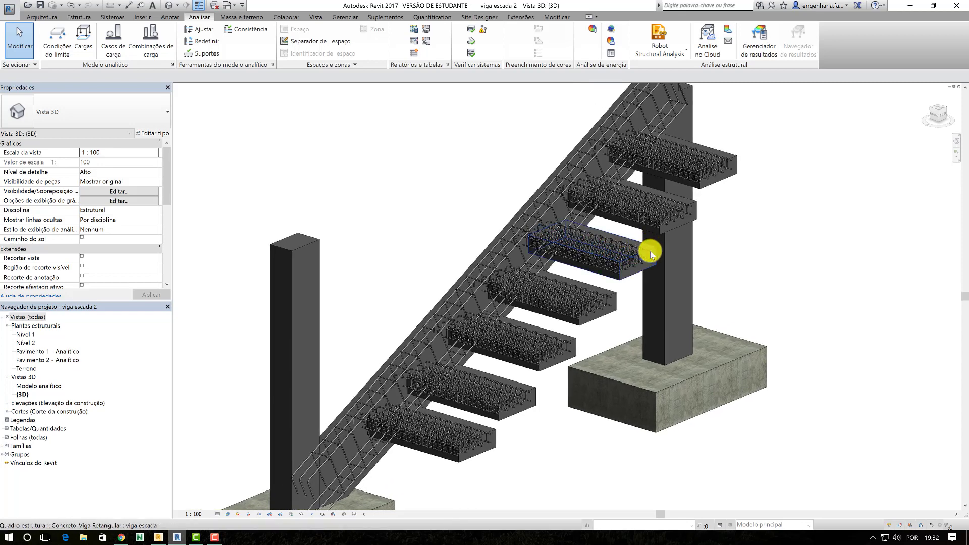
Select a lower step beam and the one above it, then clear and reorient the view.
click(651, 254)
click(689, 199)
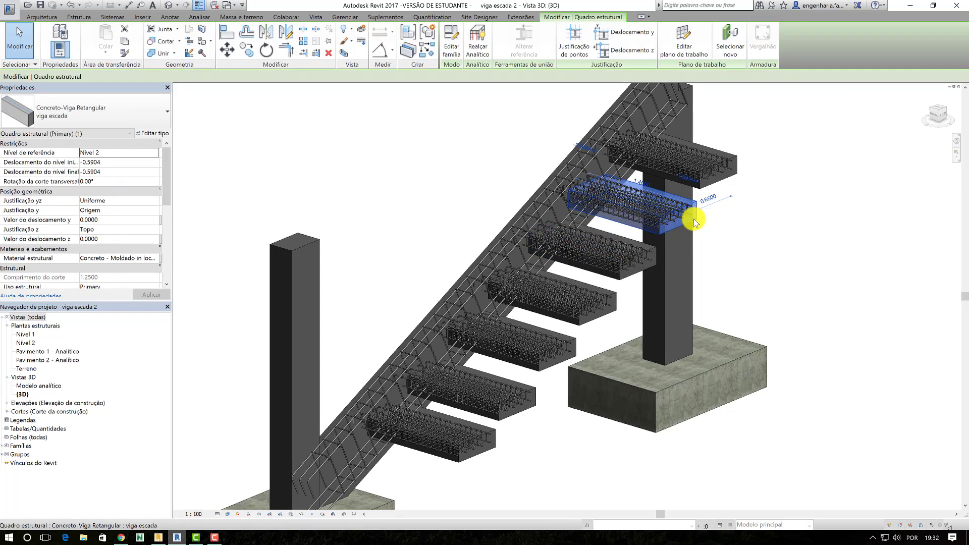
click(743, 172)
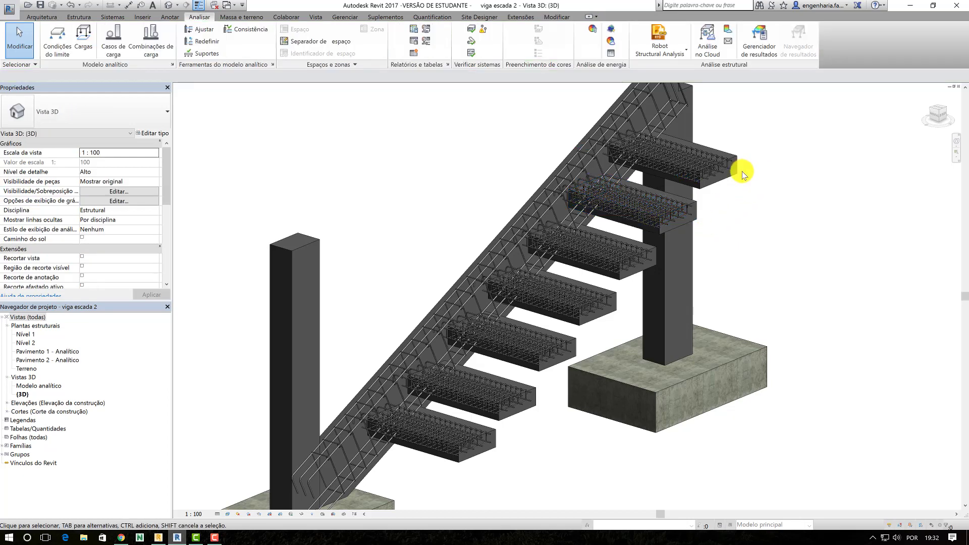
mouse_move(708, 206)
middle_down()
mouse_move(673, 186)
mouse_move(610, 213)
middle_up()
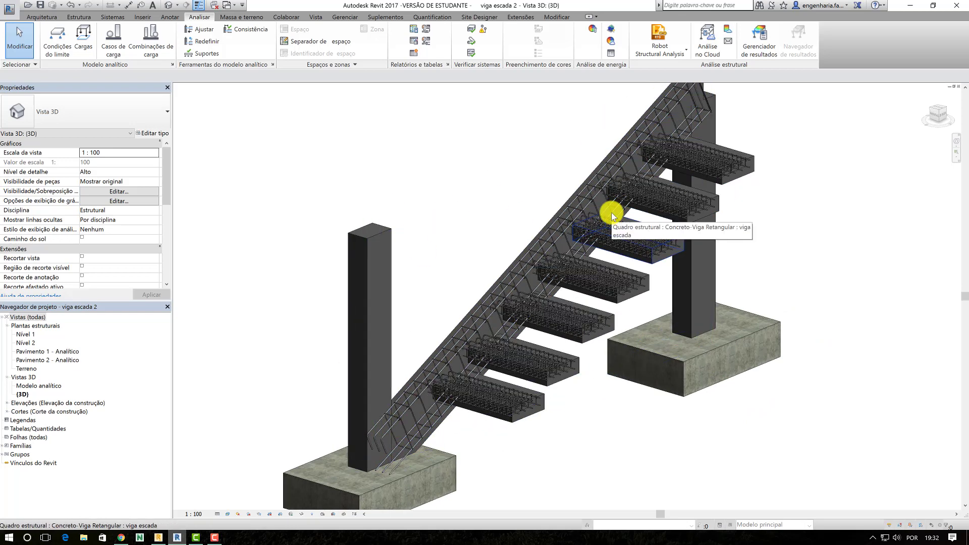
mouse_move(677, 216)
shift+middle_down()
mouse_move(623, 277)
mouse_move(580, 262)
shift+middle_up()
scroll(580, 263, down, 2)
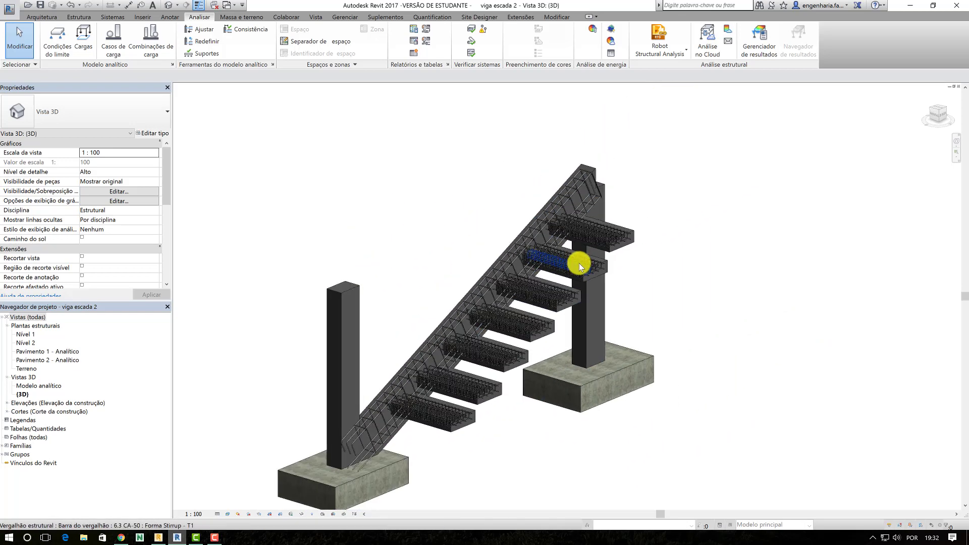
scroll(525, 333, up, 2)
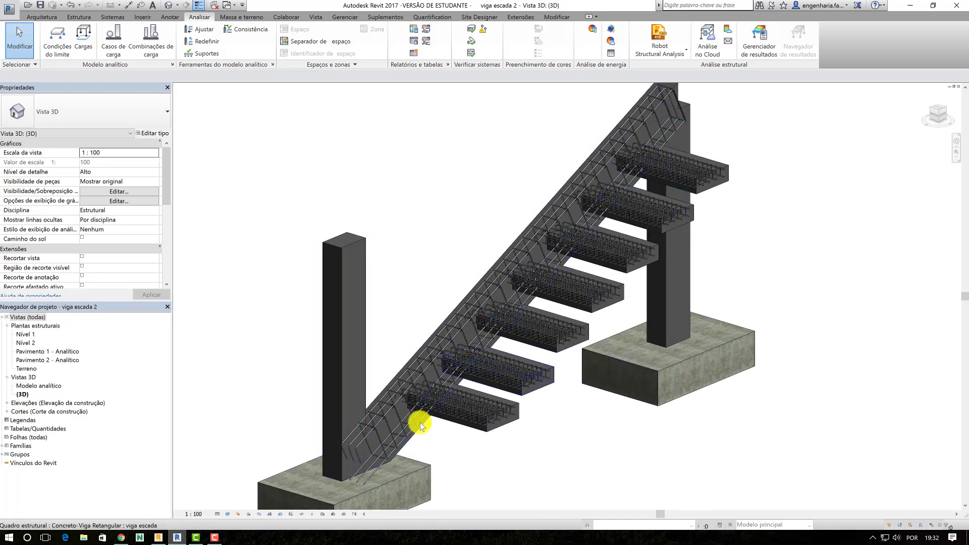
scroll(391, 435, up, 2)
scroll(383, 432, down, 2)
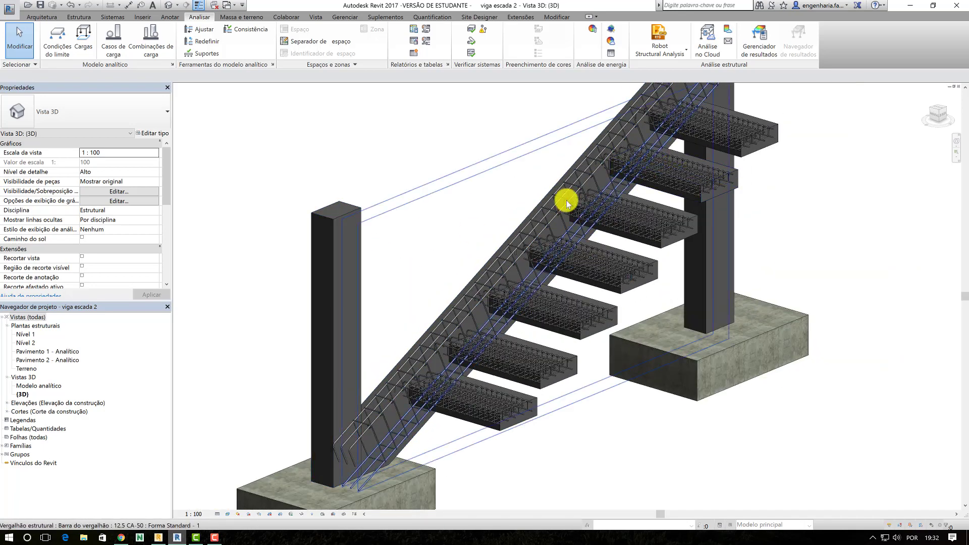
scroll(492, 394, down, 1)
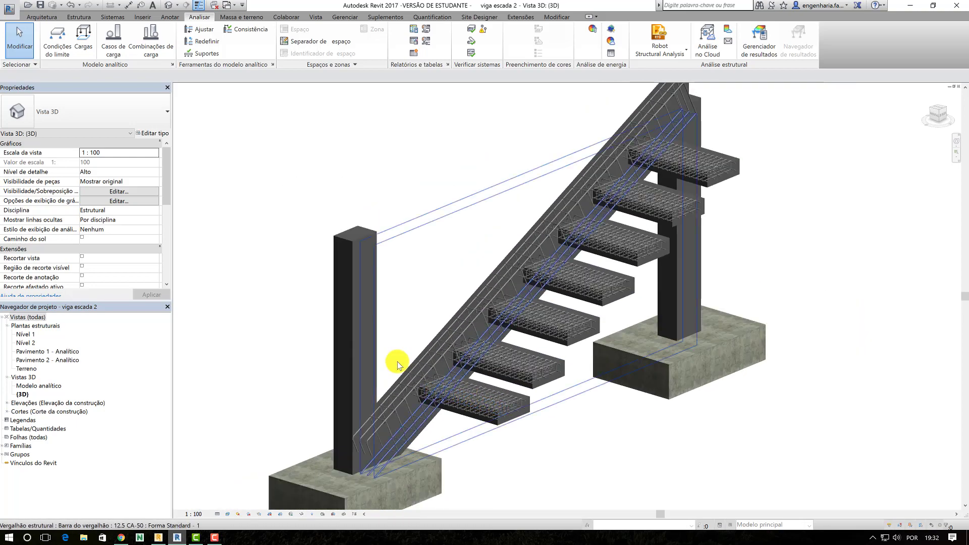
Back in Robot, orbit and zoom the beam to look along its rebar cage.
click(160, 538)
mouse_move(485, 266)
shift+middle_down()
mouse_move(476, 275)
mouse_move(485, 271)
shift+middle_up()
scroll(644, 284, up, 3)
scroll(643, 285, up, 1)
Orbit the Robot rebar cage to a side angle, select and clear the bars, then return to Revit.
click(639, 306)
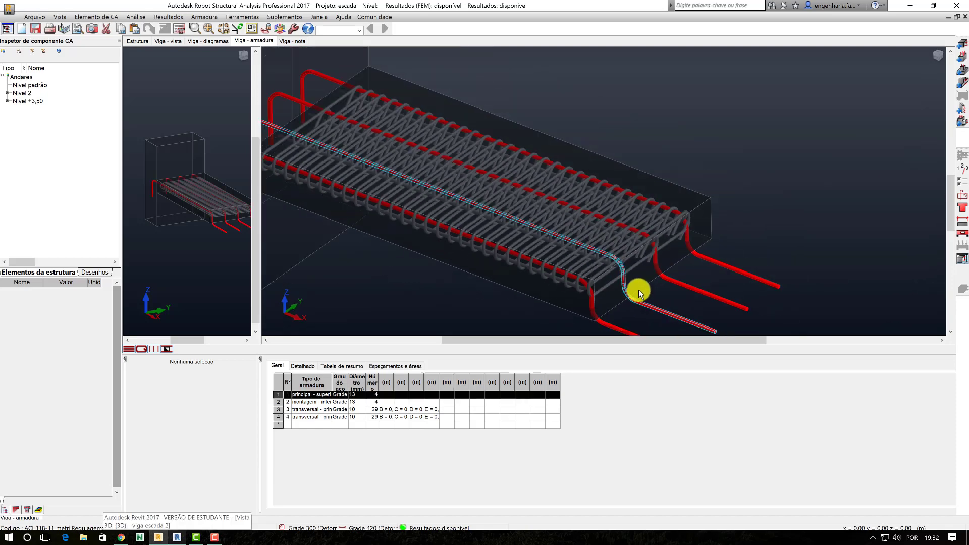
scroll(638, 303, down, 3)
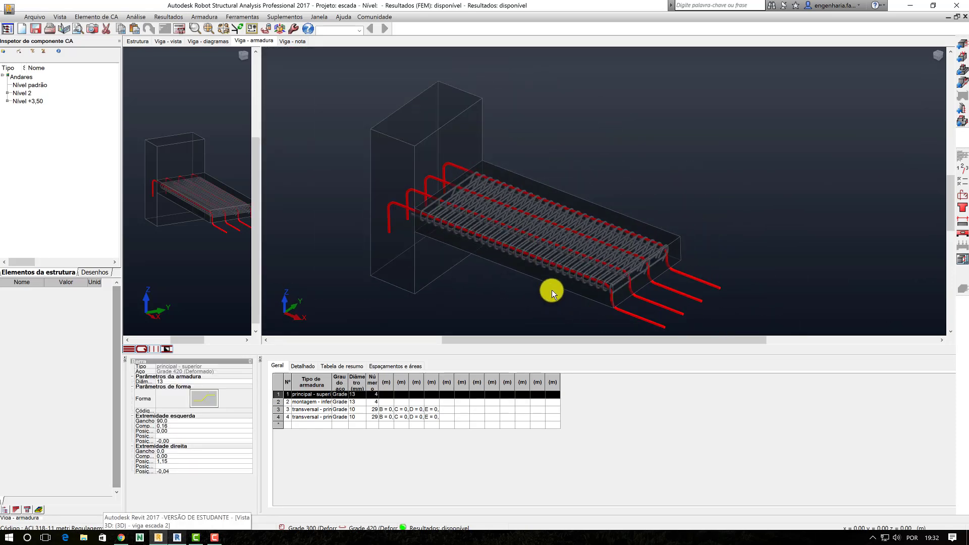
mouse_move(552, 289)
shift+middle_down()
mouse_move(554, 277)
mouse_move(547, 283)
mouse_move(607, 290)
shift+middle_up()
scroll(607, 290, up, 3)
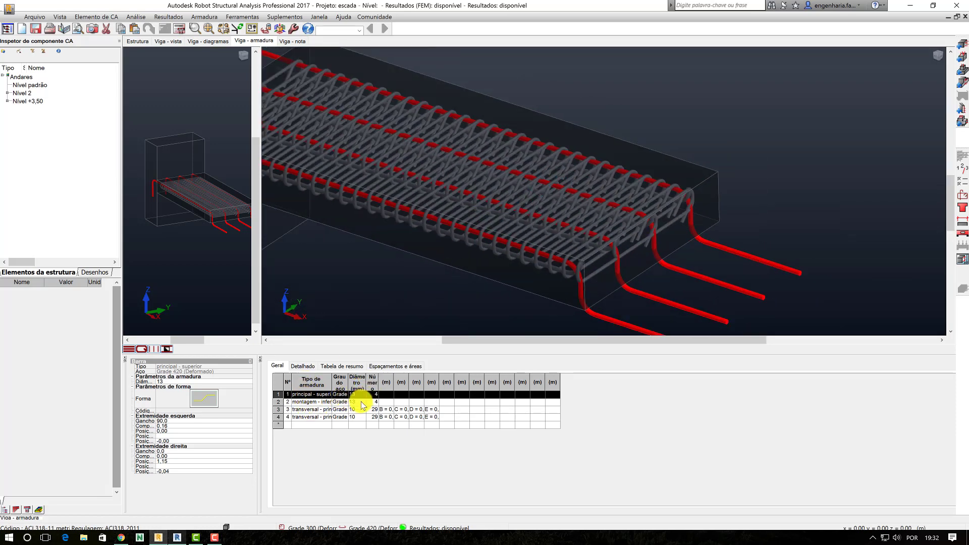
mouse_move(525, 205)
shift+middle_down()
mouse_move(584, 216)
mouse_move(740, 105)
shift+middle_up()
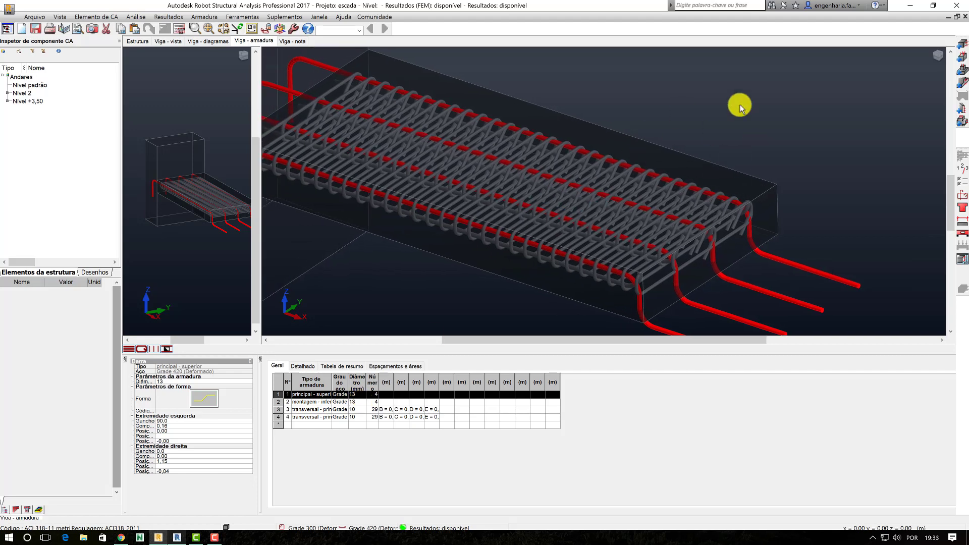
click(370, 295)
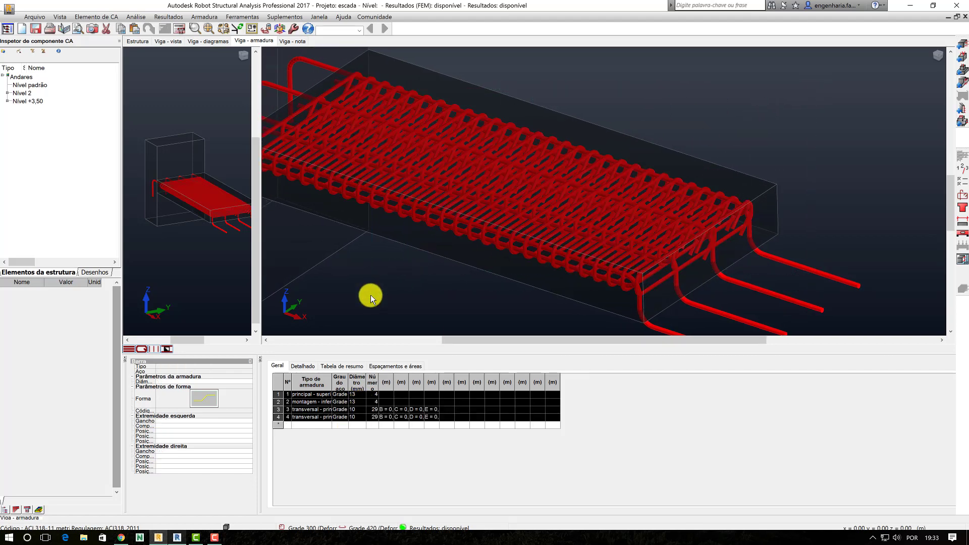
click(626, 264)
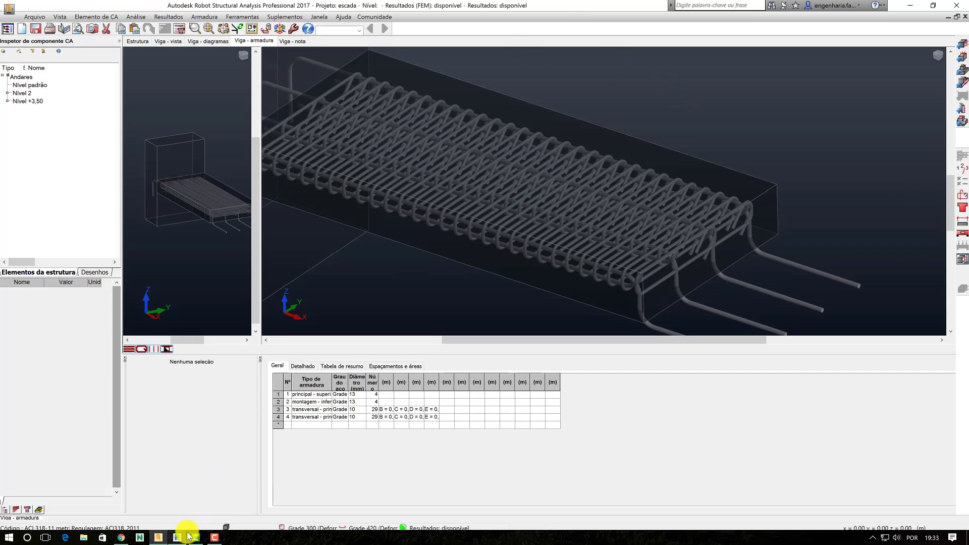
click(178, 538)
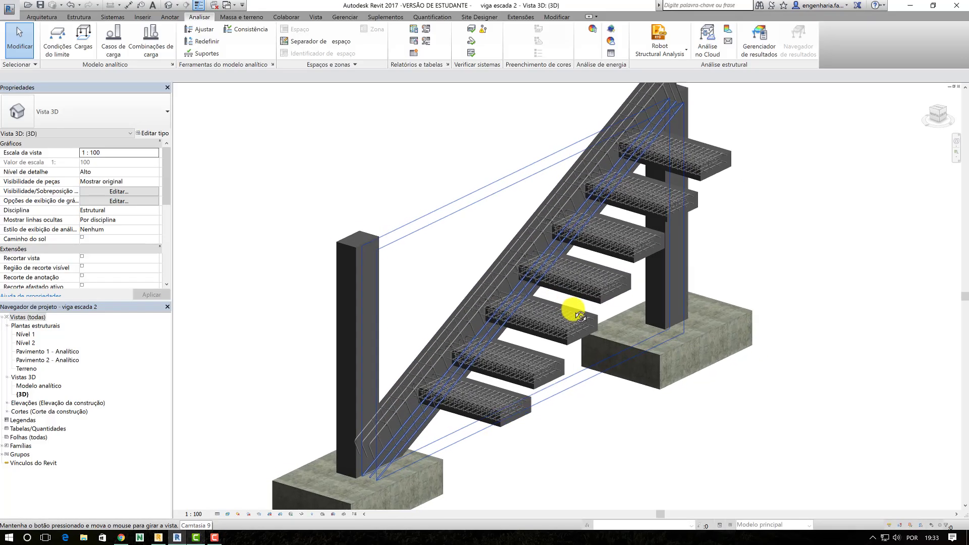
Zoom in on the stair and select a step beam and one of its rebar bars.
scroll(589, 298, up, 1)
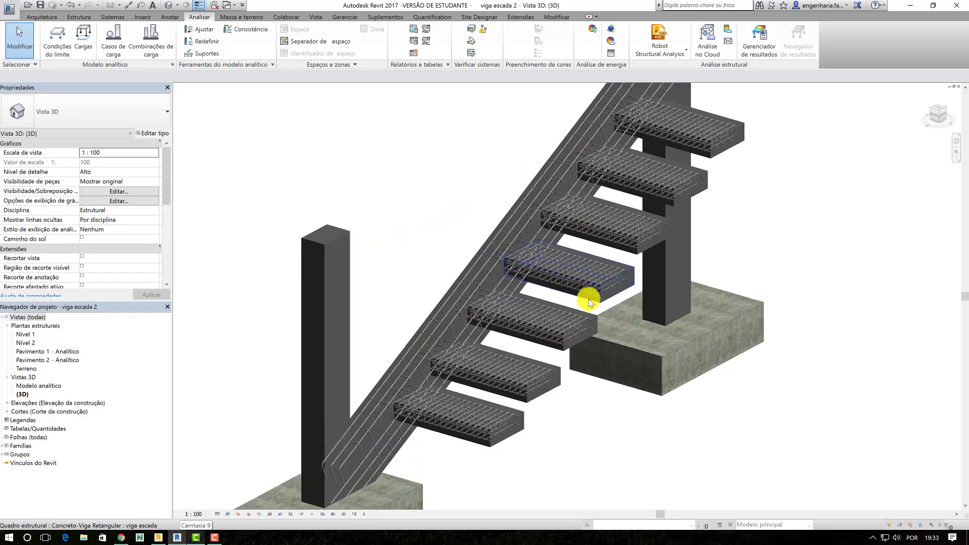
scroll(589, 299, up, 1)
scroll(588, 299, up, 1)
scroll(589, 299, up, 1)
scroll(582, 320, up, 1)
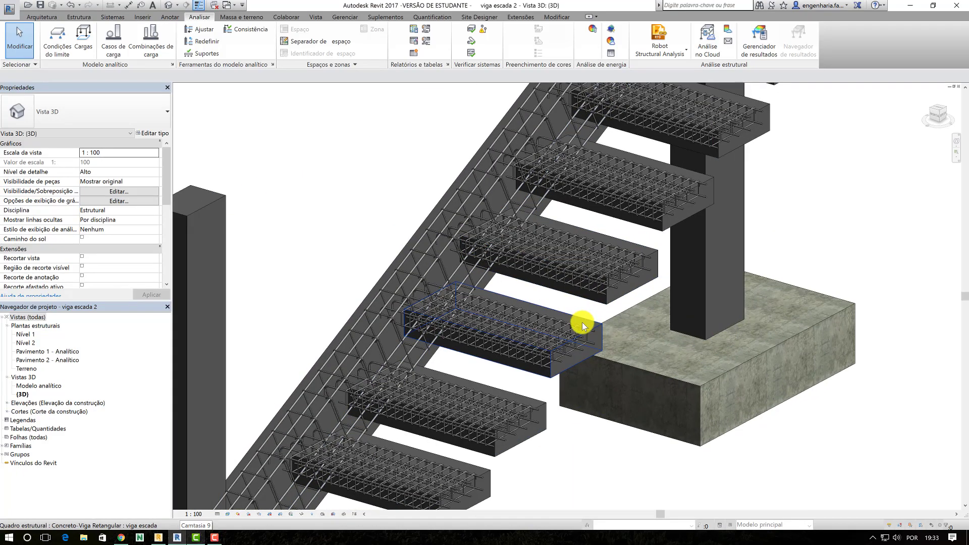
click(582, 322)
click(316, 117)
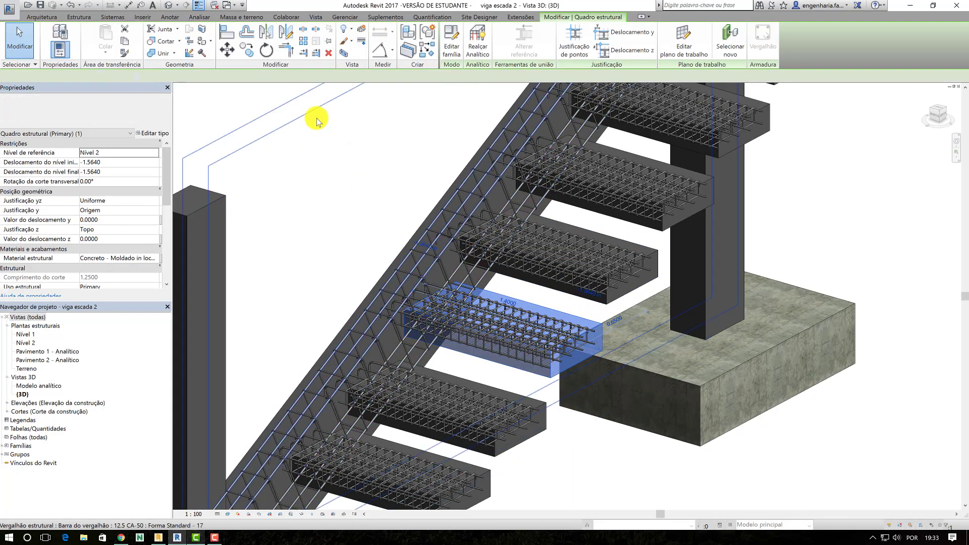
click(761, 242)
Orbit the stair to a new angle and select another step beam.
scroll(873, 147, down, 2)
scroll(675, 209, down, 2)
mouse_move(674, 210)
shift+middle_down()
mouse_move(596, 277)
mouse_move(654, 281)
mouse_move(502, 340)
shift+middle_up()
scroll(541, 329, up, 2)
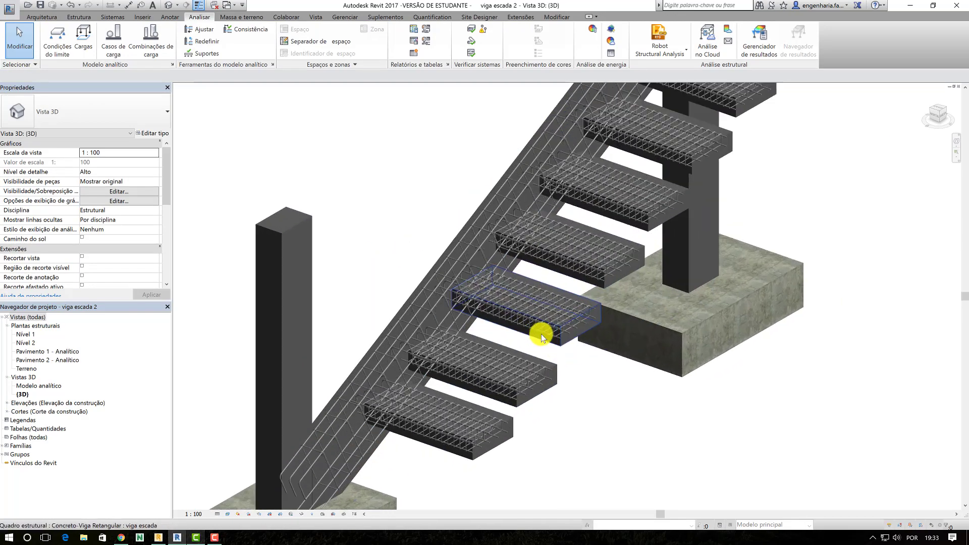
scroll(554, 313, up, 1)
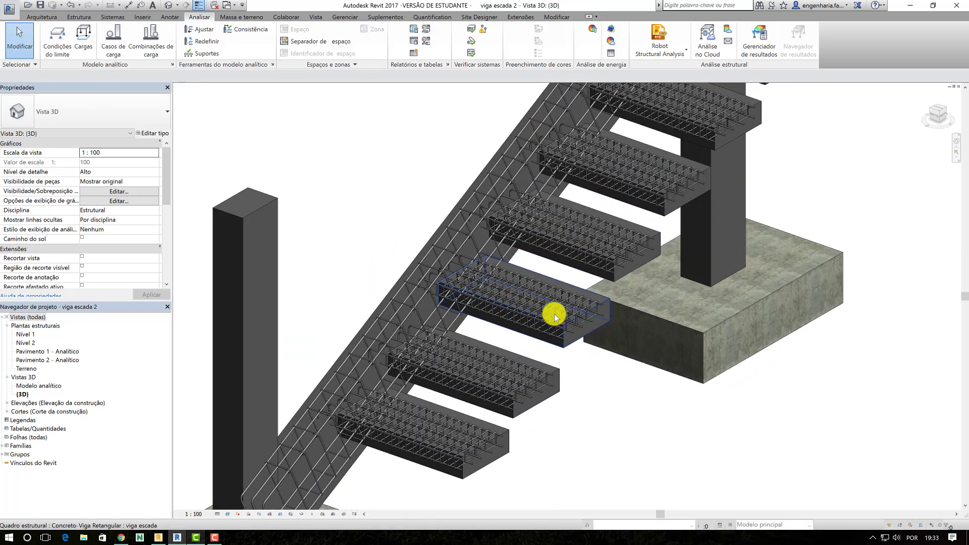
click(592, 326)
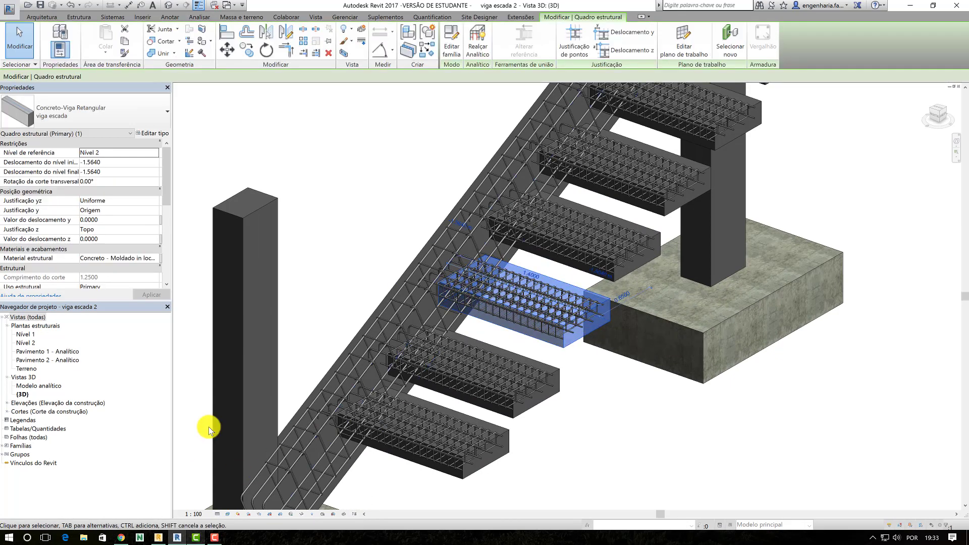
Glance at the Structural Analysis results page, then open the Modelo analítico 3D view.
click(121, 537)
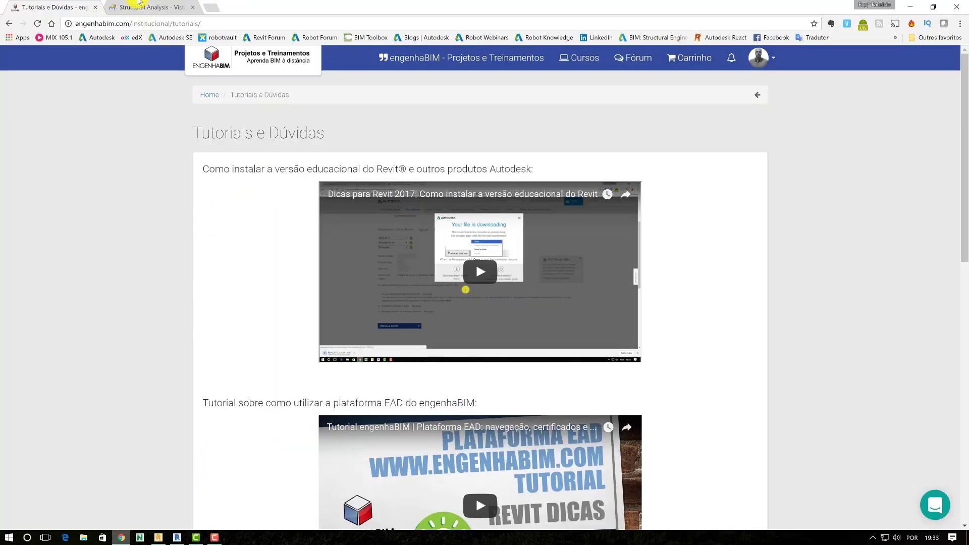
click(140, 6)
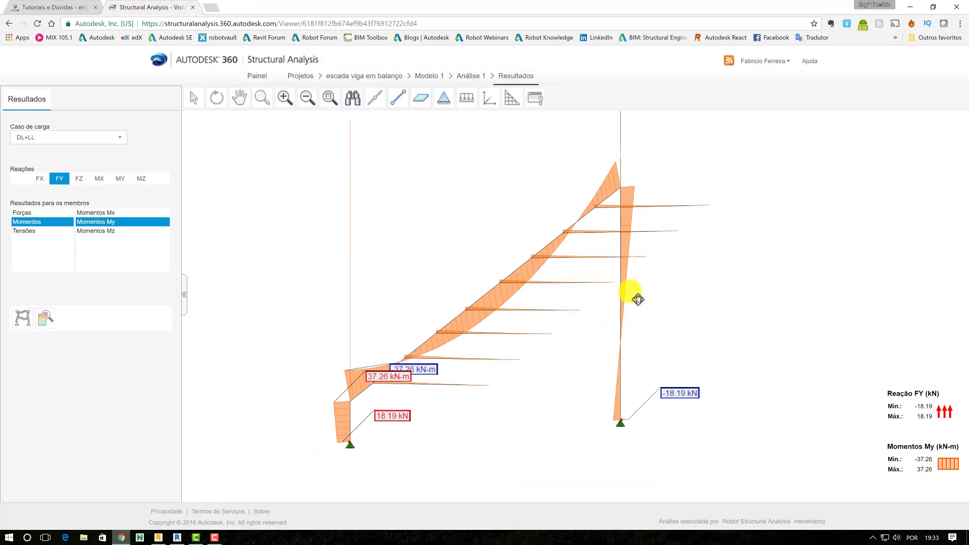
key(alt+Tab)
double_click(30, 385)
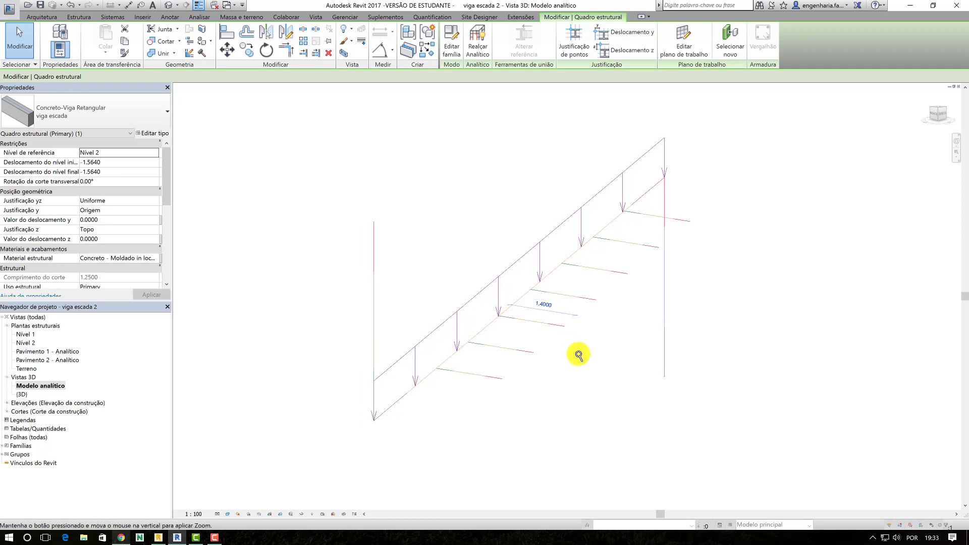
Save the project and clear the beam selection in the analytical model.
mouse_move(578, 353)
shift+middle_down()
mouse_move(630, 388)
mouse_move(653, 318)
mouse_move(555, 327)
mouse_move(493, 352)
shift+middle_up()
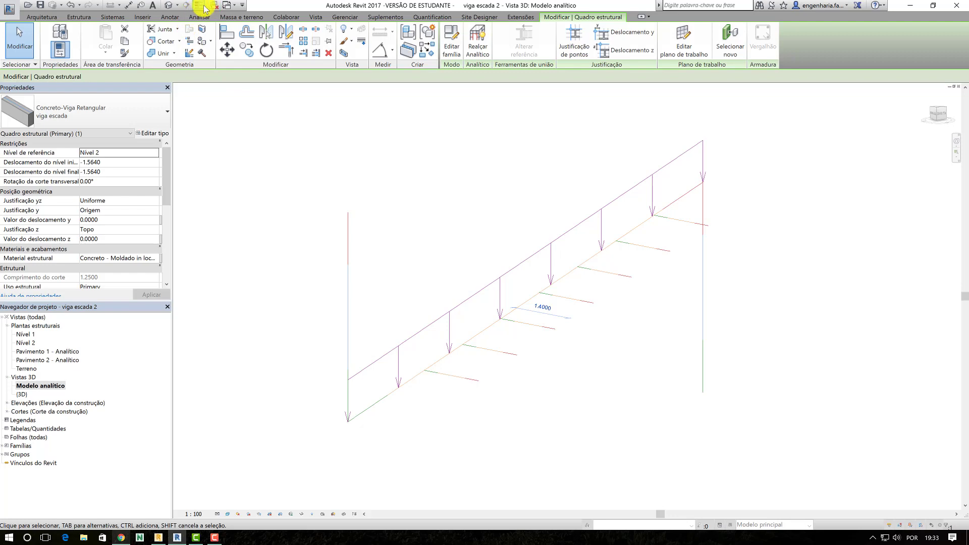
click(444, 244)
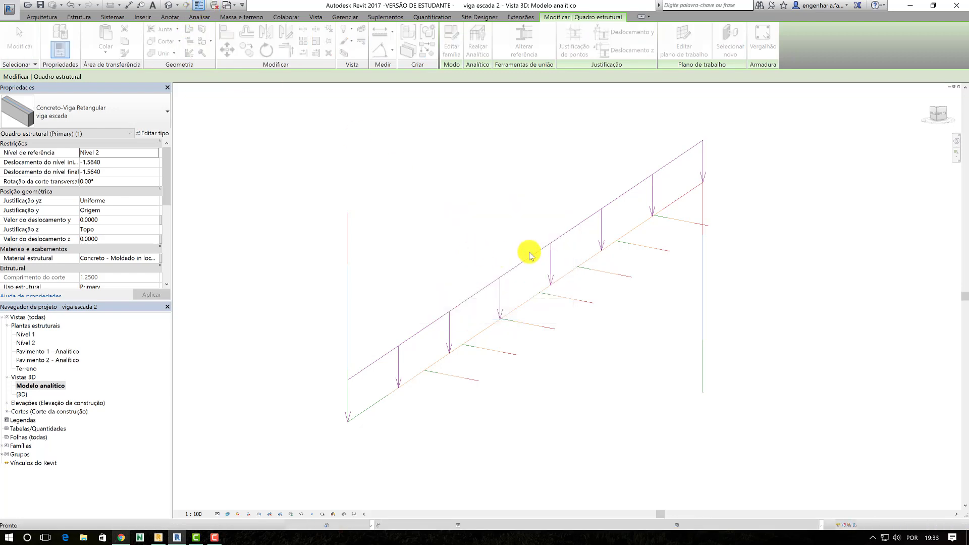
key(Escape)
mouse_move(567, 309)
shift+middle_down()
mouse_move(604, 324)
mouse_move(627, 271)
mouse_move(573, 302)
mouse_move(556, 298)
shift+middle_up()
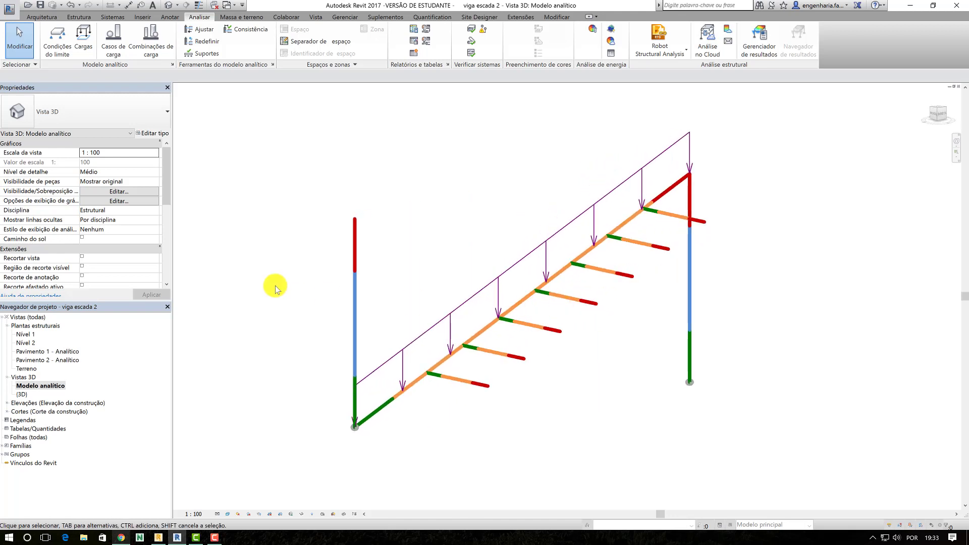
Set up a point load with load case LL1 and Fz of -2.00 kN.
click(80, 44)
click(133, 153)
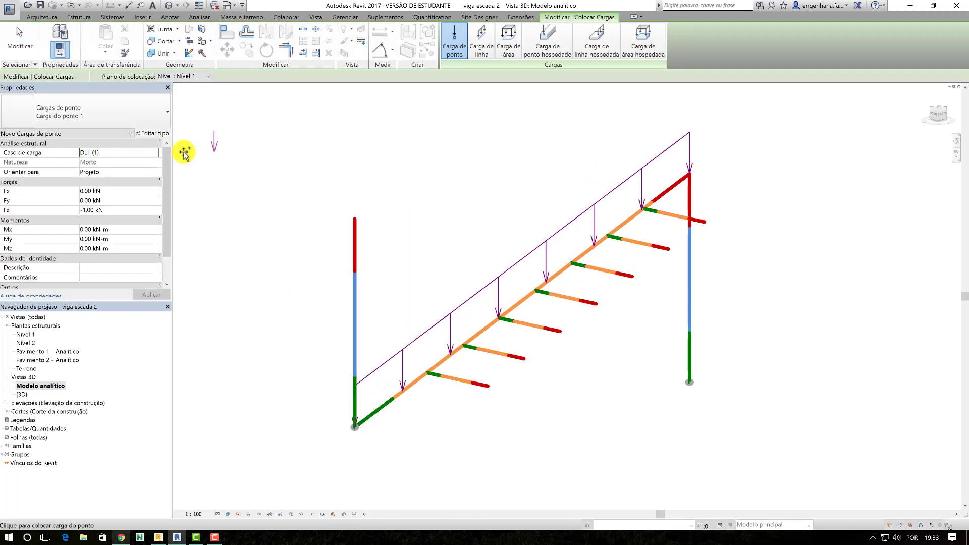
click(151, 152)
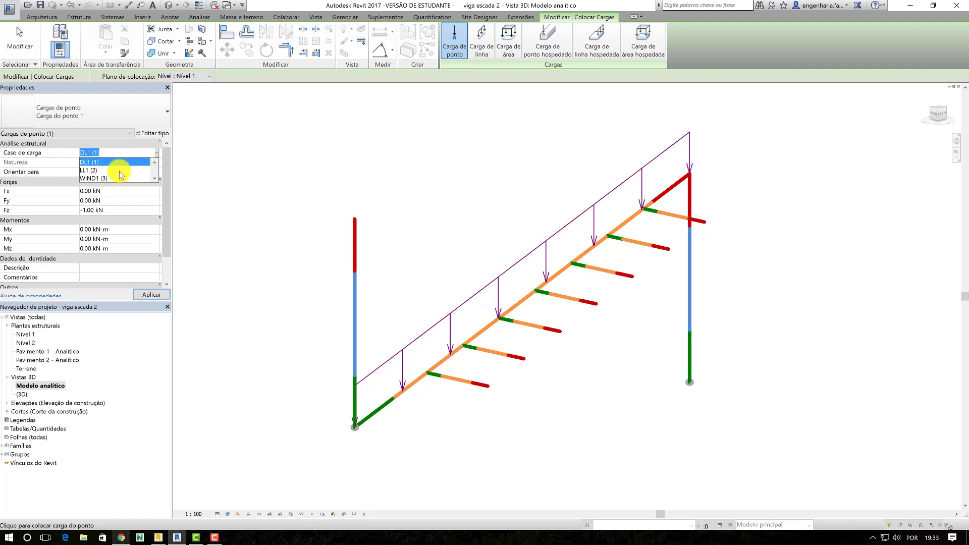
click(90, 171)
click(112, 211)
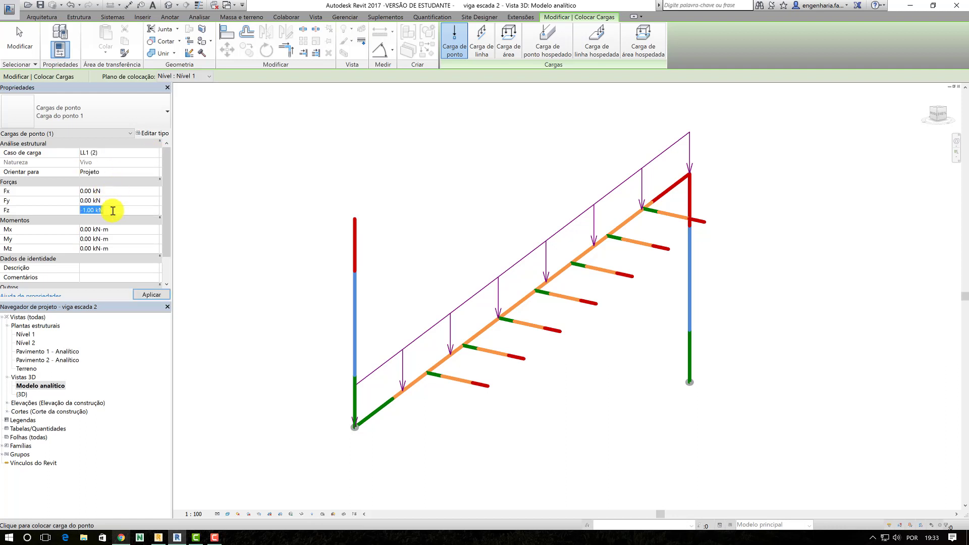
text(-2)
key(Return)
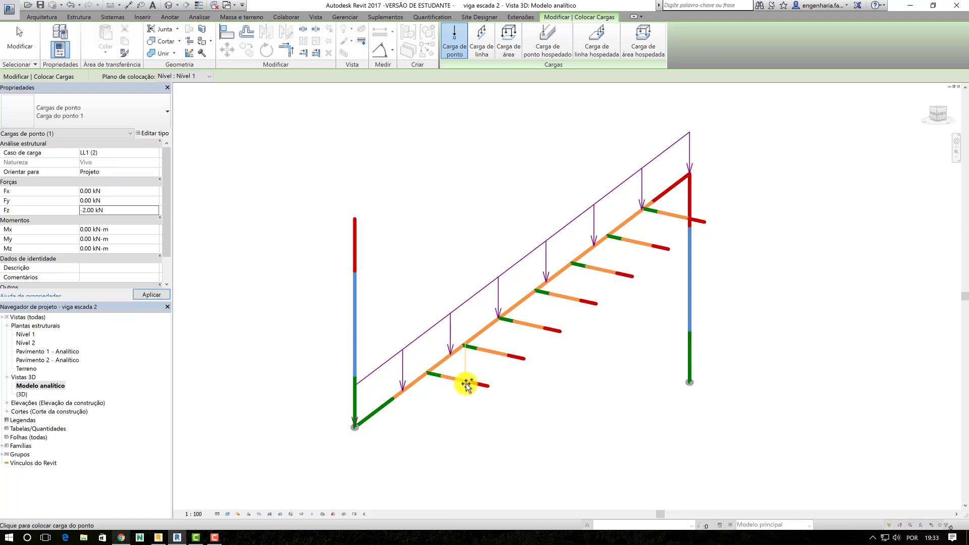
Apply hosted line loads to the seven step beams, from bottom to top.
click(596, 38)
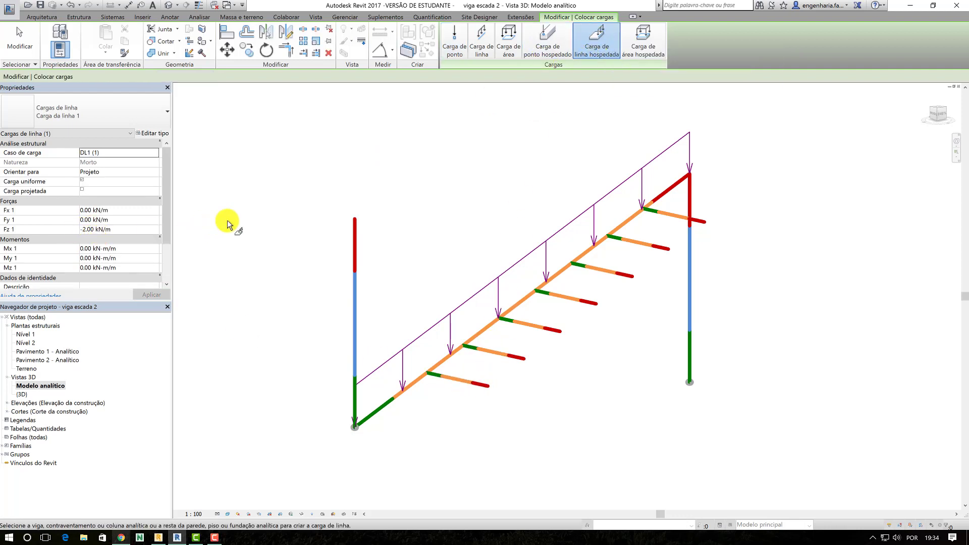
click(478, 385)
click(516, 357)
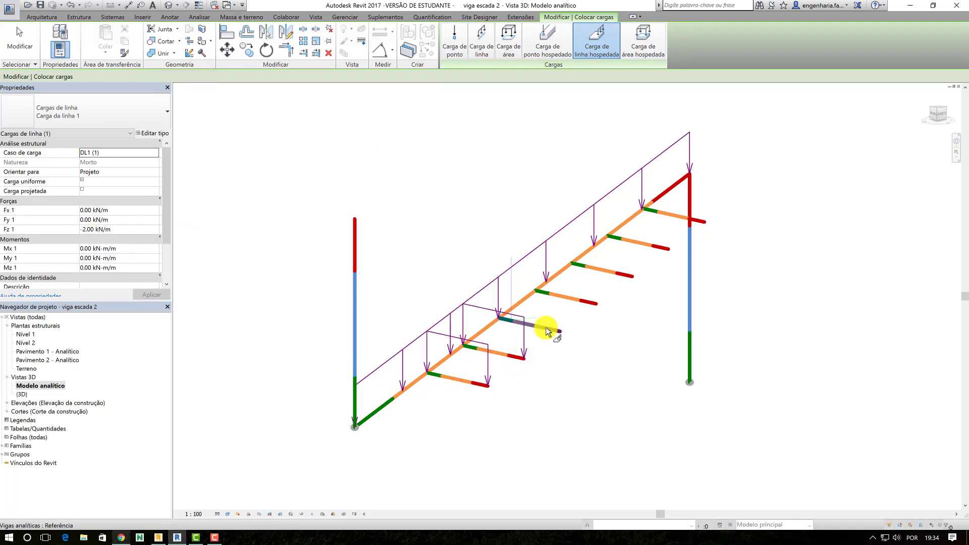
click(546, 328)
click(584, 301)
mouse_move(562, 329)
shift+middle_down()
mouse_move(574, 349)
mouse_move(654, 222)
shift+middle_up()
scroll(532, 373, up, 3)
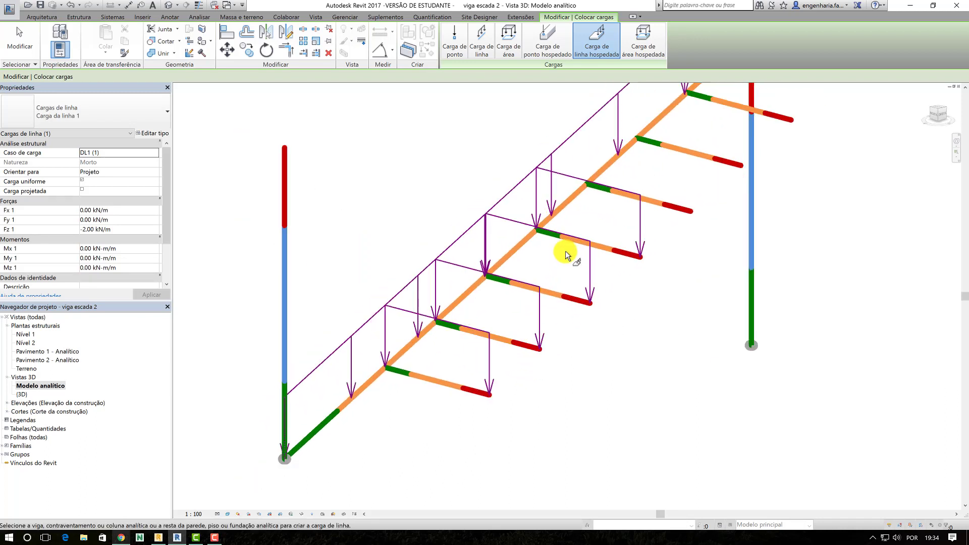
click(665, 209)
click(719, 161)
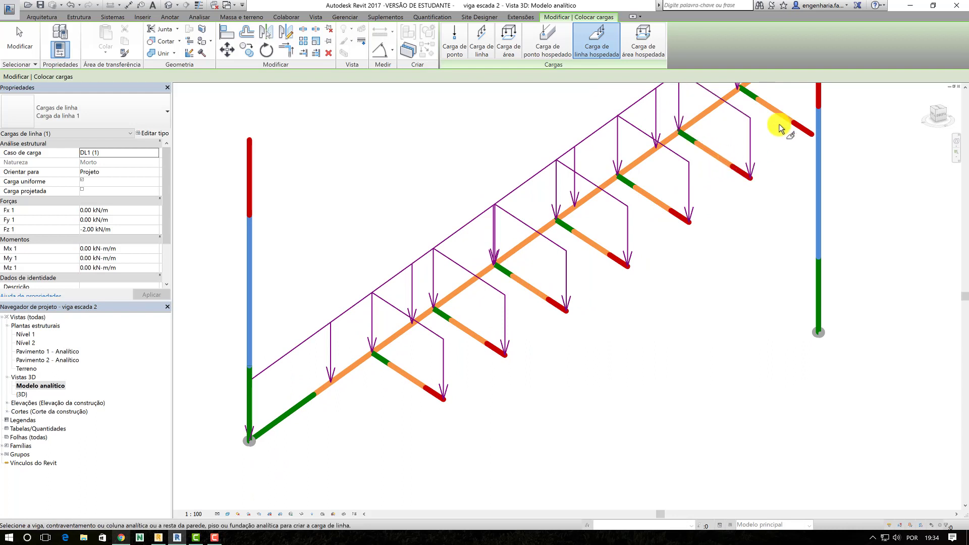
click(773, 121)
Orbit to view the whole loaded stair, then switch to the online analysis results.
shift+middle_drag(686, 165, 440, 6)
scroll(437, 376, down, 3)
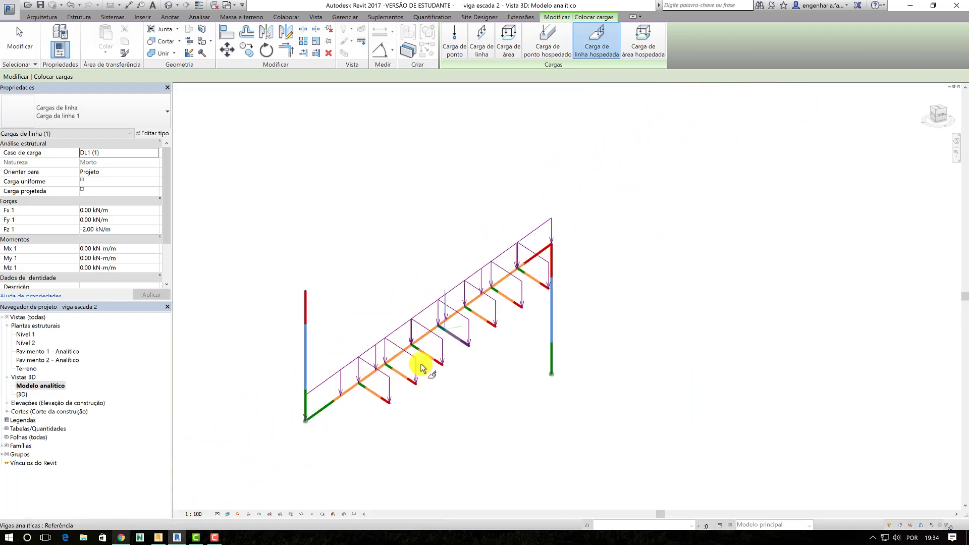
shift+middle_drag(411, 365, 554, 285)
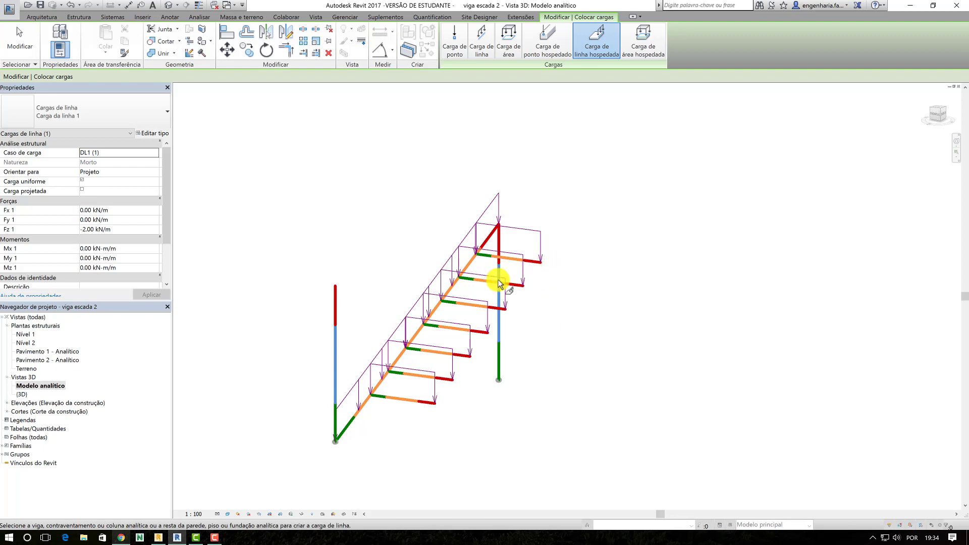
key(alt+Tab)
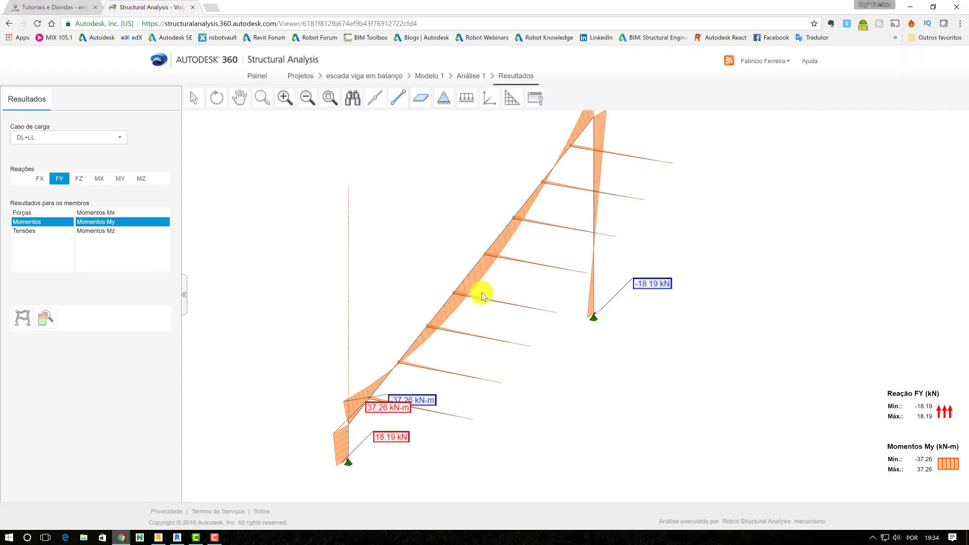
Return from the analysis results to Revit's rendered 3D rebar view of the stair.
key(alt+Tab)
click(169, 5)
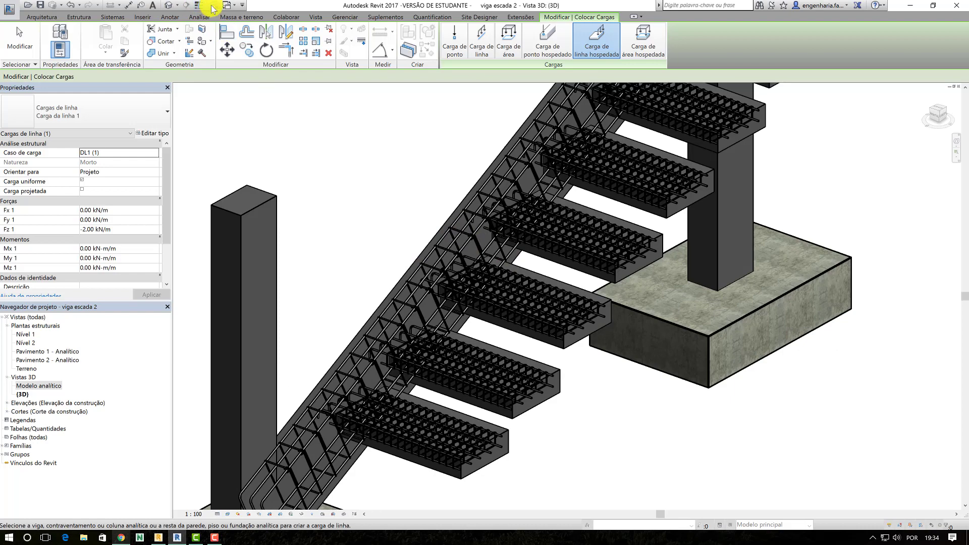
Show model edges as thin lines and exit line-load placement.
click(201, 8)
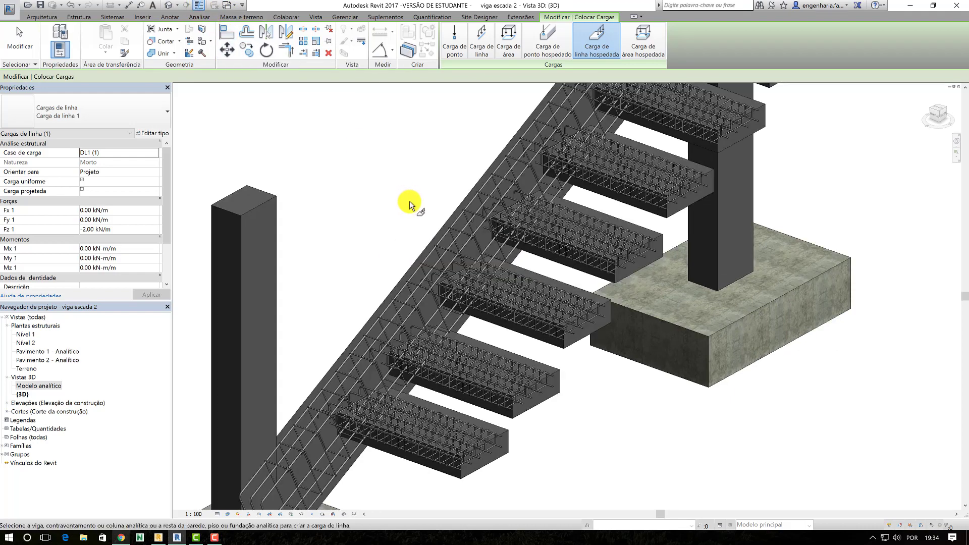
scroll(409, 201, down, 3)
scroll(408, 223, up, 2)
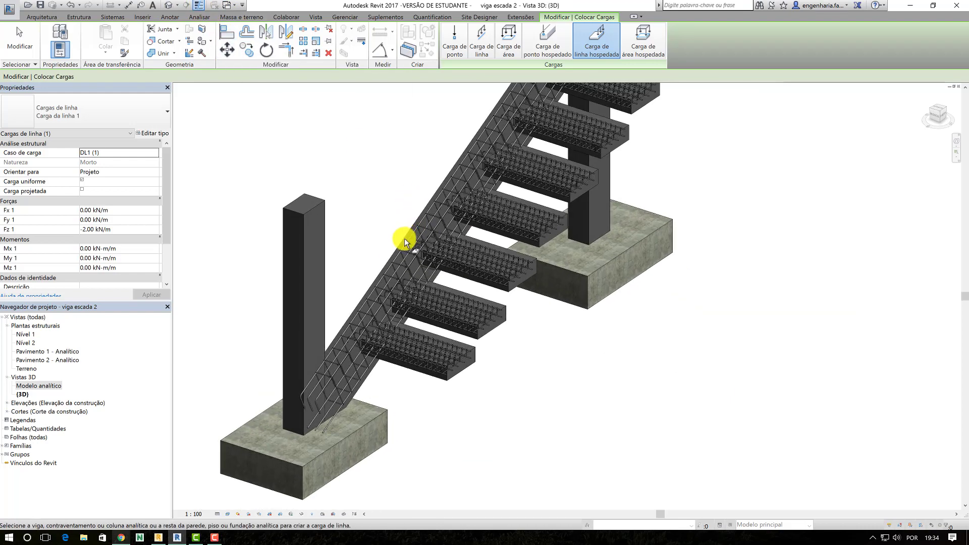
key(Escape)
Zoom in and out over the step rebar cages to inspect the stirrups.
scroll(404, 240, down, 2)
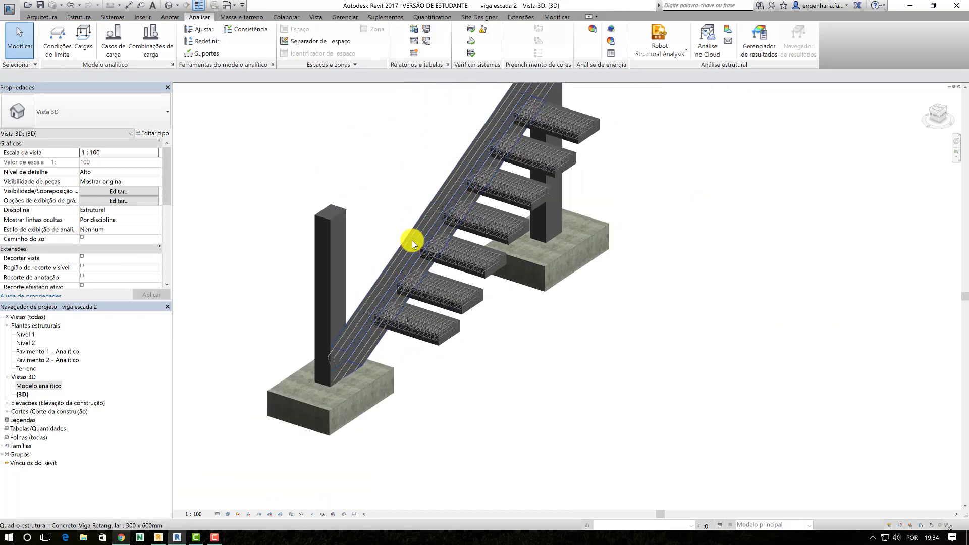
scroll(414, 270, up, 3)
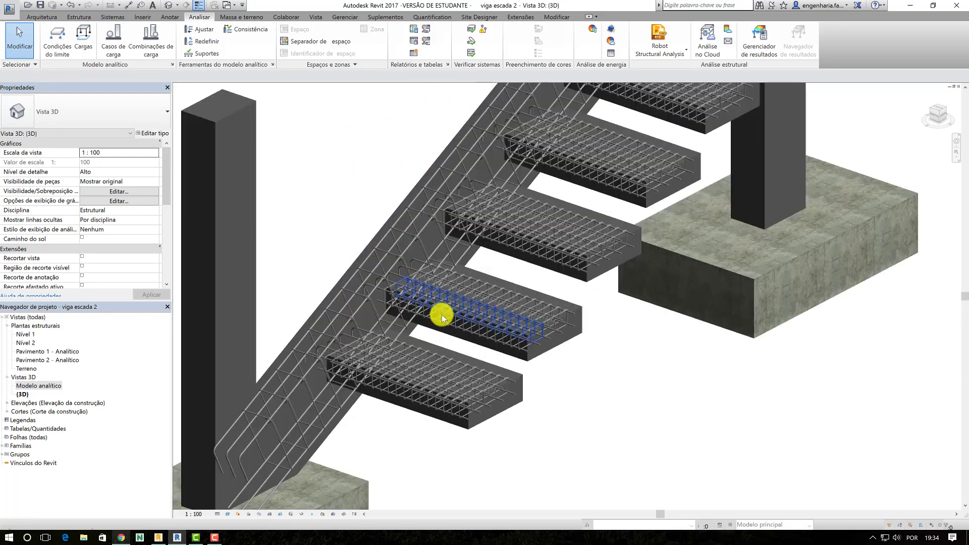
scroll(441, 314, down, 1)
scroll(492, 321, down, 2)
scroll(454, 353, up, 2)
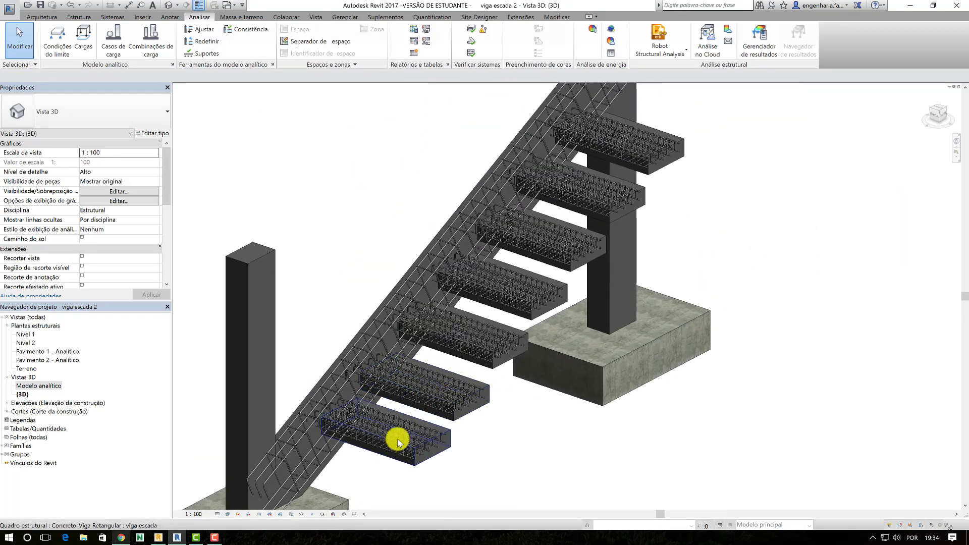
scroll(444, 448, up, 2)
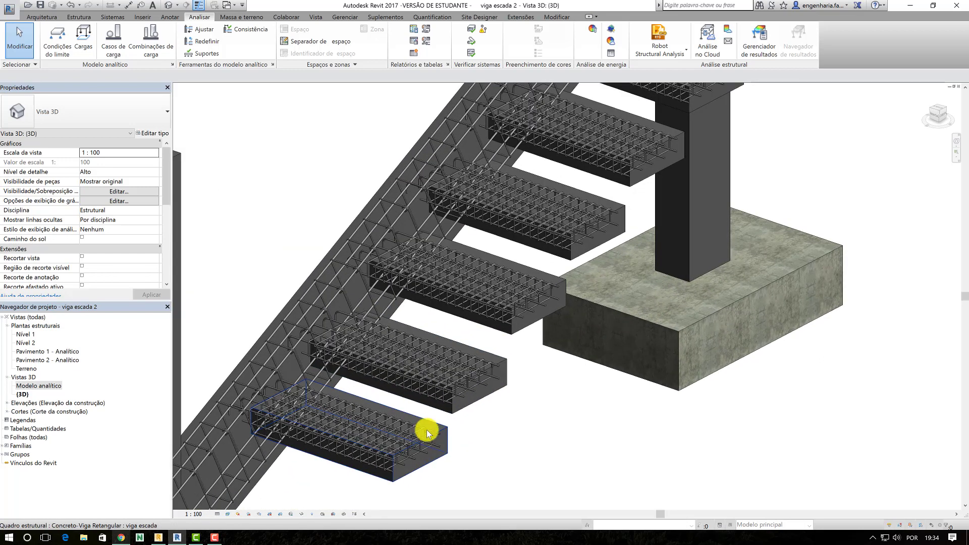
scroll(434, 447, up, 1)
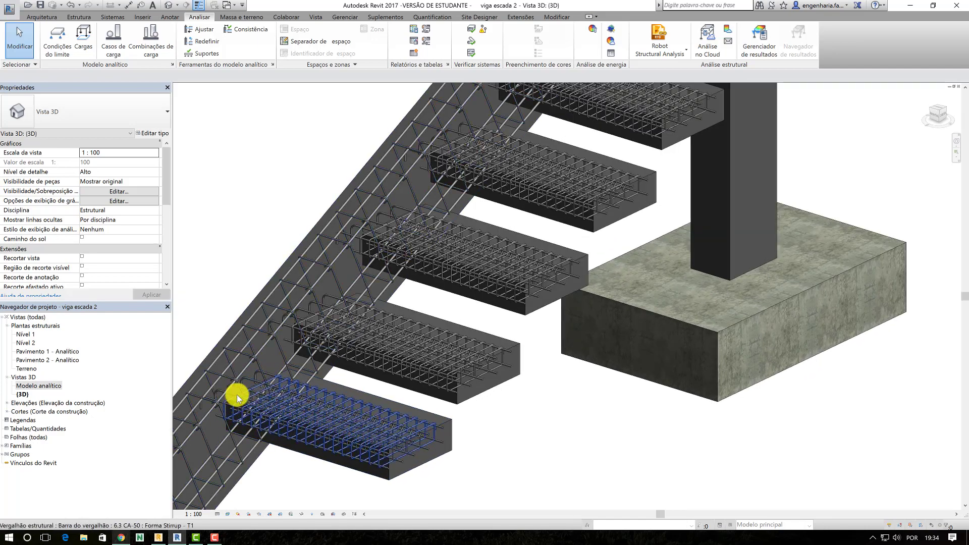
scroll(368, 265, down, 1)
scroll(412, 221, down, 1)
scroll(378, 244, down, 1)
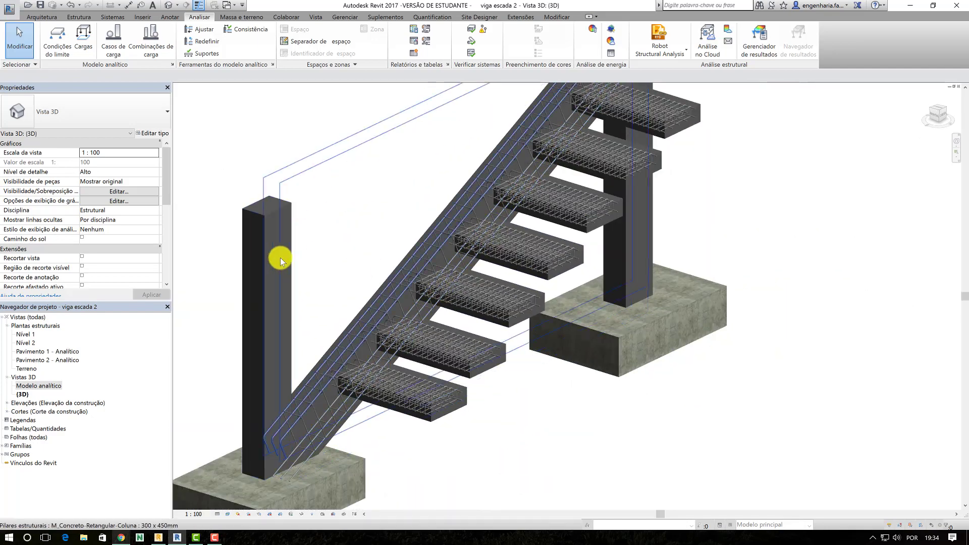
scroll(281, 255, up, 1)
Select and clear the left column, then switch to the online moment results.
click(262, 229)
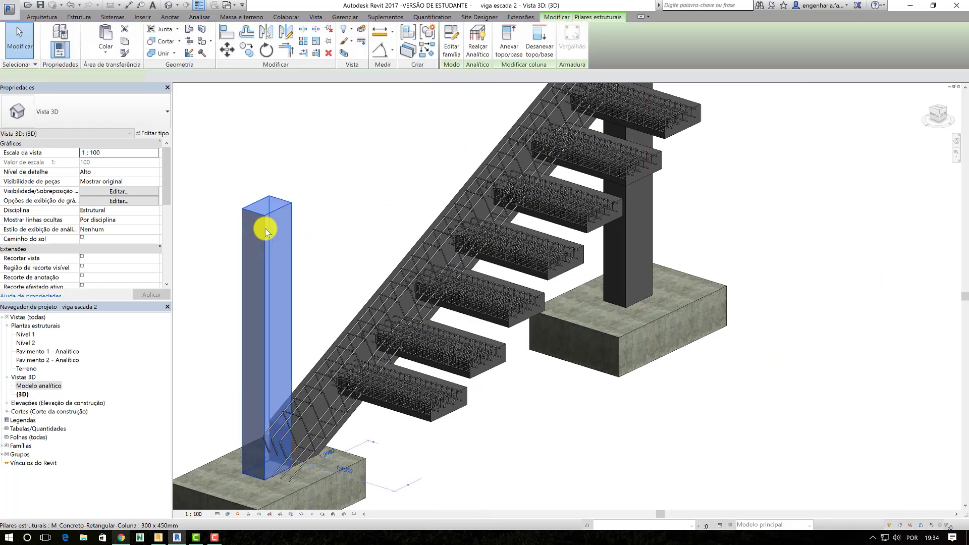
click(713, 173)
scroll(571, 209, down, 1)
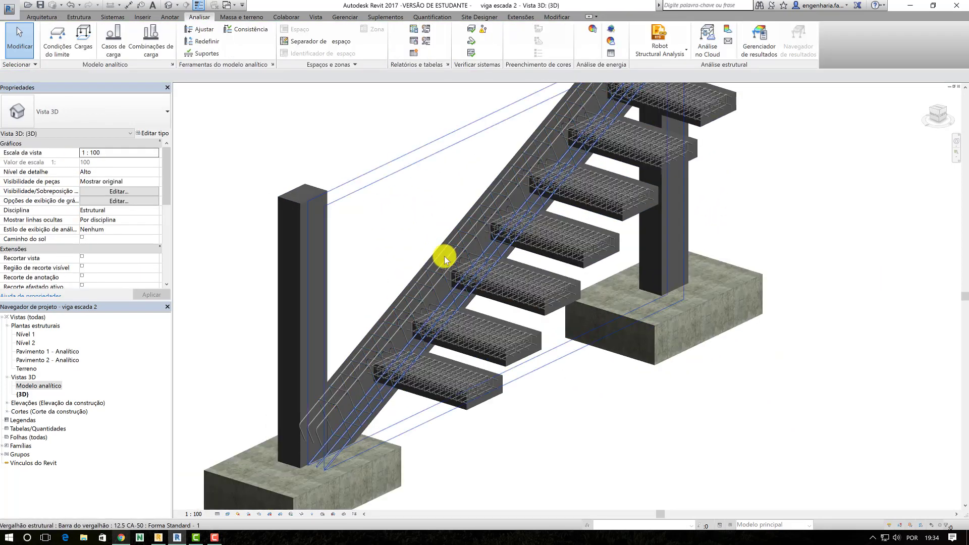
scroll(444, 256, up, 1)
scroll(386, 224, down, 1)
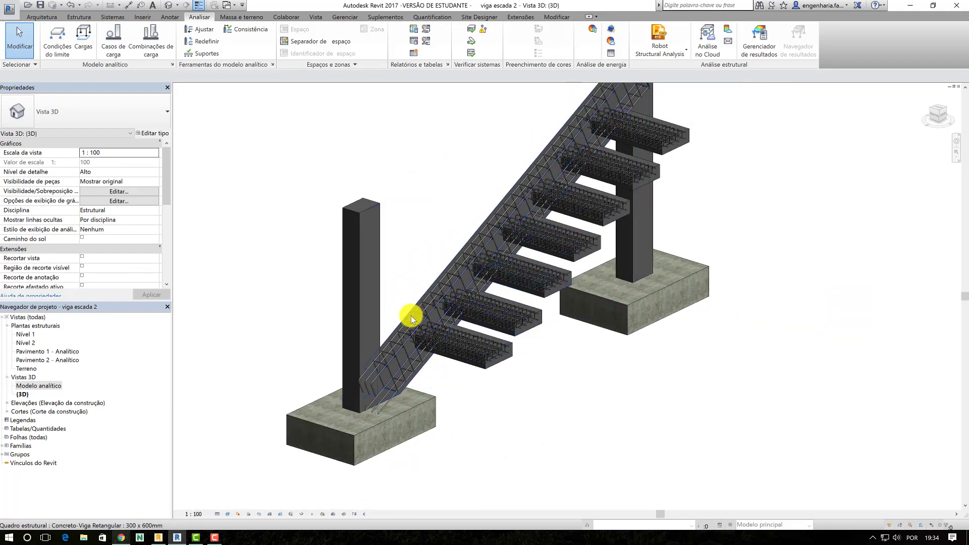
key(alt+Tab)
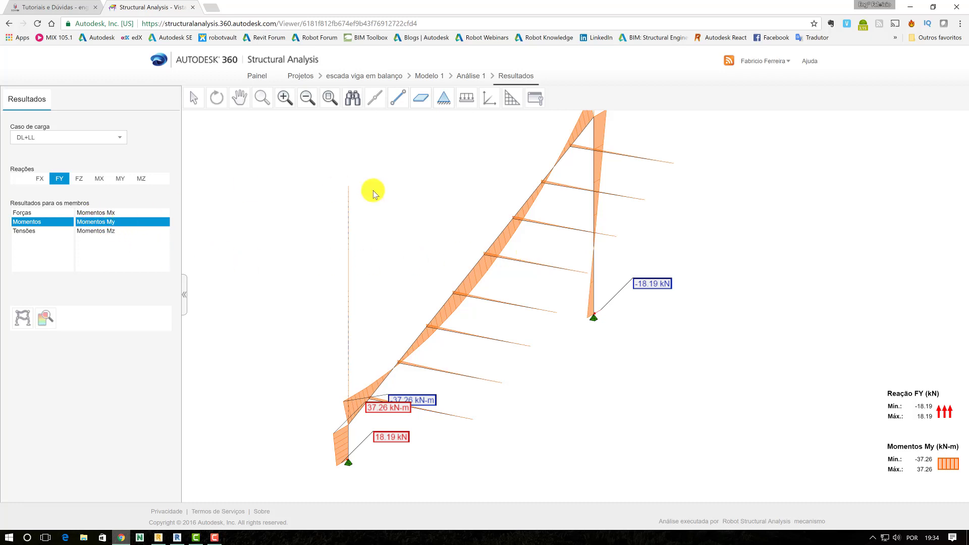
Cycle through the Momentos Mx, My and Mz diagrams.
click(109, 213)
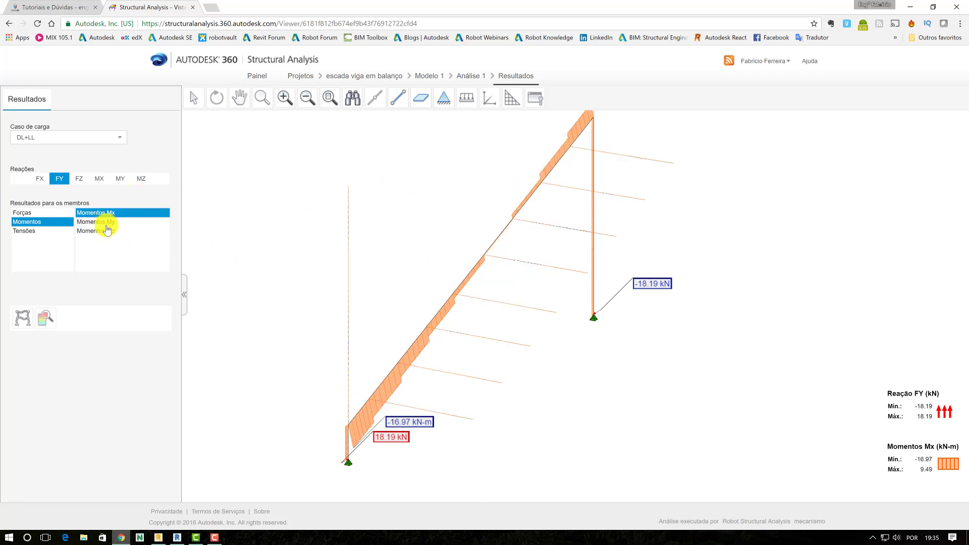
click(108, 223)
click(108, 213)
Show the deformed stair, sweeping Escala de deformação from maximum to minimum, then return to Revit.
click(22, 318)
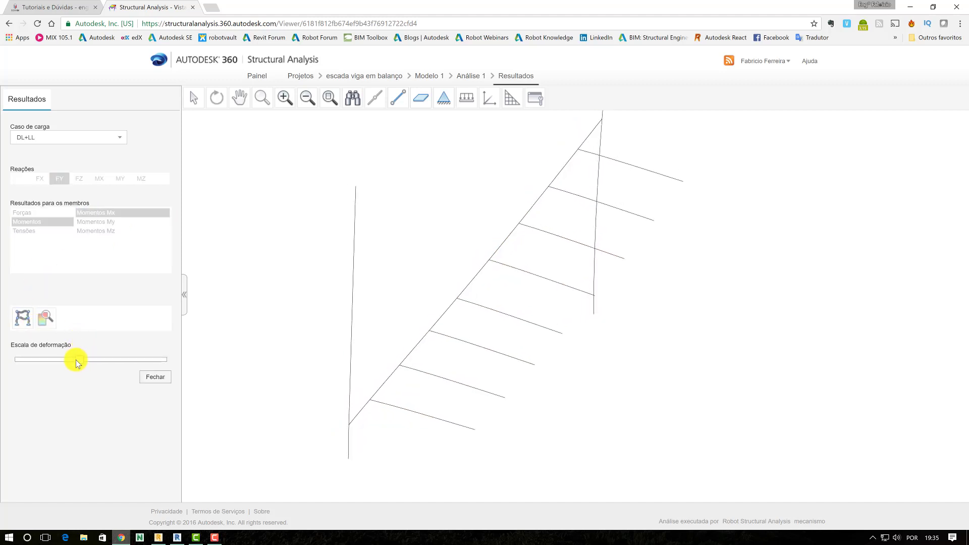
drag(17, 363, 123, 361)
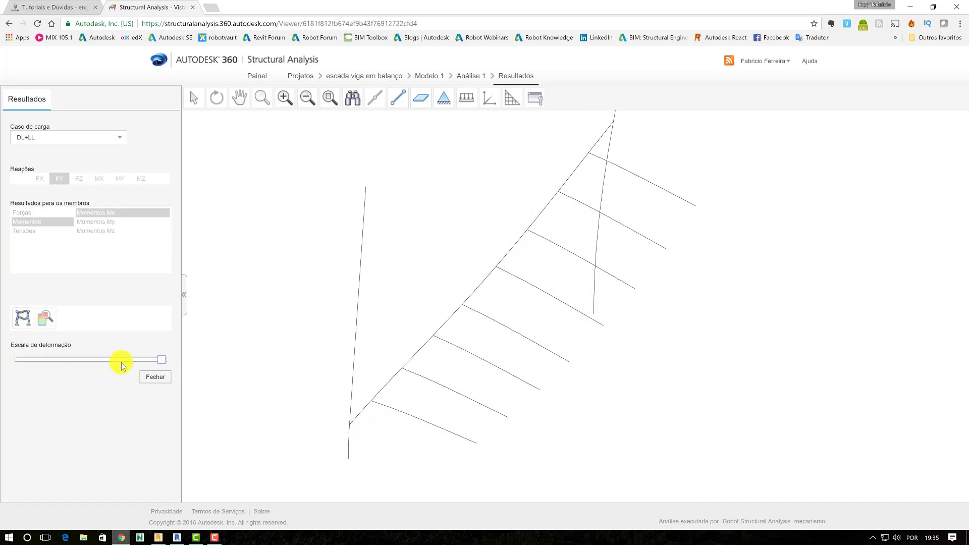
mouse_move(630, 238)
mouse_down()
mouse_move(638, 275)
mouse_move(565, 249)
mouse_up()
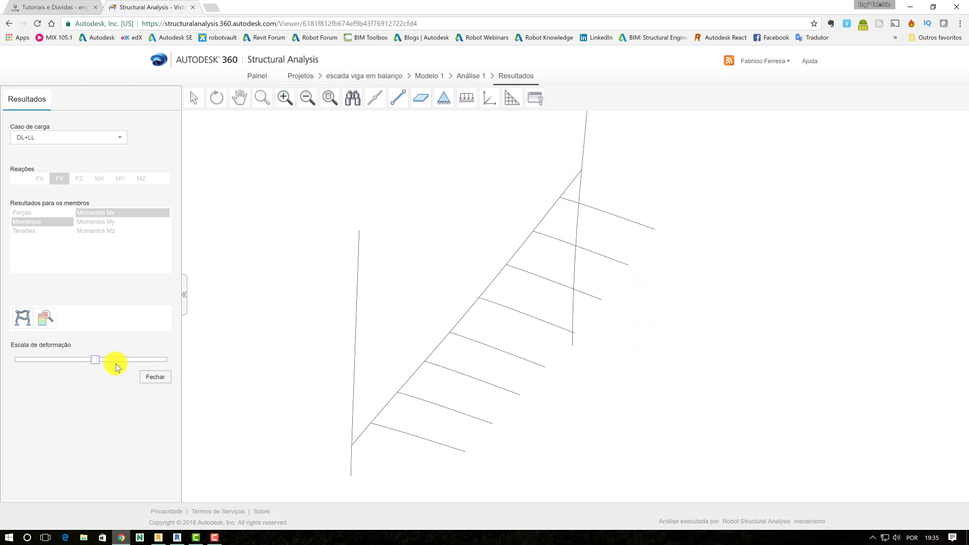
mouse_move(39, 359)
mouse_down()
mouse_move(166, 359)
mouse_move(15, 359)
mouse_move(155, 360)
mouse_up()
mouse_move(135, 393)
mouse_down()
mouse_move(52, 376)
mouse_move(193, 372)
mouse_move(5, 359)
mouse_move(74, 375)
mouse_move(191, 368)
mouse_move(8, 359)
mouse_move(100, 377)
mouse_move(39, 386)
mouse_move(178, 394)
mouse_move(28, 394)
mouse_move(167, 411)
mouse_move(17, 391)
mouse_up()
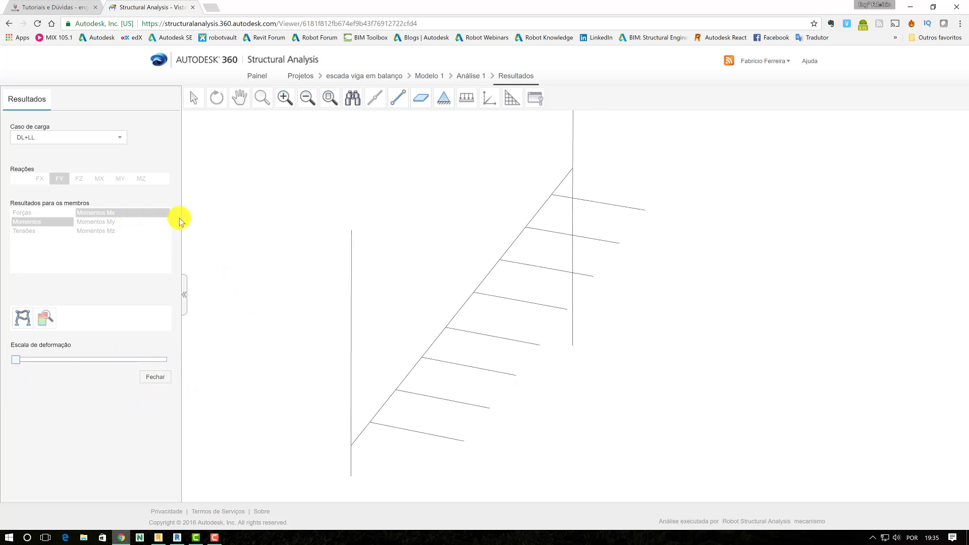
key(alt+Tab)
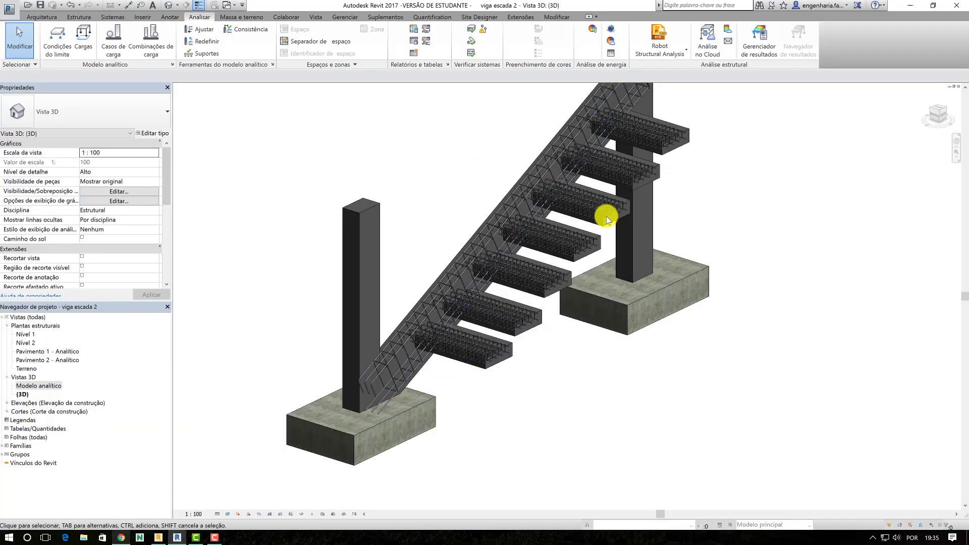
Orbit and zoom around the stair rebar, then switch to Robot Structural Analysis.
mouse_move(606, 216)
shift+middle_down()
mouse_move(476, 286)
mouse_move(493, 324)
mouse_move(600, 254)
shift+middle_up()
scroll(602, 254, up, 1)
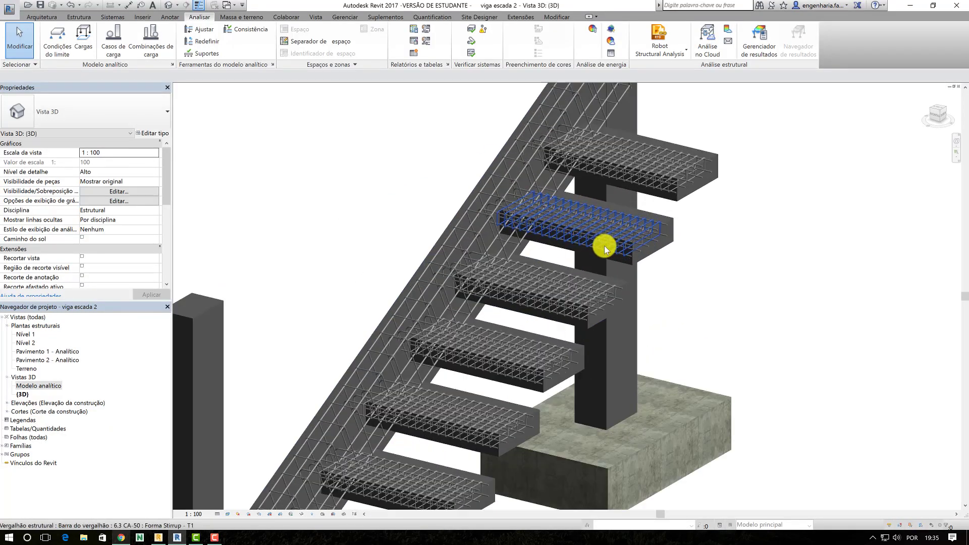
scroll(604, 246, down, 2)
scroll(601, 245, down, 1)
scroll(586, 258, down, 1)
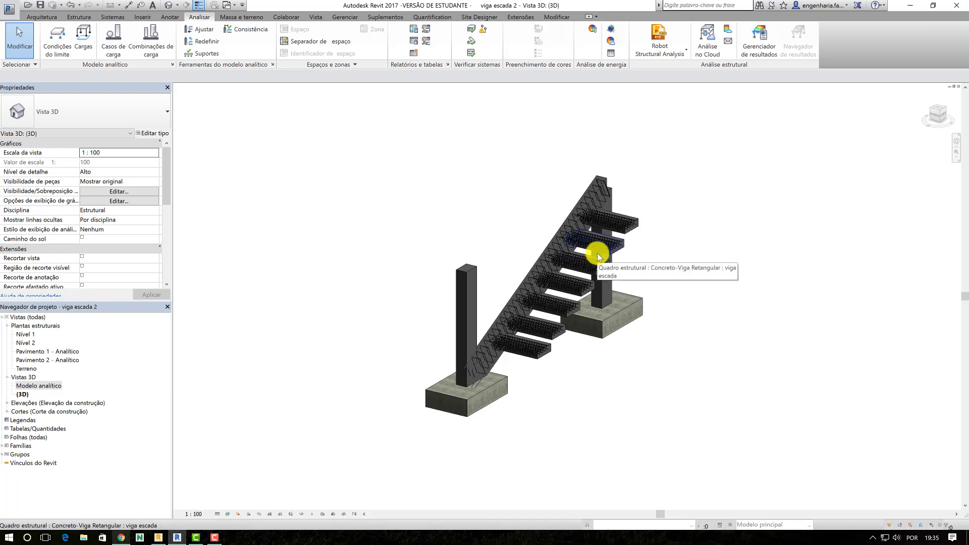
key(alt+Tab)
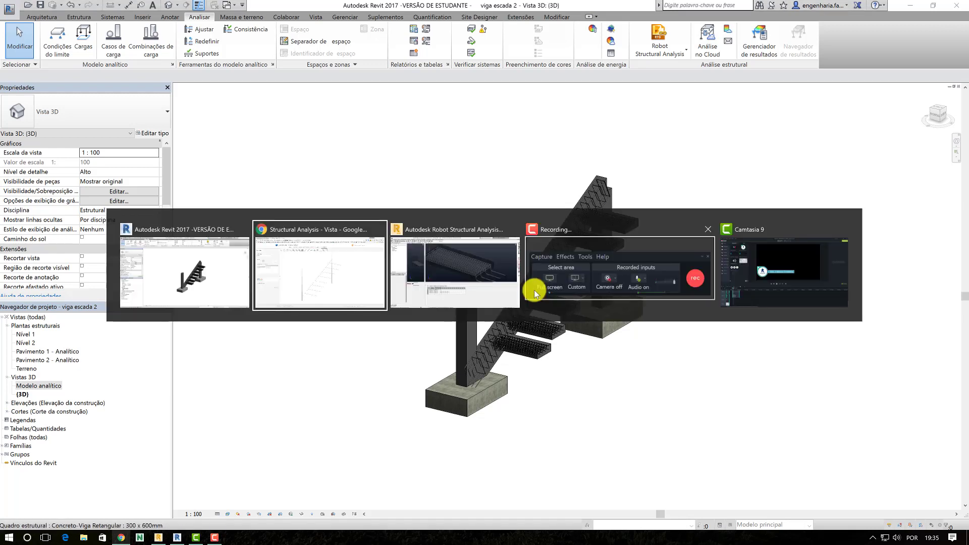
key(alt+Tab)
Pan the escada beam's 3D rebar cage and bar table in Robot, then return to Revit.
middle_drag(476, 218, 545, 250)
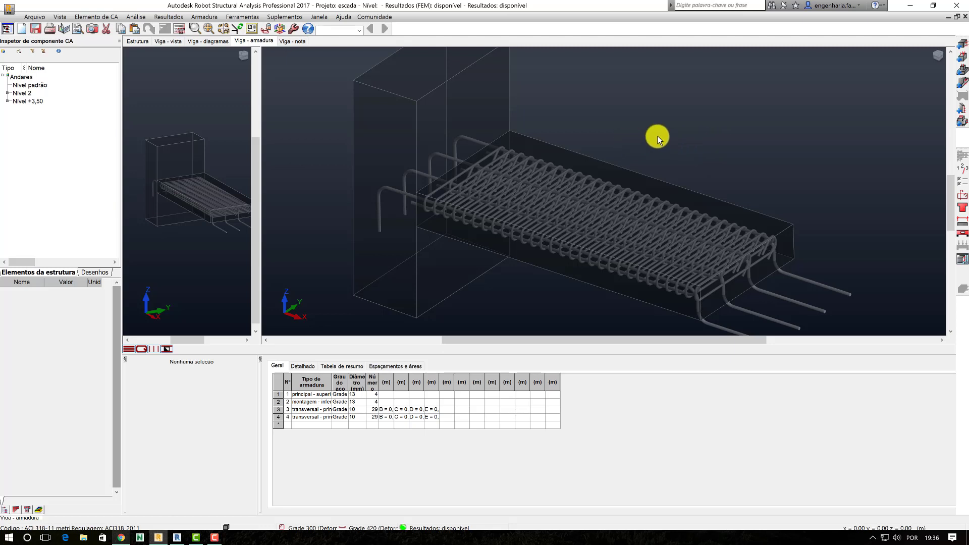
key(alt+Tab)
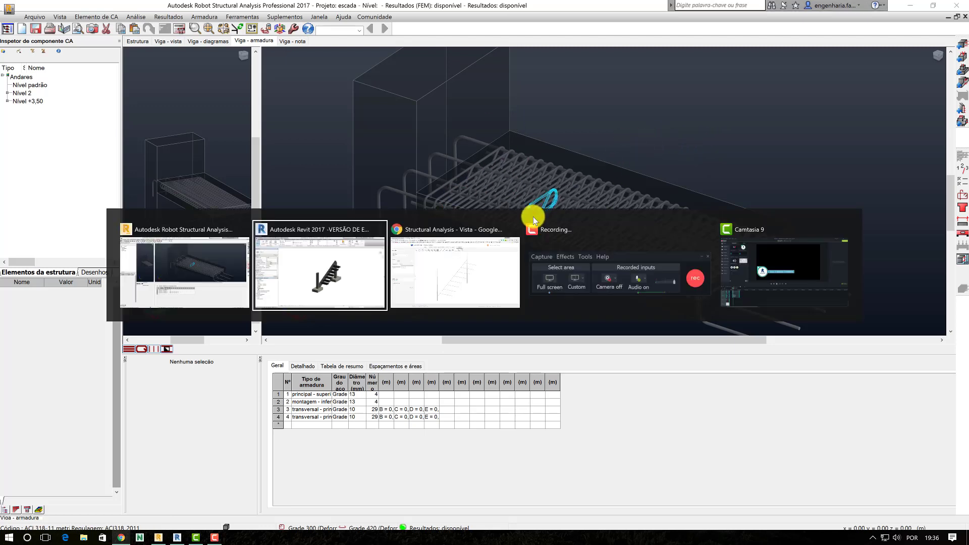
key(alt+Tab)
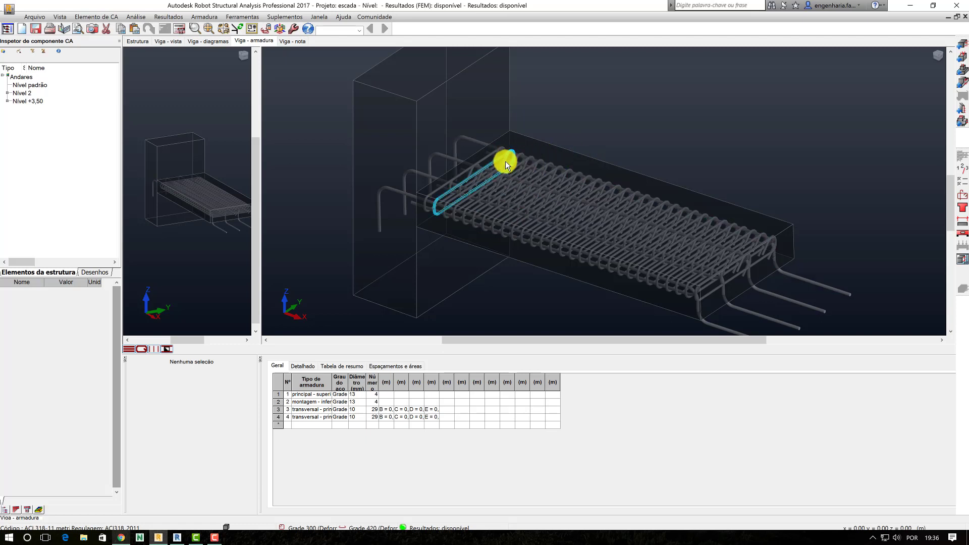
middle_drag(505, 161, 550, 177)
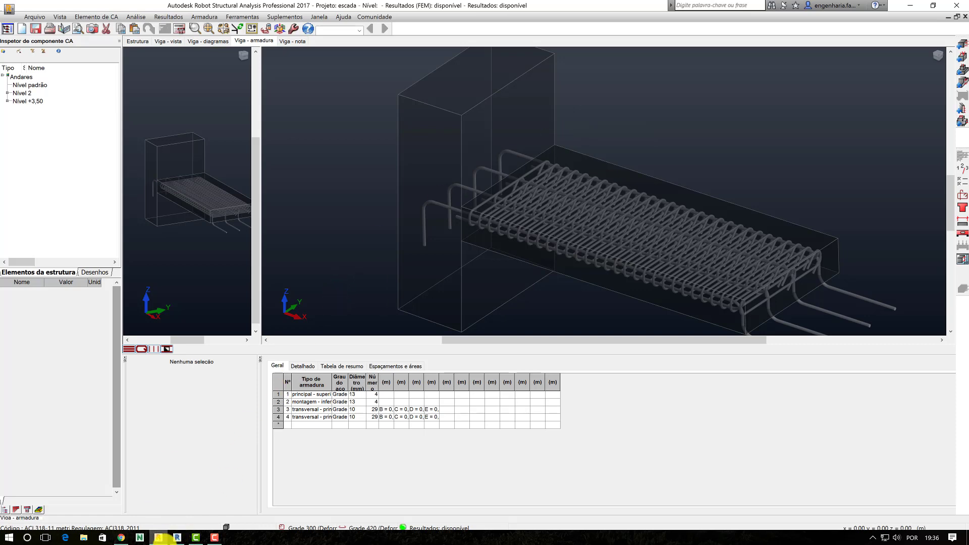
click(177, 538)
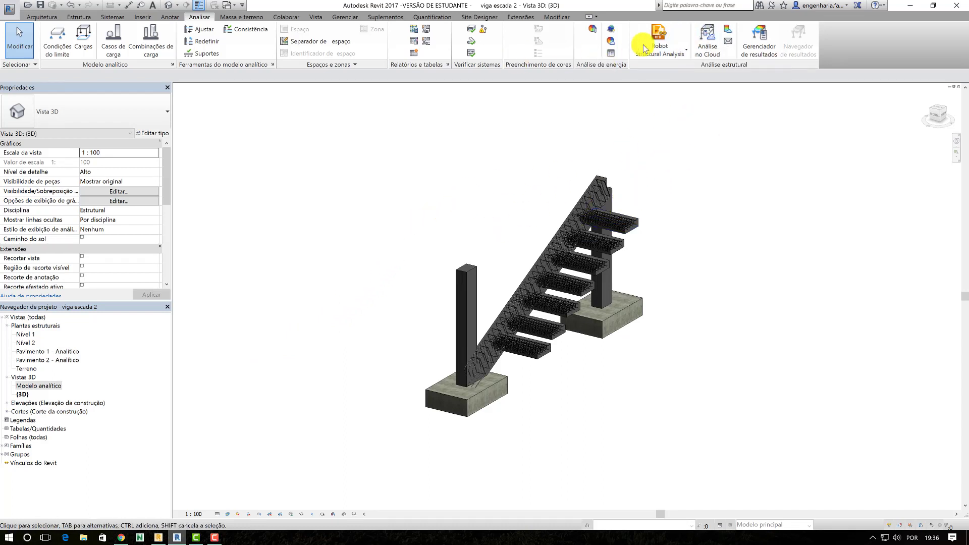
Switch to the Pátio Industrial EST01 - Vista 3D view via Switch Windows.
click(676, 41)
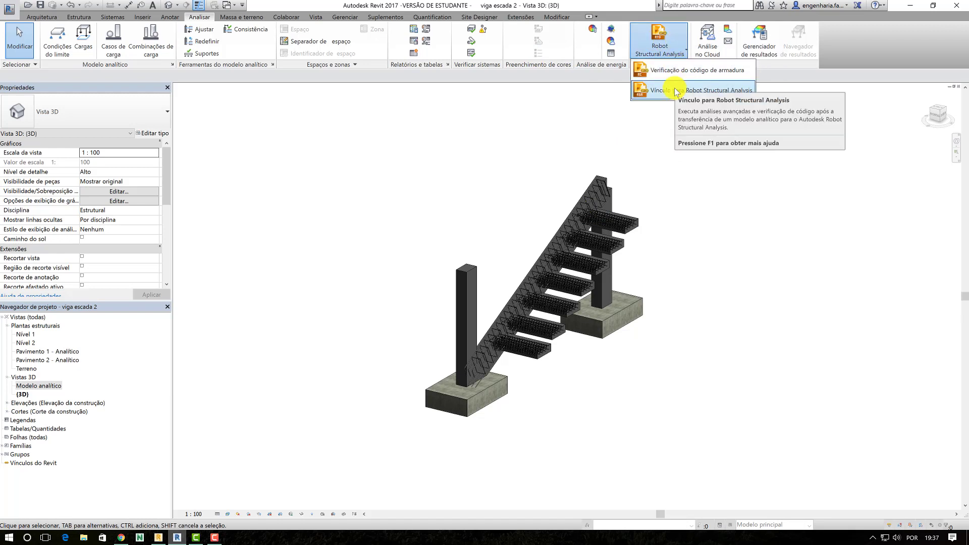
click(226, 6)
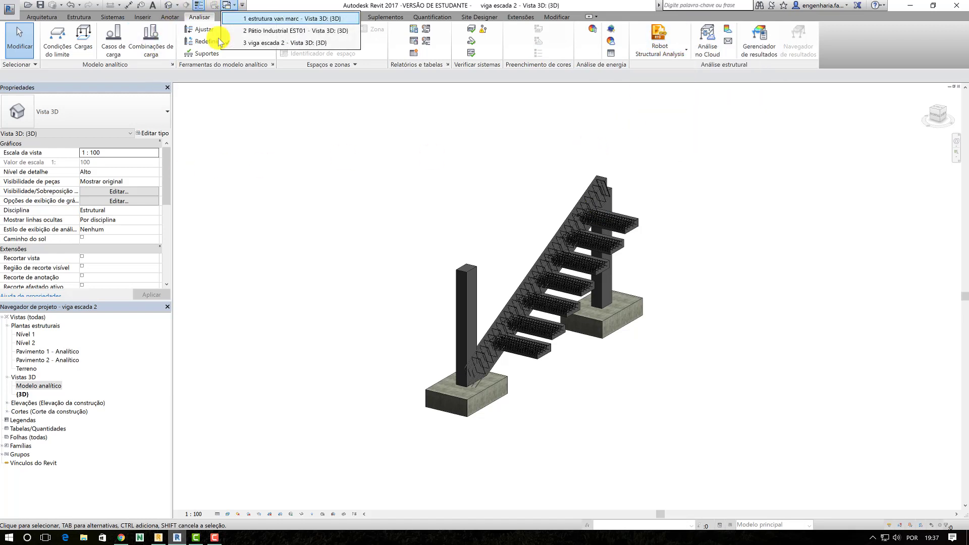
click(273, 35)
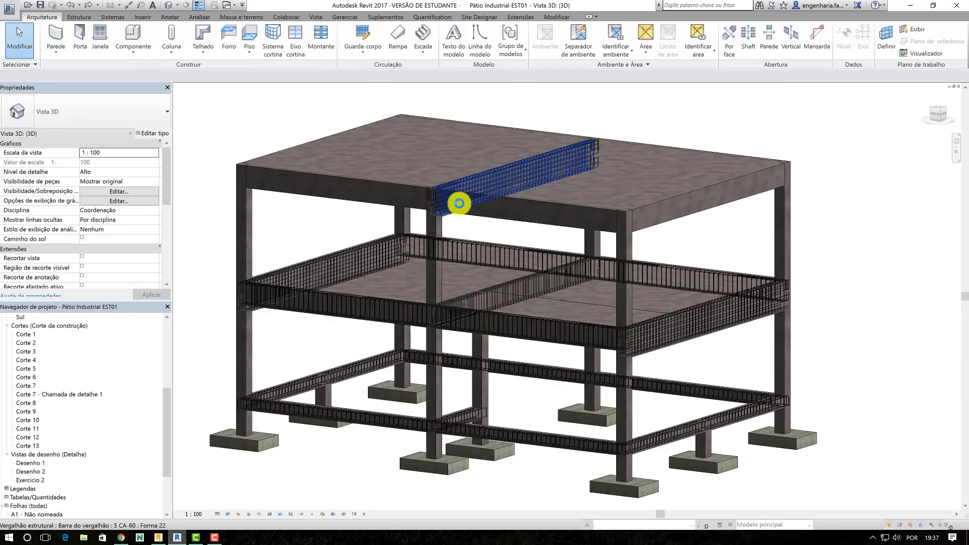
Orbit and zoom around the building to inspect the beam and slab reinforcement.
mouse_move(480, 277)
shift+middle_down()
mouse_move(526, 303)
mouse_move(493, 320)
shift+middle_up()
scroll(438, 307, up, 5)
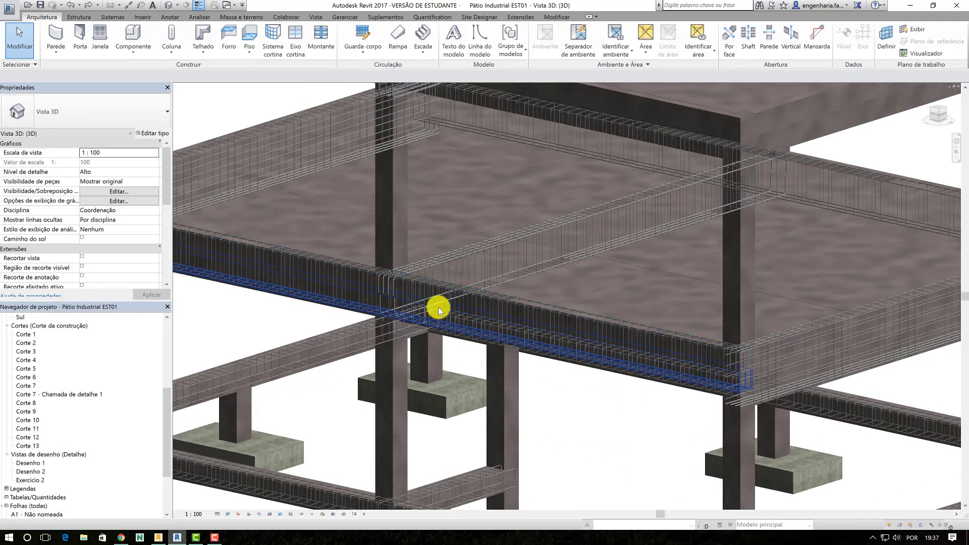
scroll(438, 307, down, 2)
scroll(446, 290, down, 3)
scroll(454, 295, down, 2)
mouse_move(454, 295)
shift+middle_down()
mouse_move(481, 336)
mouse_move(461, 320)
shift+middle_up()
scroll(461, 320, up, 5)
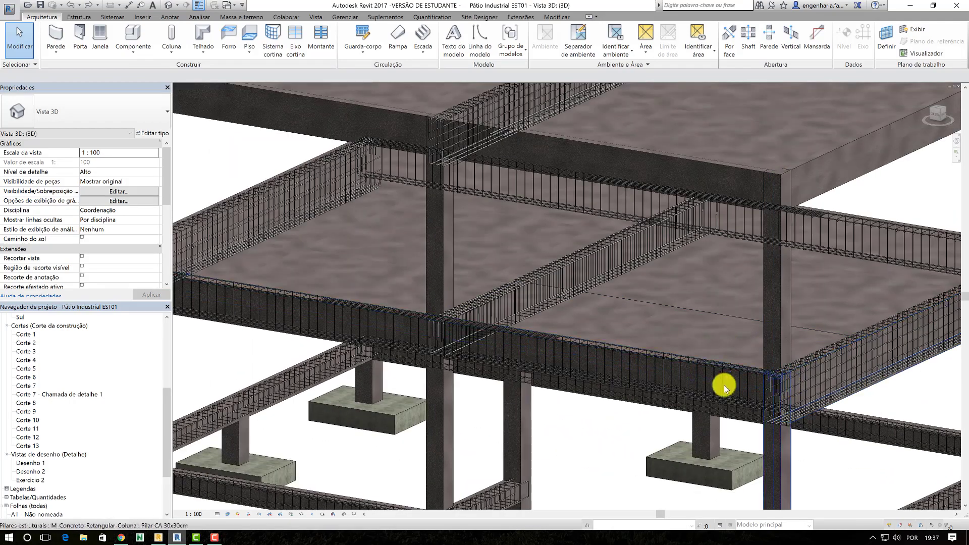
scroll(331, 240, down, 5)
mouse_move(331, 240)
shift+middle_down()
mouse_move(379, 216)
mouse_move(399, 274)
shift+middle_up()
scroll(458, 274, up, 3)
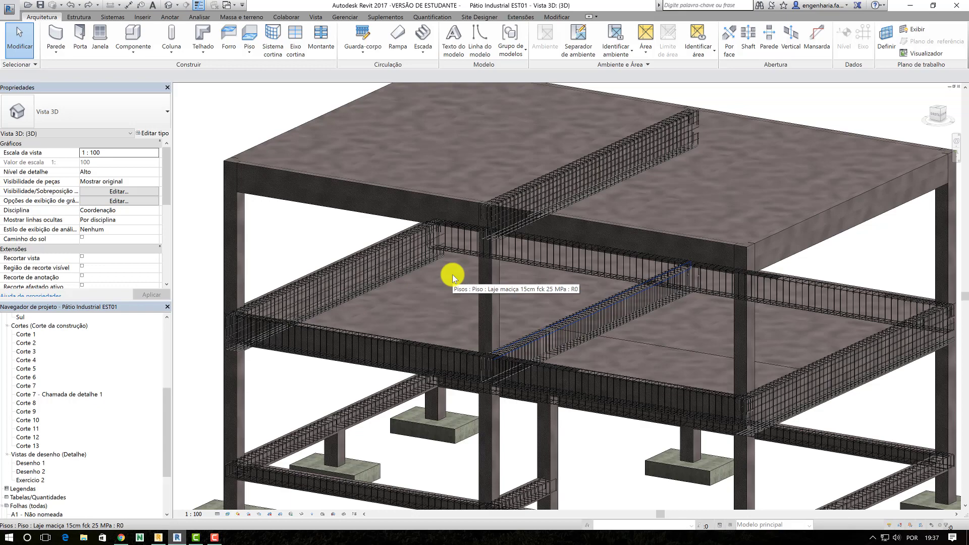
mouse_move(324, 253)
shift+middle_down()
mouse_move(340, 264)
mouse_move(325, 255)
shift+middle_up()
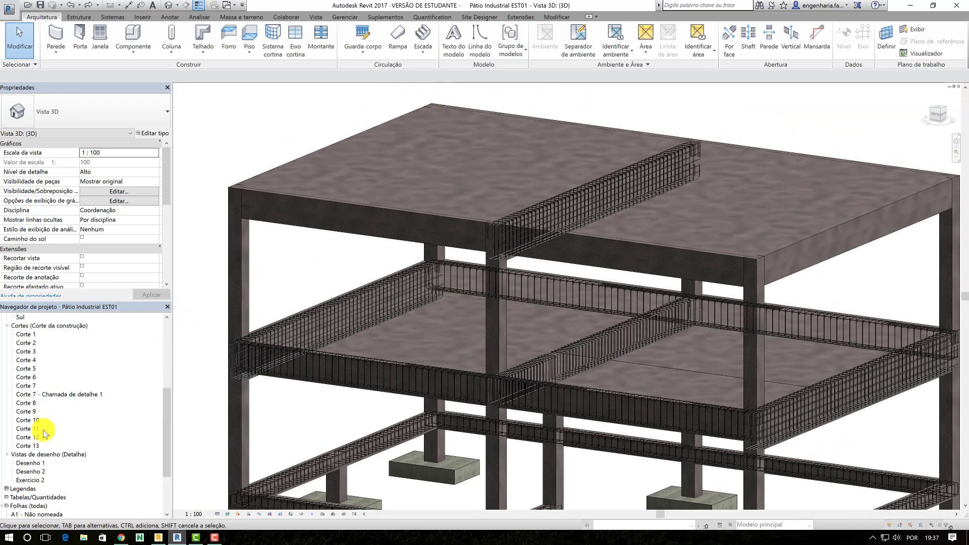
double_click(30, 463)
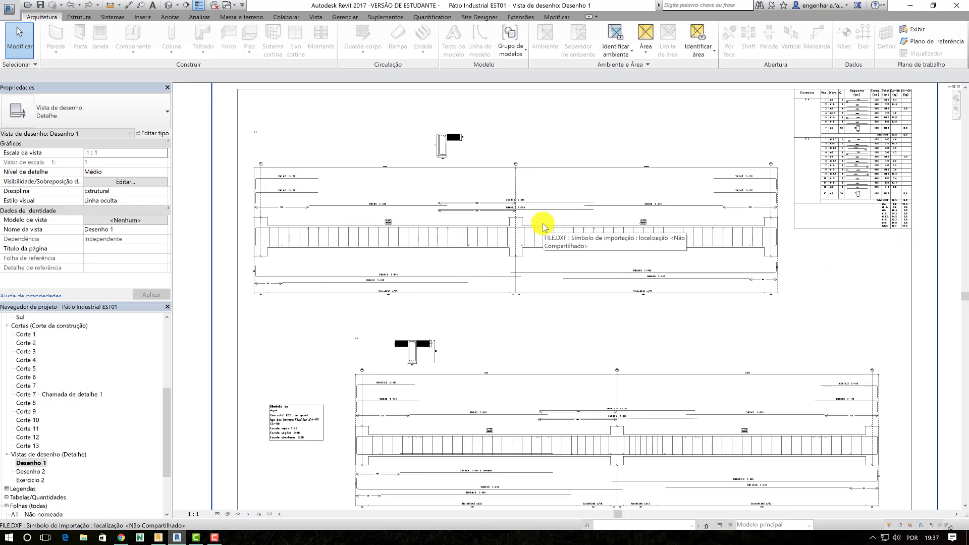
scroll(580, 172, up, 2)
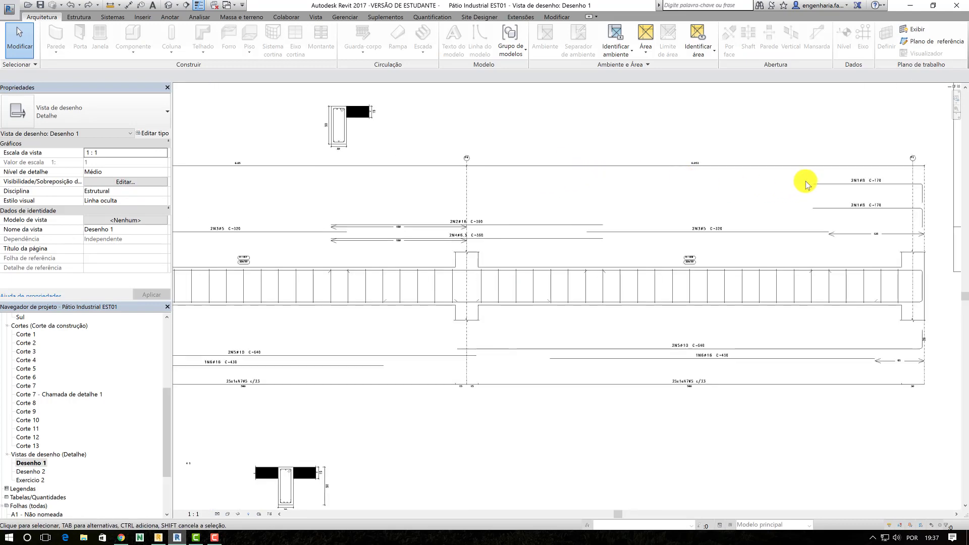
scroll(440, 256, down, 2)
scroll(713, 119, up, 2)
scroll(718, 125, up, 1)
scroll(716, 140, up, 1)
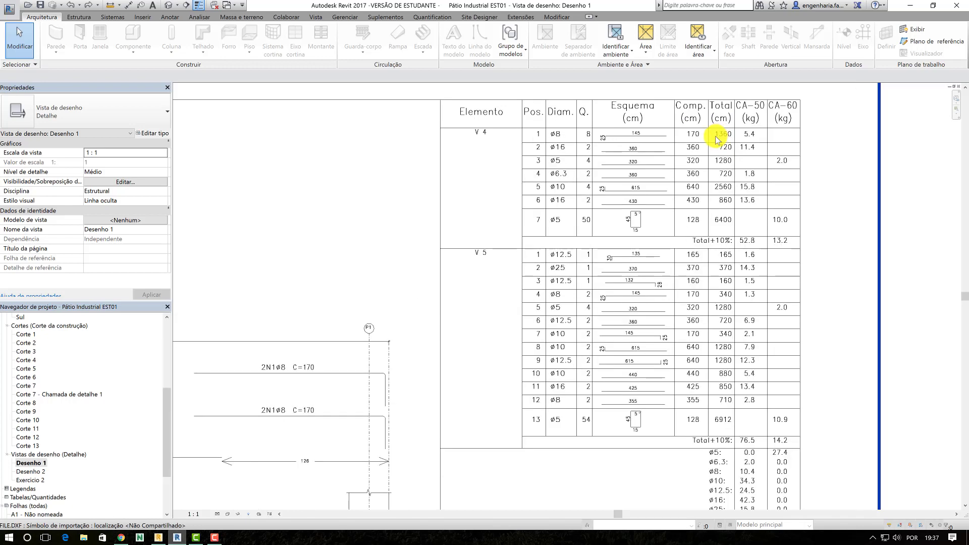
scroll(562, 169, down, 3)
scroll(638, 195, down, 2)
scroll(642, 184, up, 2)
scroll(694, 193, up, 2)
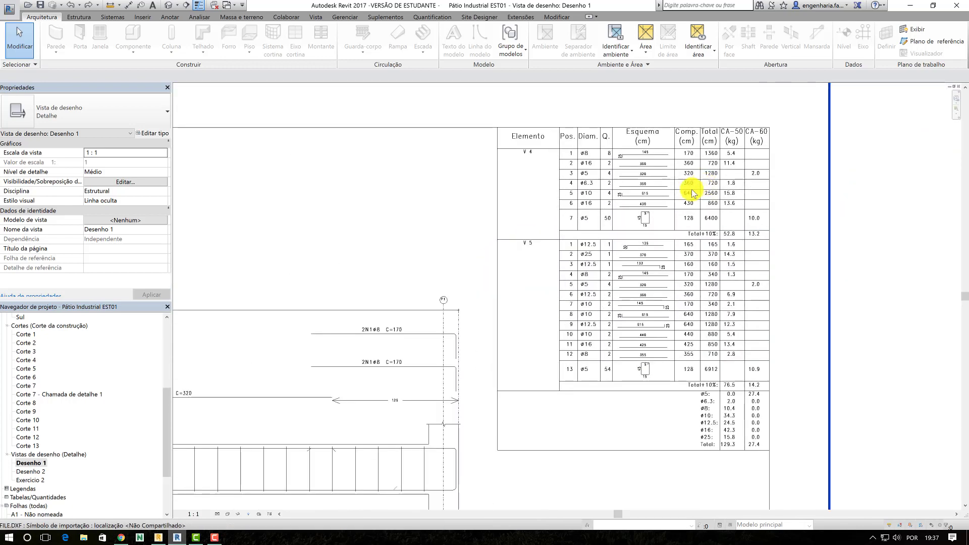
scroll(504, 222, down, 2)
scroll(705, 158, up, 2)
scroll(483, 267, up, 1)
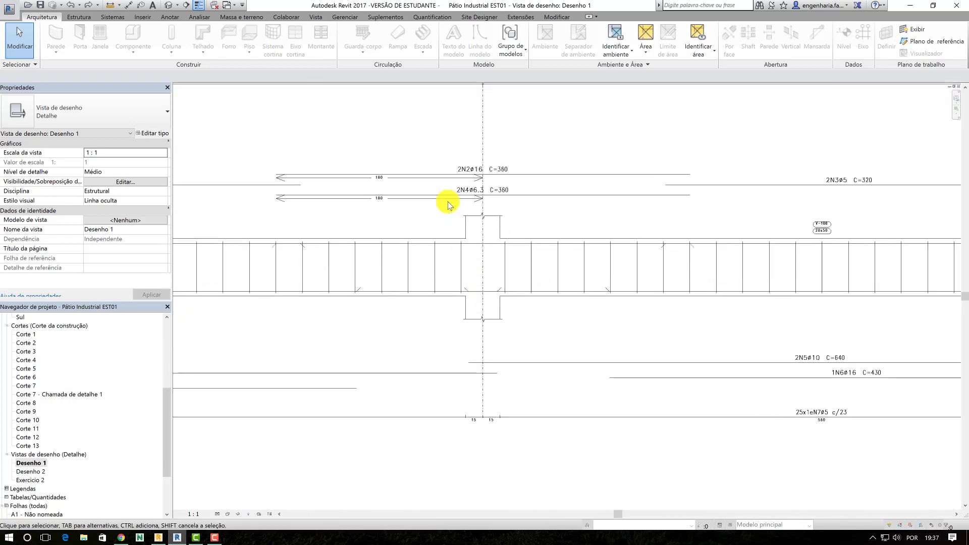
scroll(532, 188, down, 1)
scroll(534, 188, down, 1)
scroll(649, 237, down, 1)
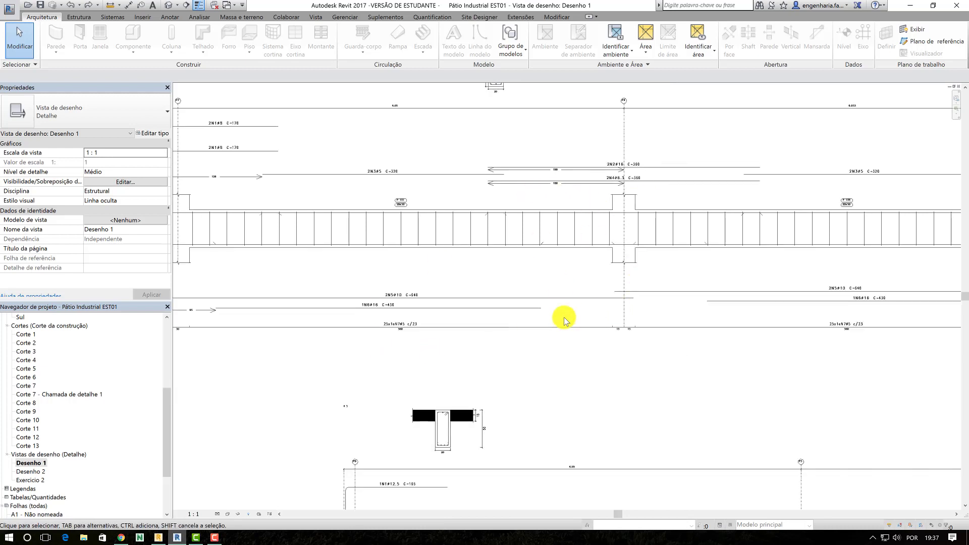
mouse_move(716, 376)
mouse_down()
mouse_move(358, 107)
mouse_move(353, 130)
mouse_up()
click(331, 359)
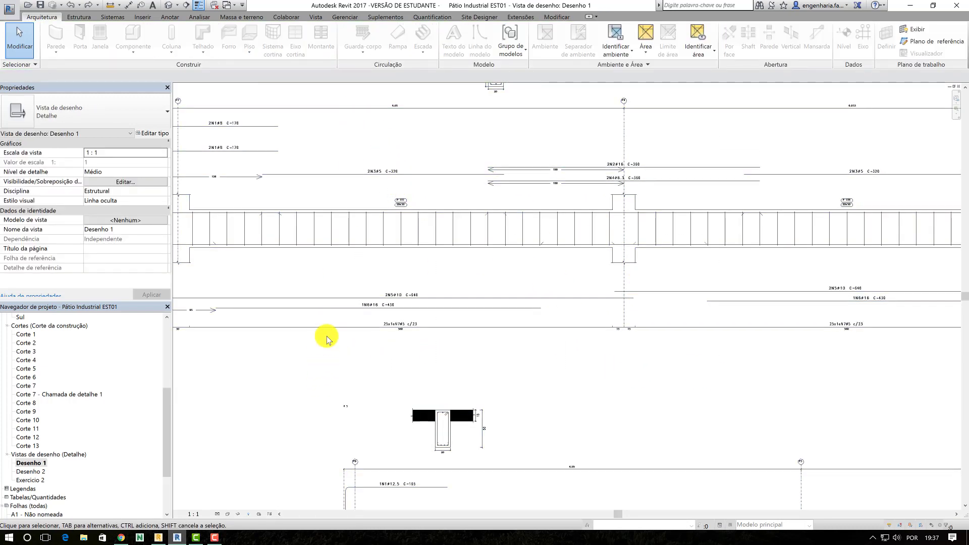
scroll(339, 380, down, 1)
scroll(485, 367, down, 1)
mouse_move(556, 331)
middle_down()
mouse_move(456, 269)
mouse_move(417, 182)
middle_up()
scroll(489, 186, down, 1)
scroll(501, 239, down, 1)
scroll(502, 238, down, 1)
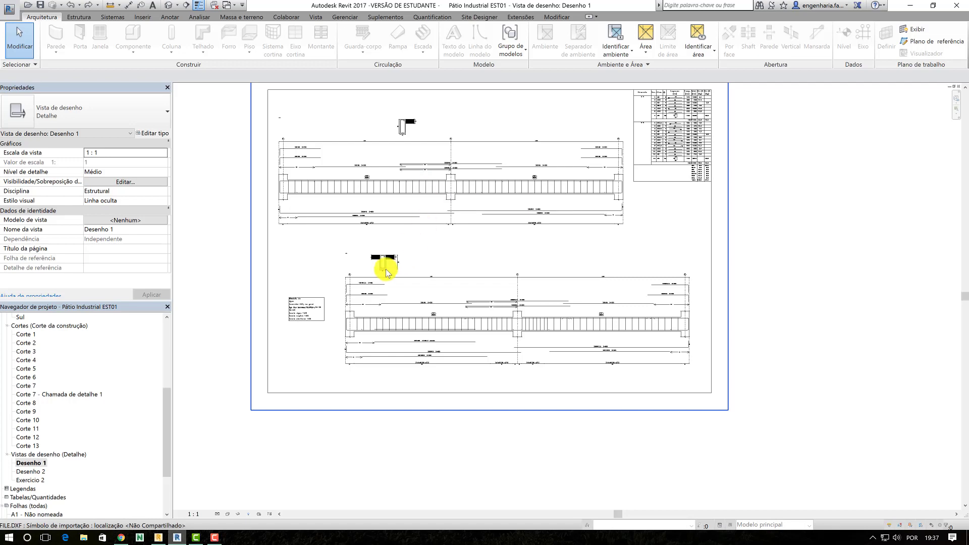
scroll(399, 268, up, 1)
scroll(412, 268, up, 1)
scroll(384, 268, down, 1)
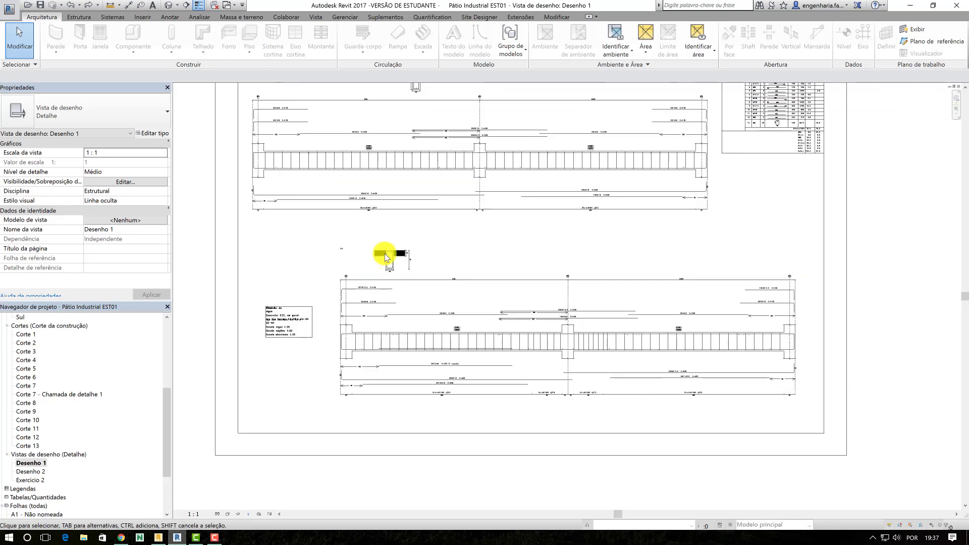
scroll(428, 237, down, 1)
scroll(428, 238, down, 1)
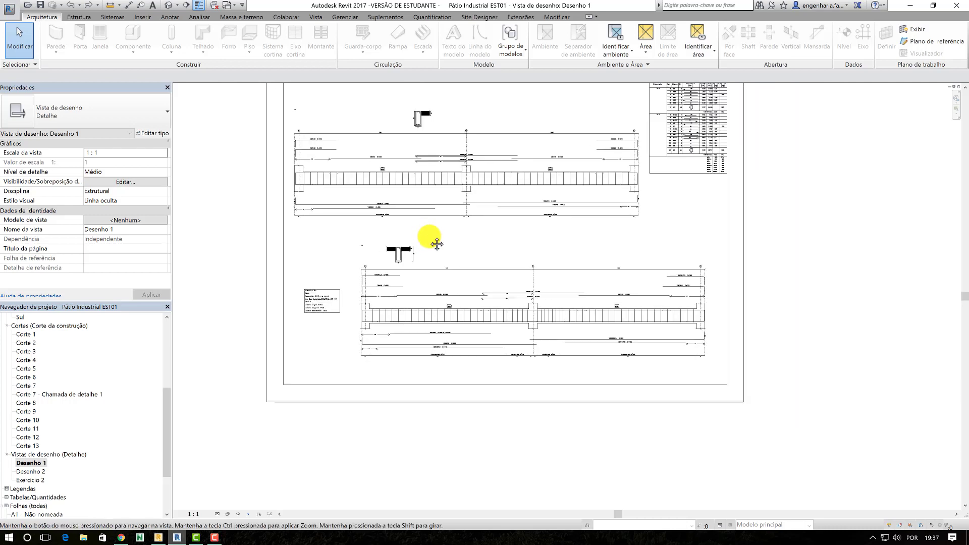
middle_drag(428, 239, 435, 309)
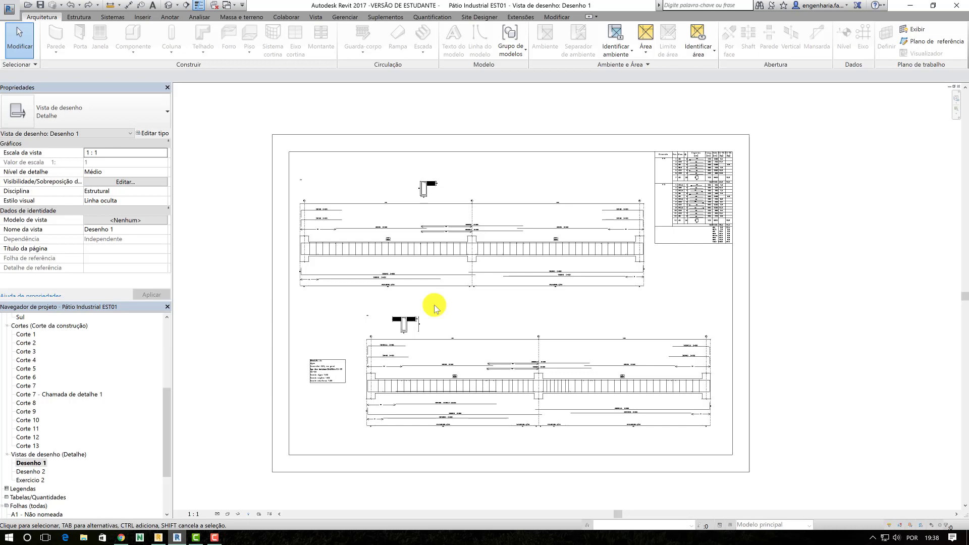
click(168, 8)
Zoom the 3D view and set the visual style to show coloured rebar.
scroll(515, 242, up, 2)
scroll(512, 275, up, 2)
scroll(519, 252, up, 4)
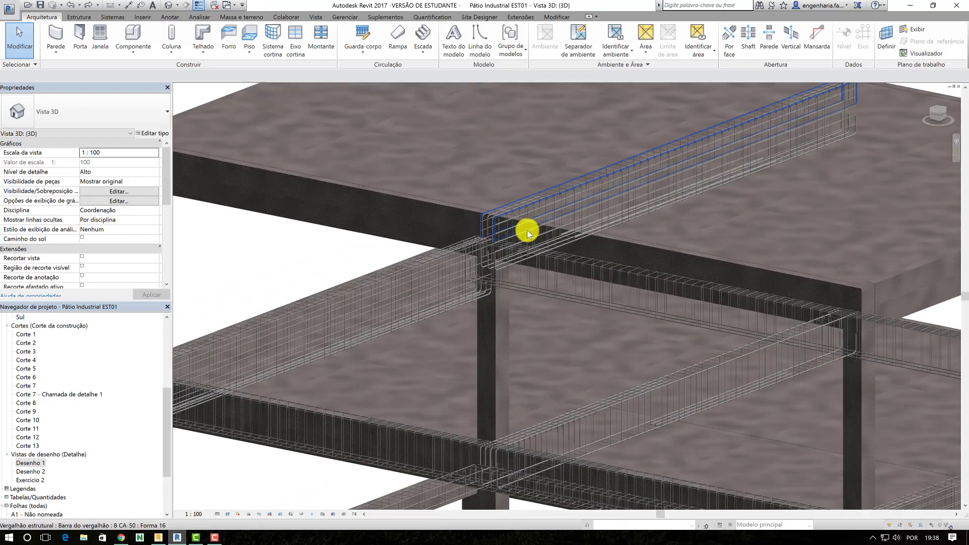
scroll(527, 230, up, 2)
scroll(527, 231, up, 1)
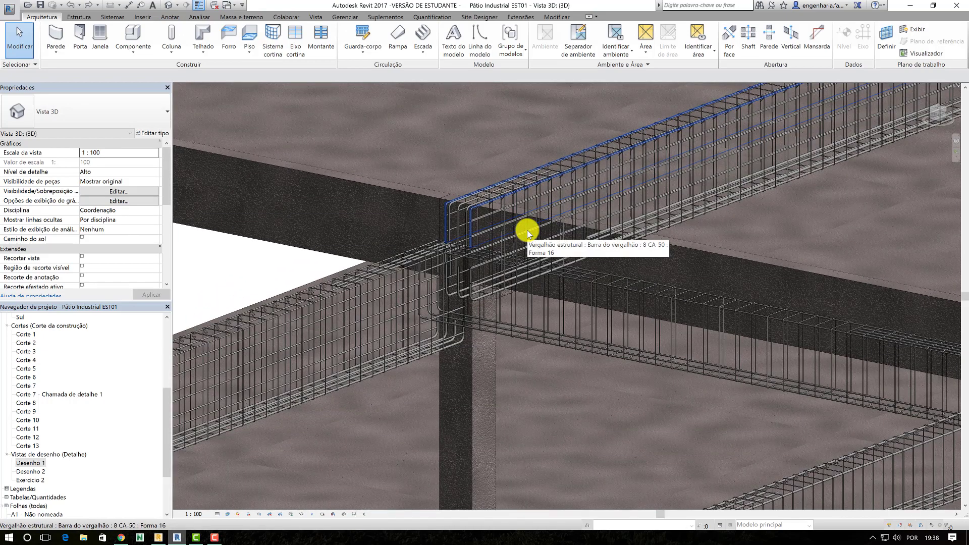
scroll(526, 230, up, 1)
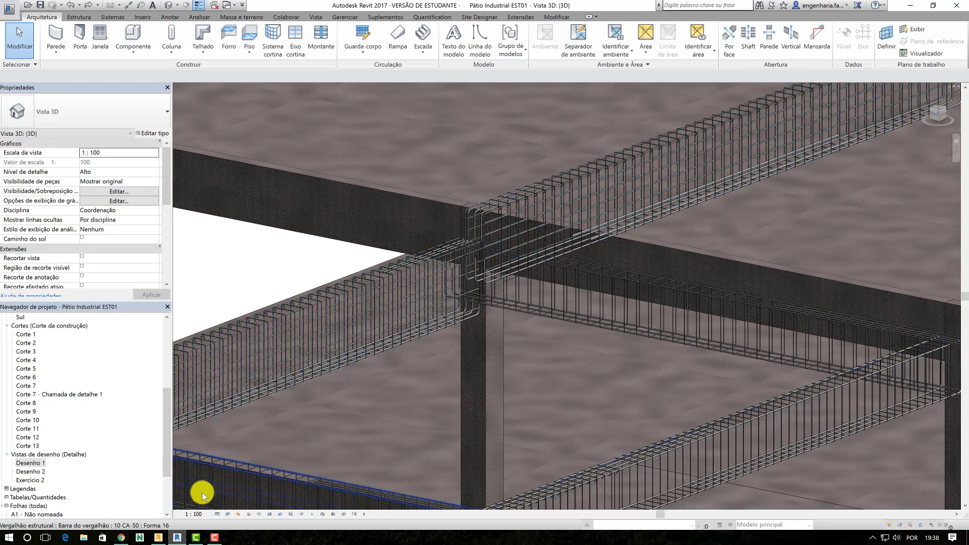
click(229, 516)
click(246, 489)
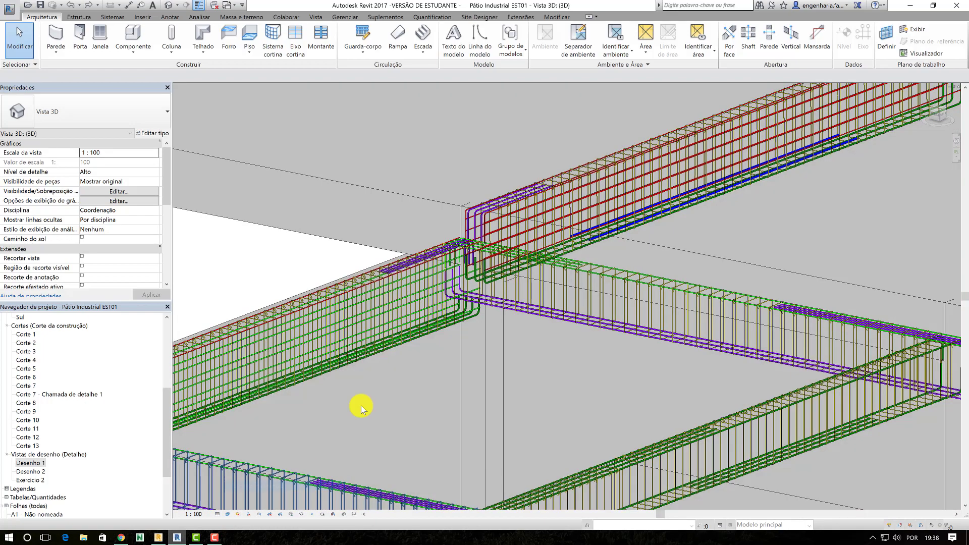
Orbit and zoom onto one beam's colour-coded rebar cage.
shift+middle_drag(535, 286, 493, 313)
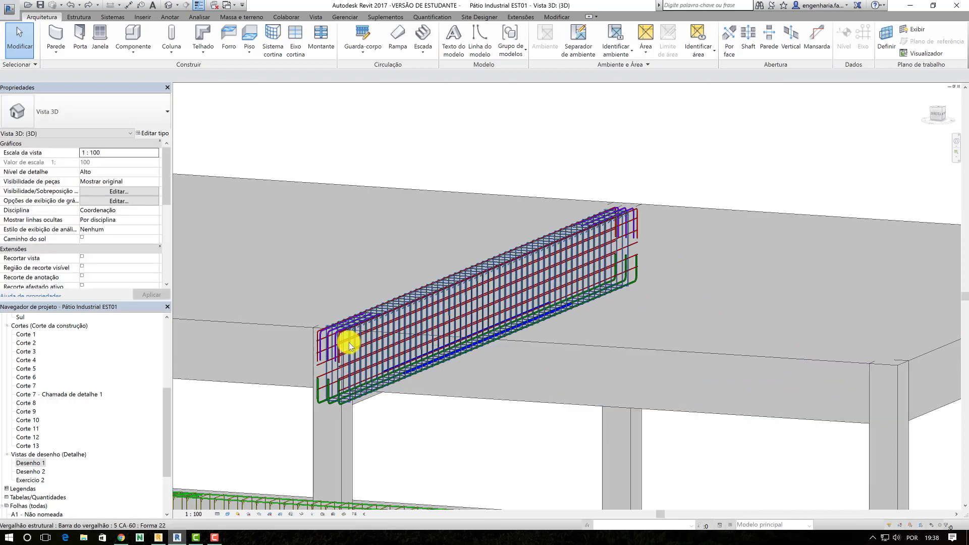
scroll(353, 356, up, 2)
scroll(348, 404, up, 1)
scroll(346, 411, up, 1)
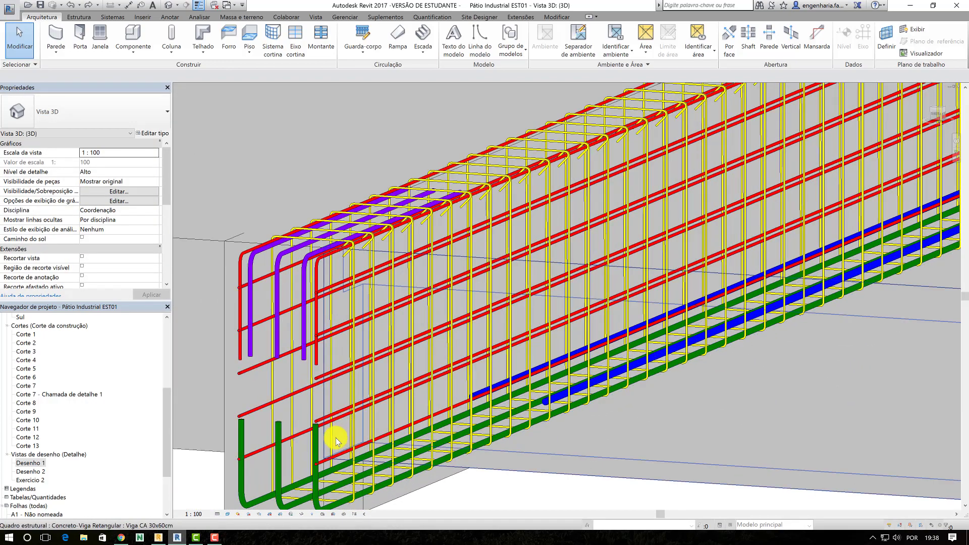
scroll(335, 438, up, 1)
middle_drag(353, 443, 386, 362)
scroll(331, 444, up, 1)
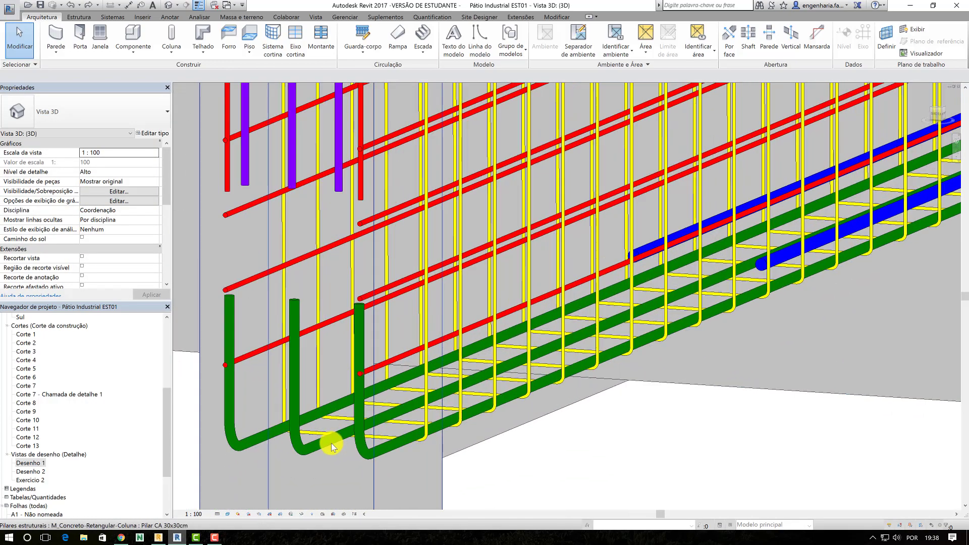
scroll(358, 426, down, 3)
scroll(377, 398, down, 1)
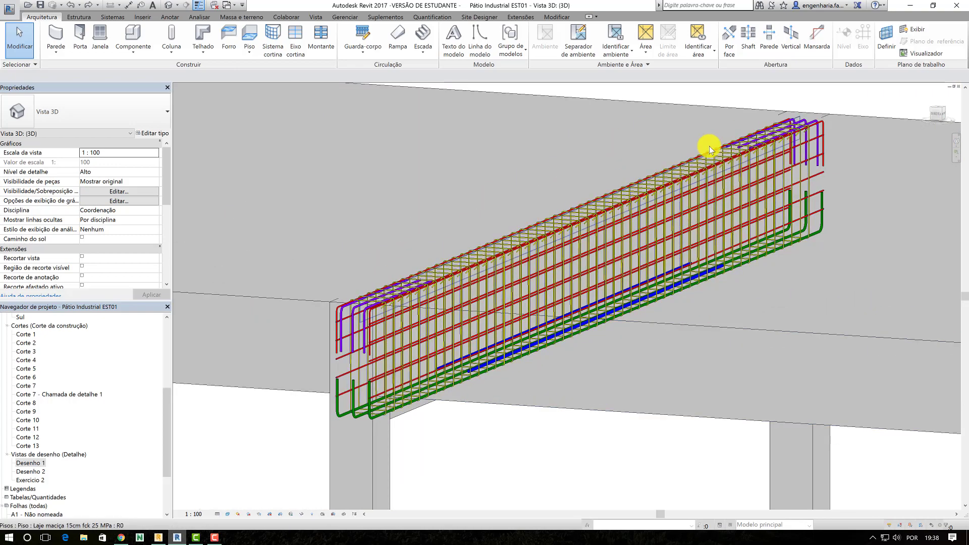
scroll(656, 182, up, 2)
scroll(616, 193, up, 2)
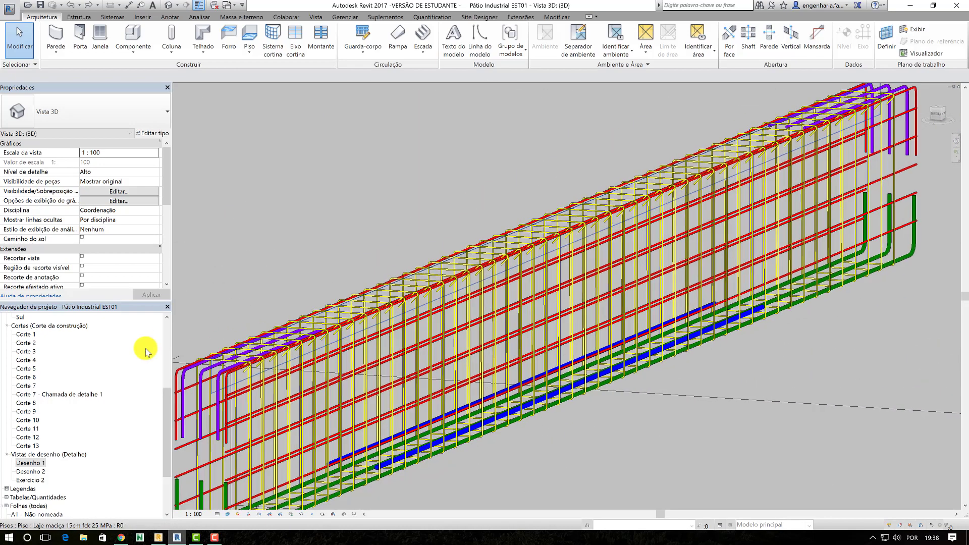
double_click(38, 470)
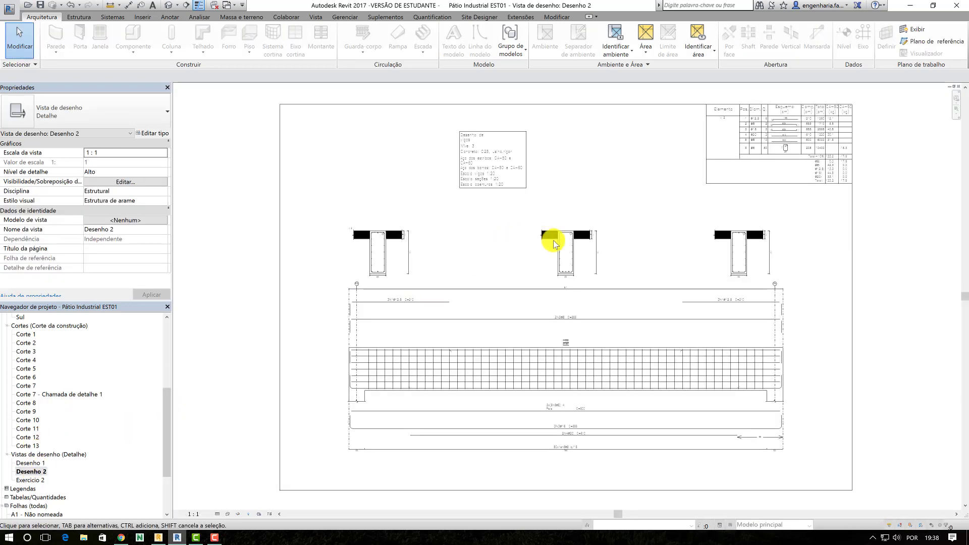
scroll(561, 309, down, 2)
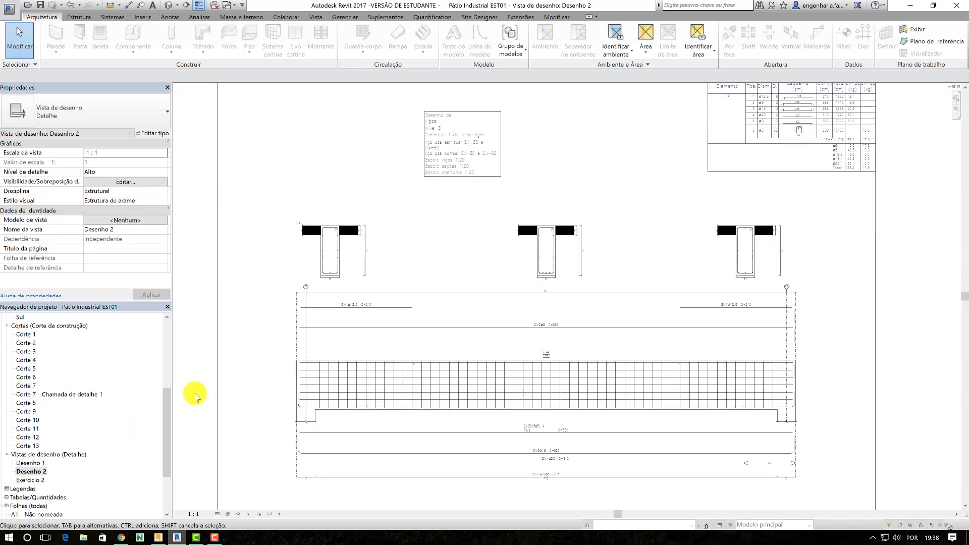
click(168, 5)
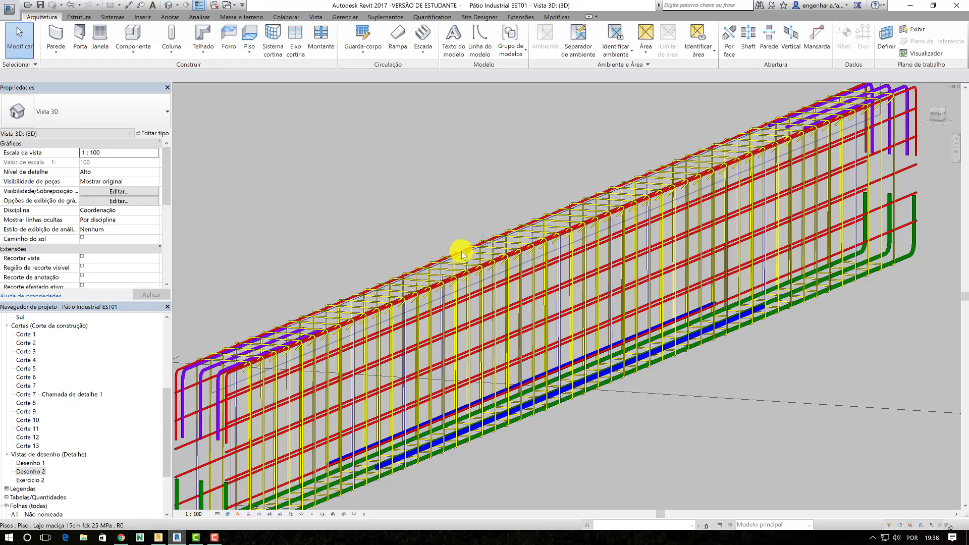
scroll(496, 247, down, 3)
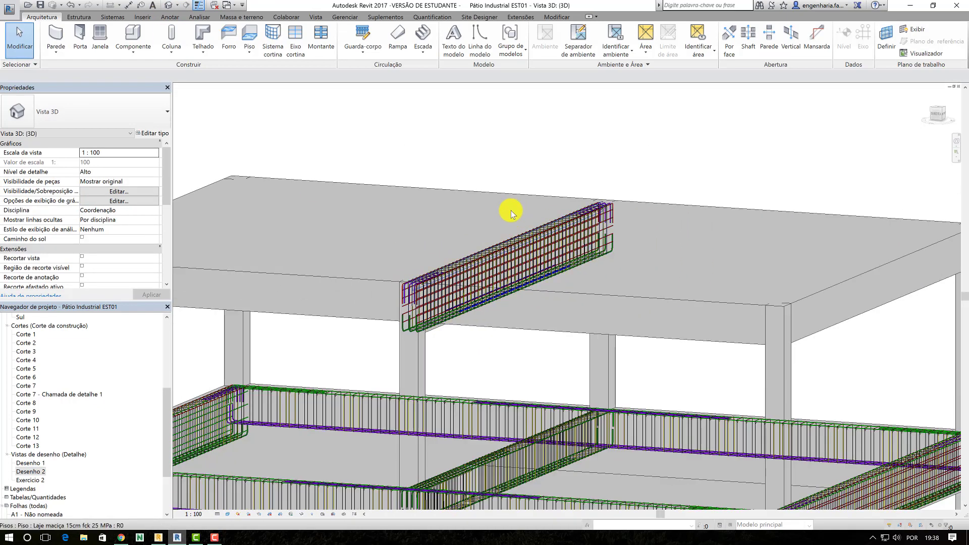
scroll(510, 210, down, 2)
scroll(552, 285, up, 1)
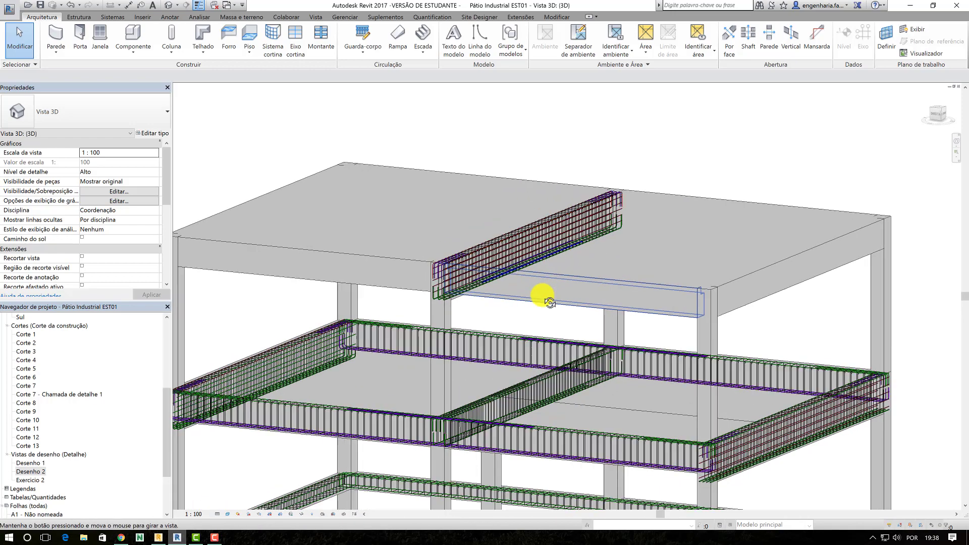
scroll(543, 288, up, 1)
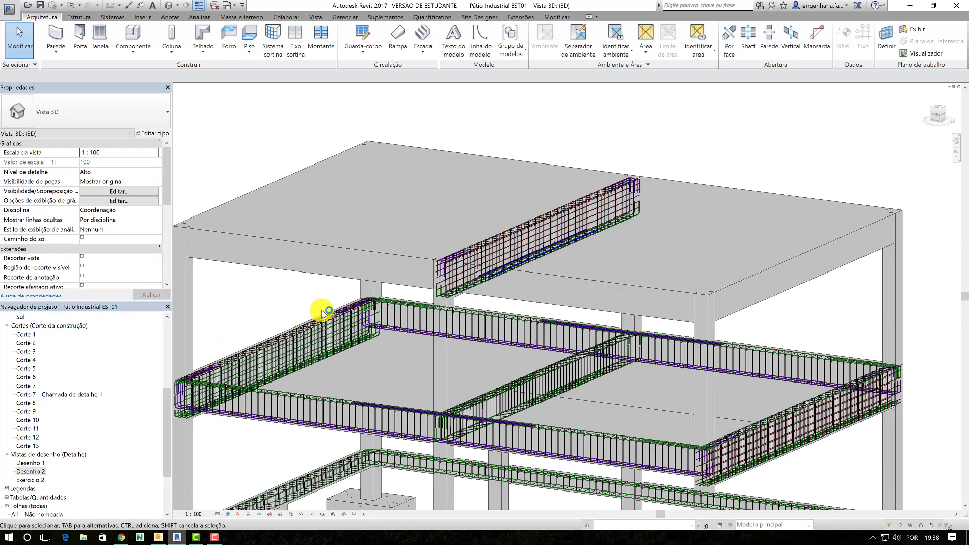
Open the Desenho 1 drafting view and window-select then clear the imported drawing.
double_click(31, 463)
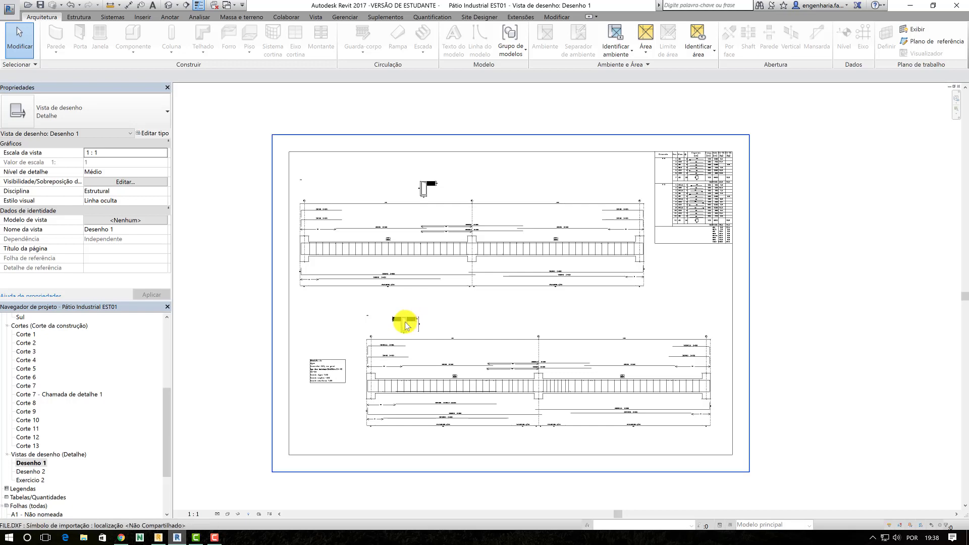
scroll(401, 328, up, 1)
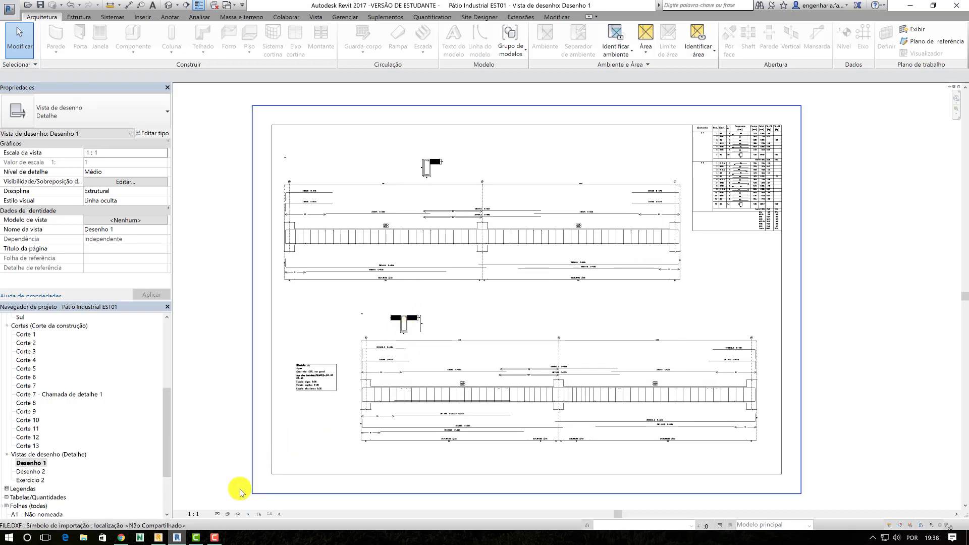
drag(236, 502, 842, 98)
key(Escape)
scroll(543, 250, up, 1)
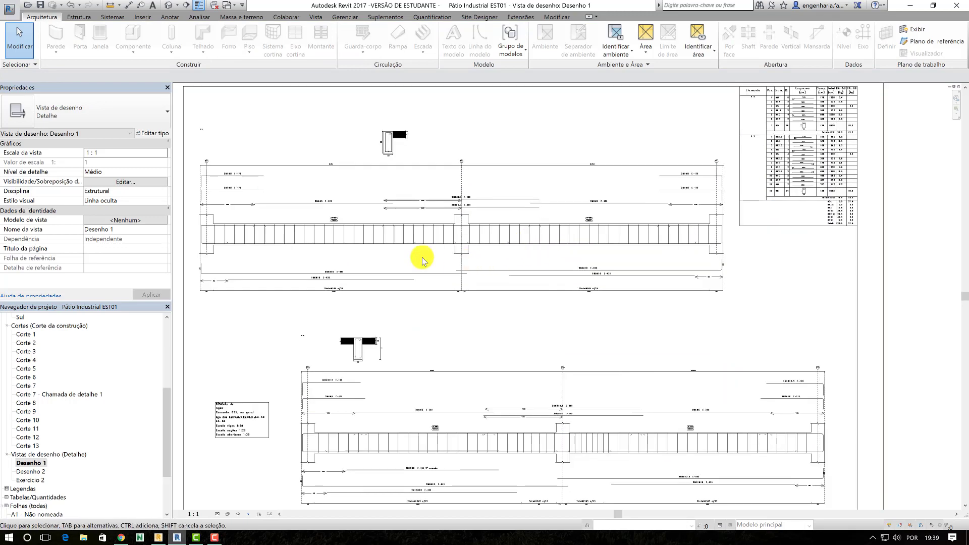
middle_drag(424, 259, 447, 255)
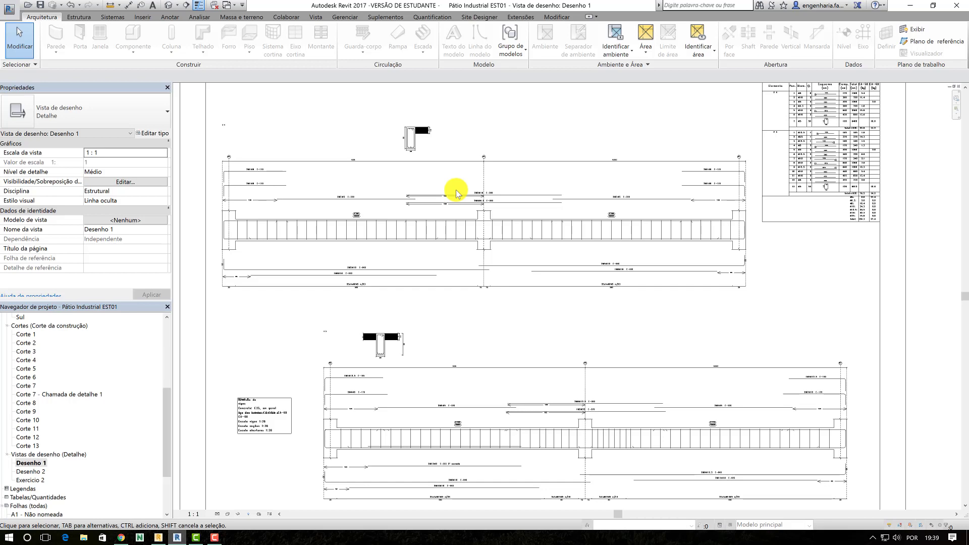
Zoom and pan across the beam rebar details of the imported drawing.
scroll(457, 192, up, 2)
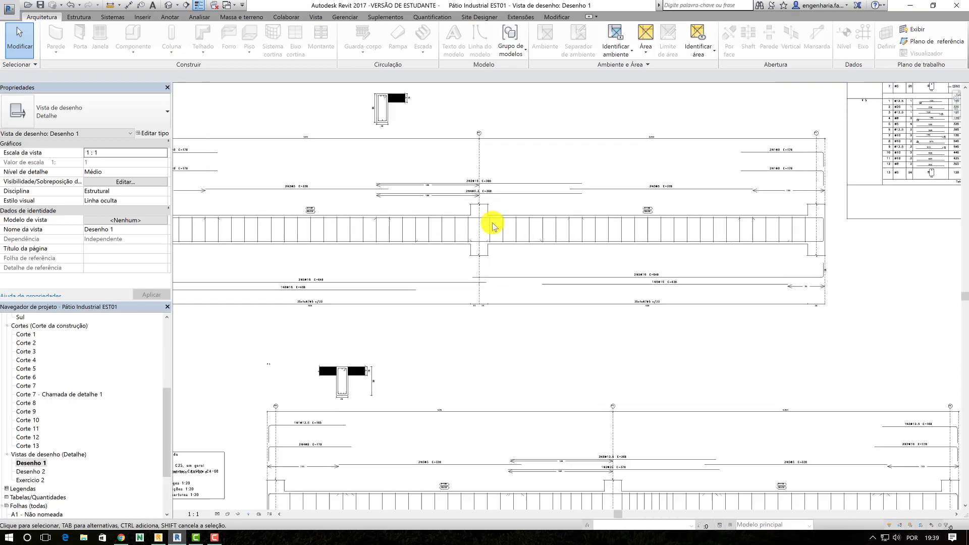
scroll(493, 221, up, 2)
scroll(461, 168, up, 2)
scroll(500, 165, down, 3)
scroll(507, 158, down, 2)
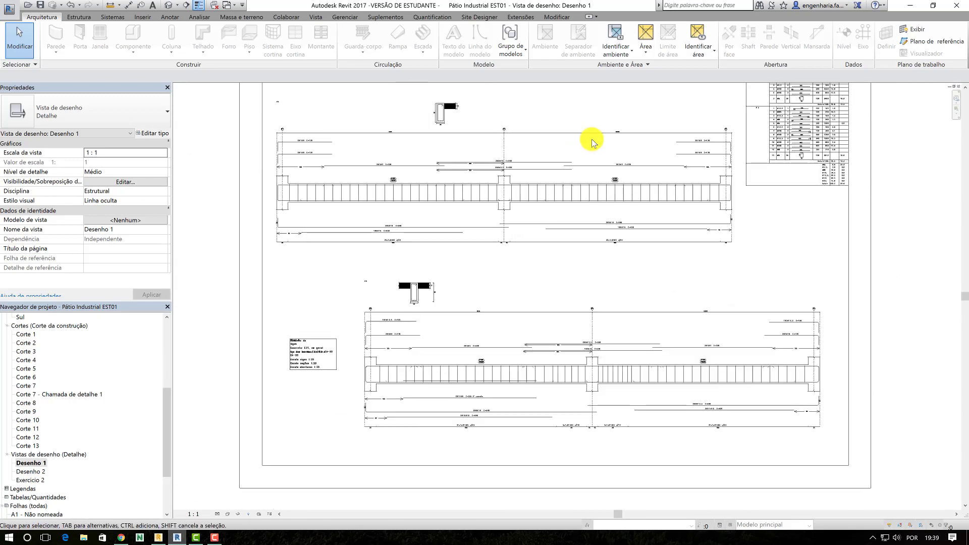
middle_drag(572, 158, 567, 191)
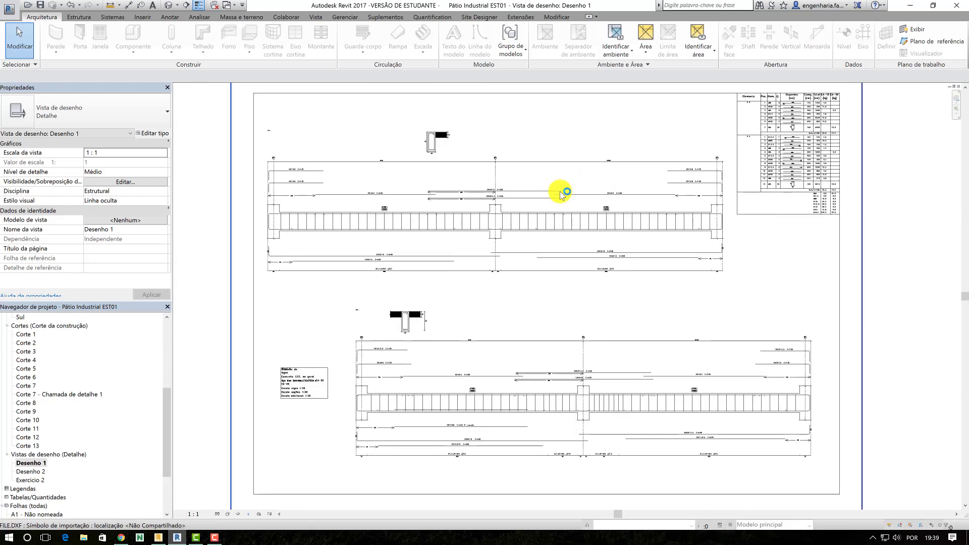
scroll(562, 190, down, 2)
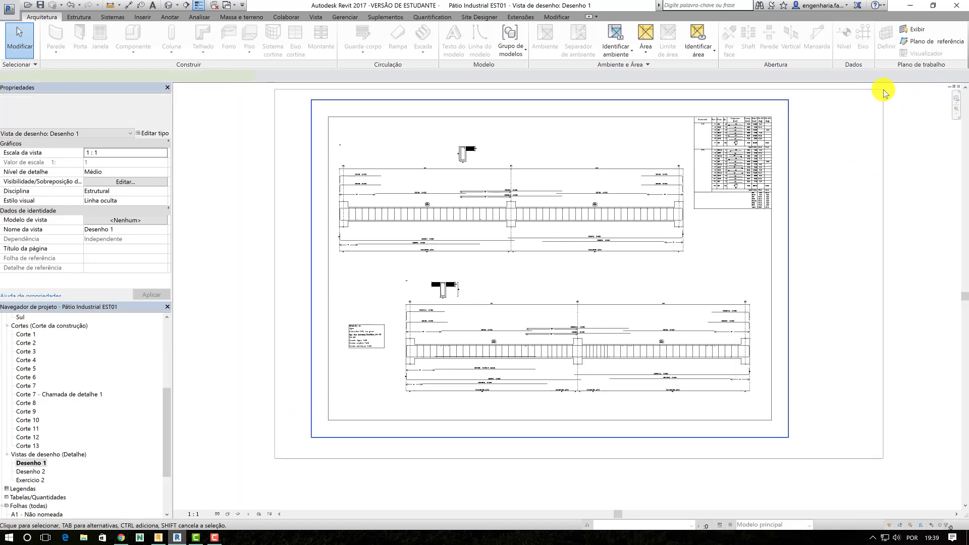
Select and deselect FILE.DXF, then return to the 3D view of the structure.
click(882, 89)
key(Escape)
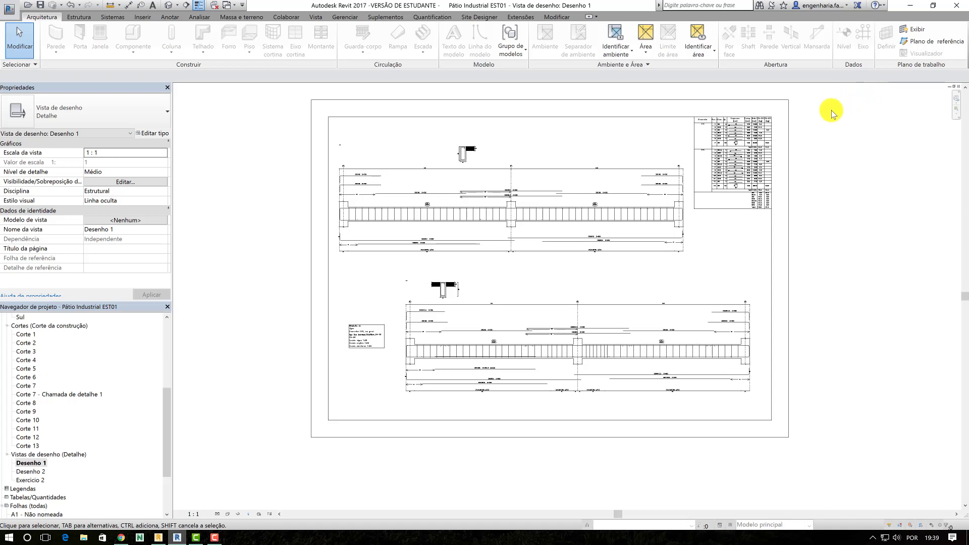
drag(822, 88, 273, 487)
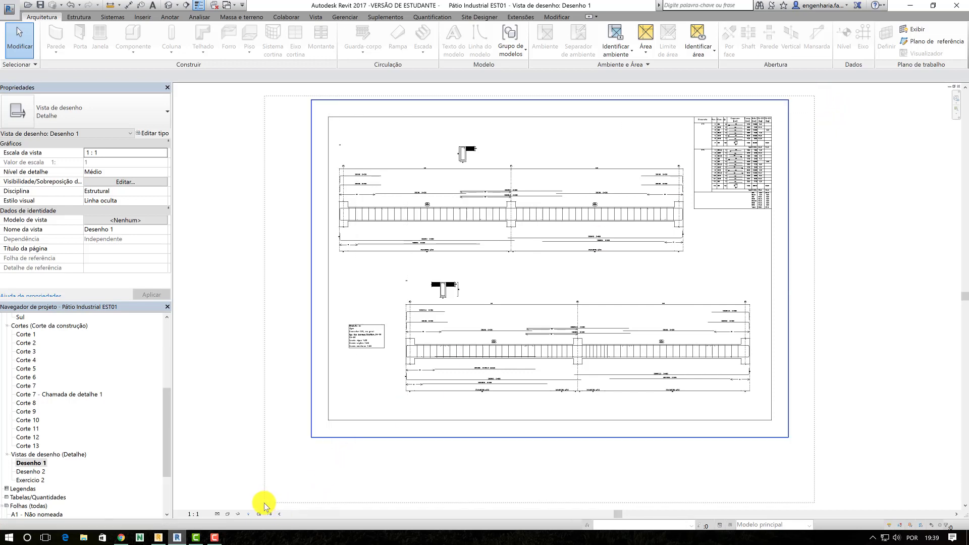
click(285, 466)
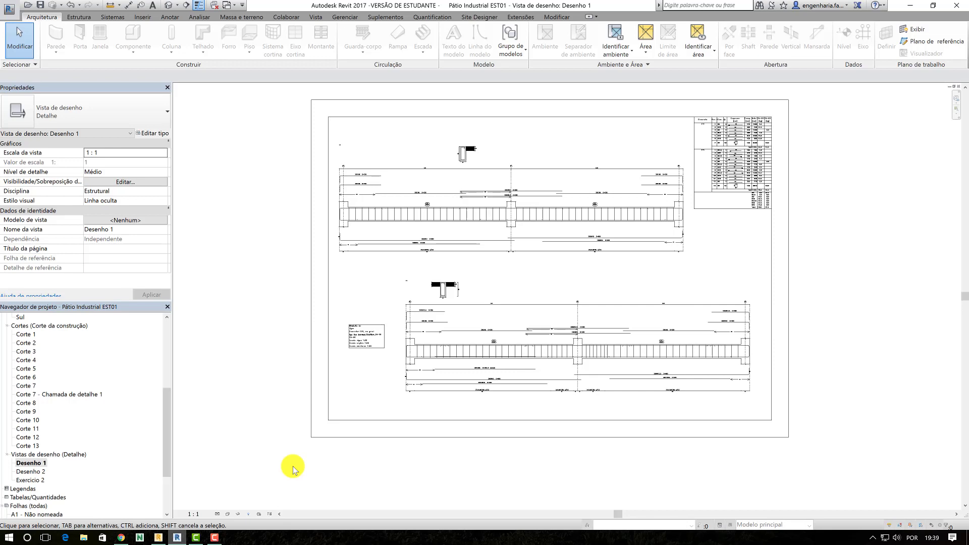
click(169, 5)
scroll(543, 329, up, 1)
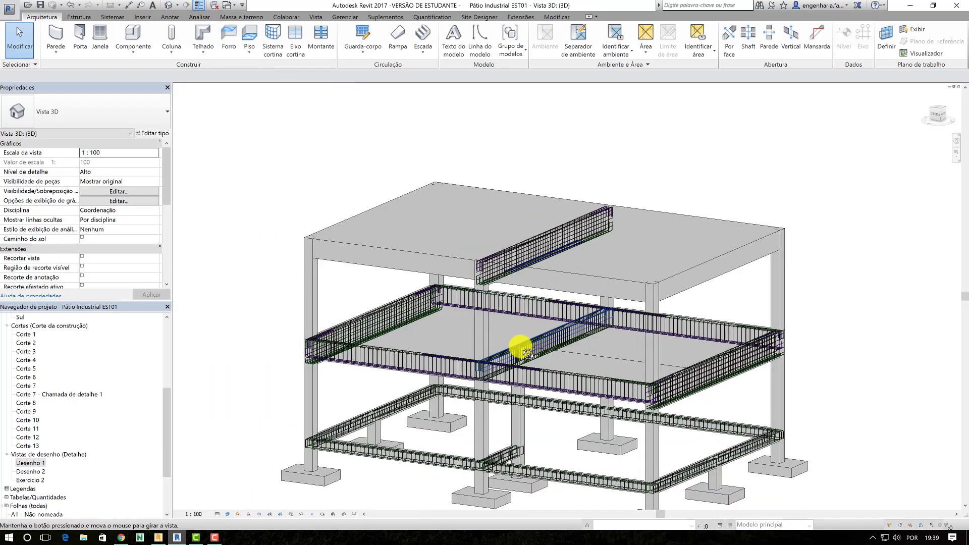
scroll(520, 340, up, 1)
scroll(502, 342, up, 3)
scroll(464, 297, up, 2)
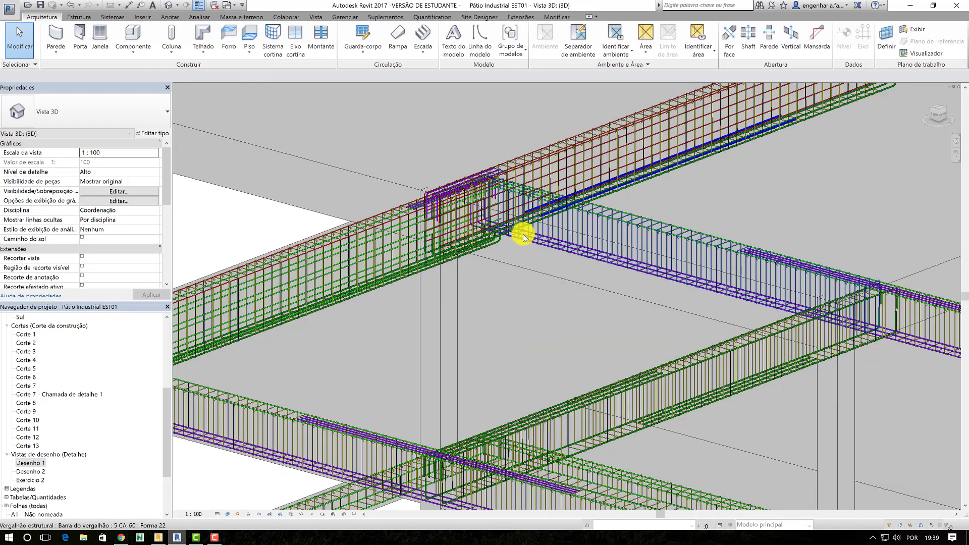
scroll(616, 238, up, 1)
scroll(647, 245, up, 1)
scroll(650, 249, down, 1)
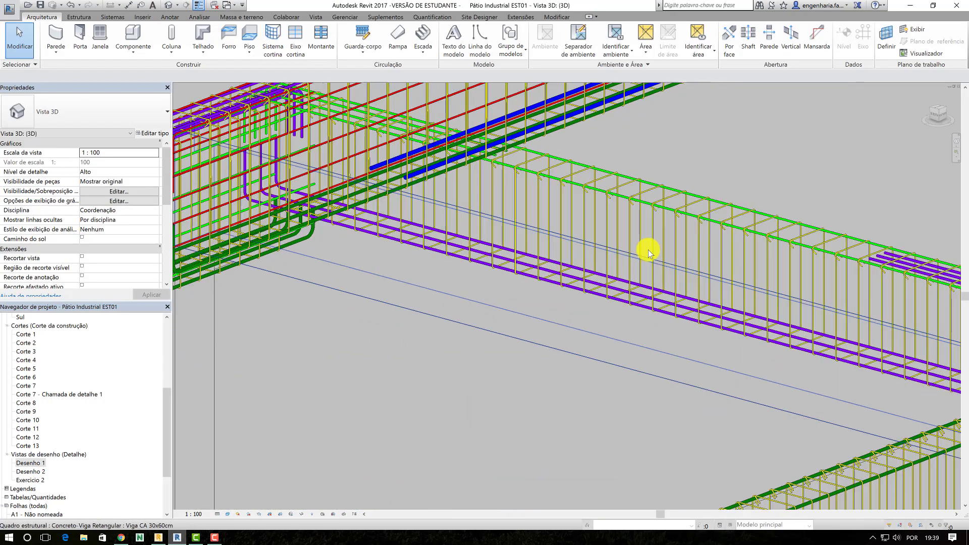
scroll(646, 250, down, 1)
scroll(644, 252, down, 2)
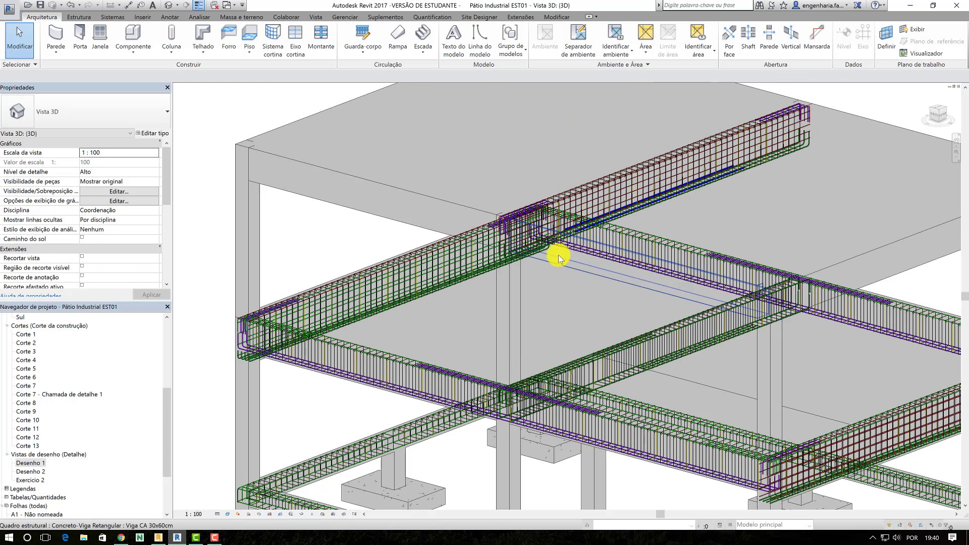
scroll(233, 335, up, 1)
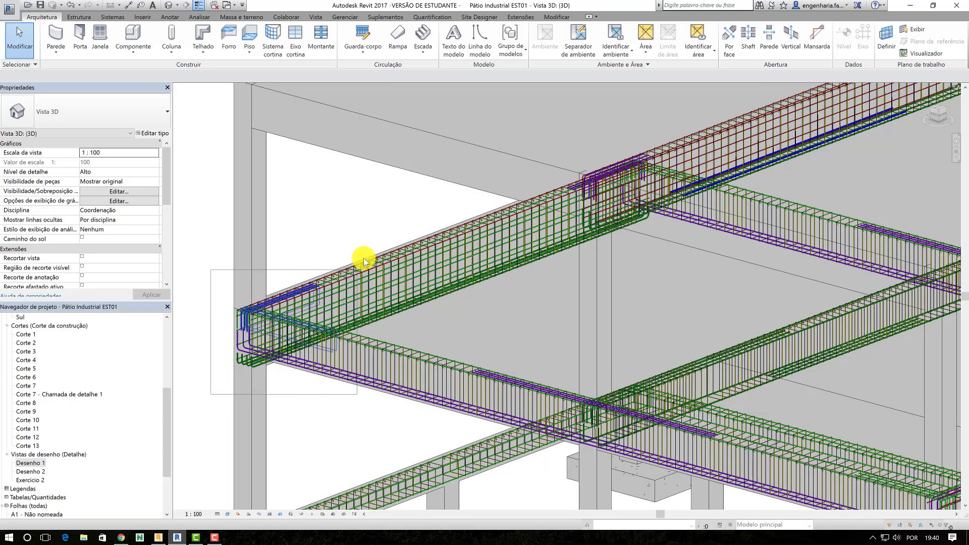
click(377, 234)
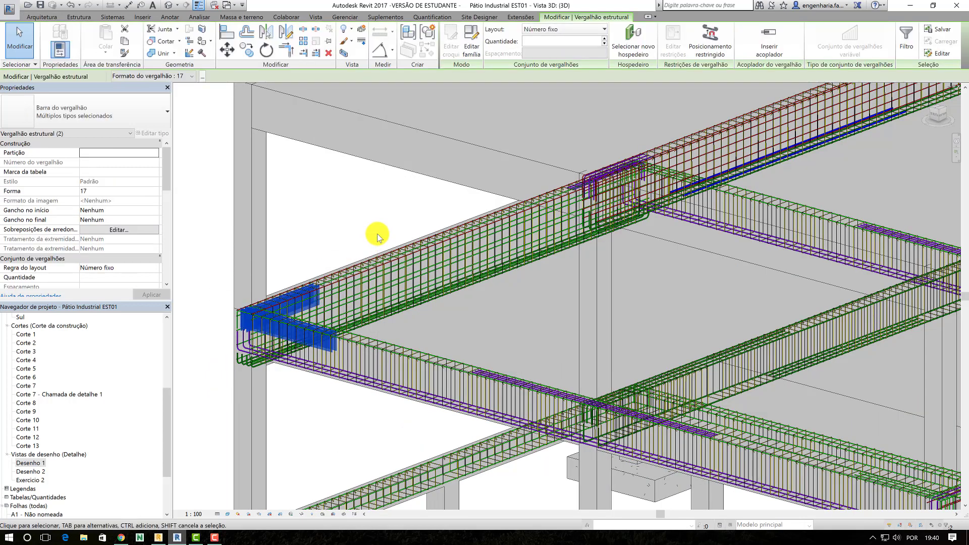
click(204, 403)
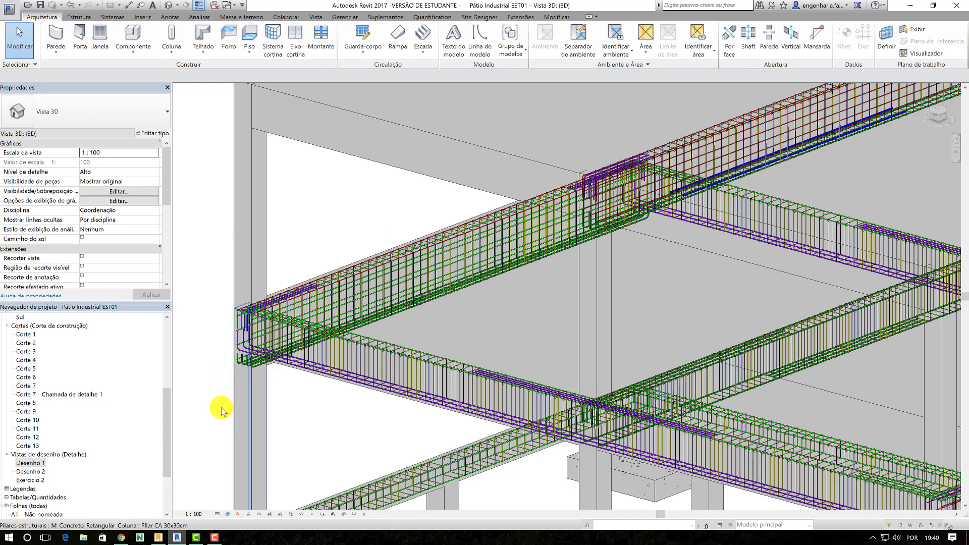
click(390, 239)
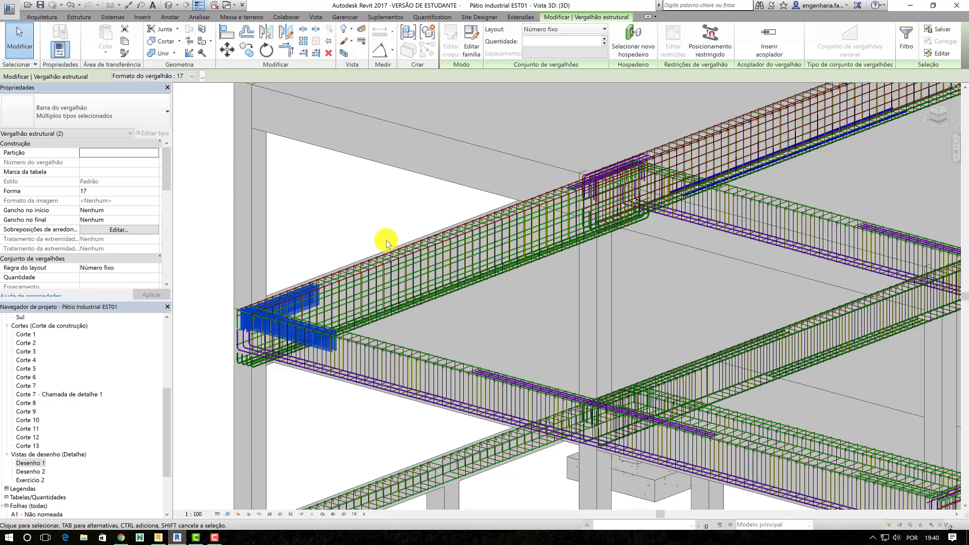
scroll(381, 244, down, 5)
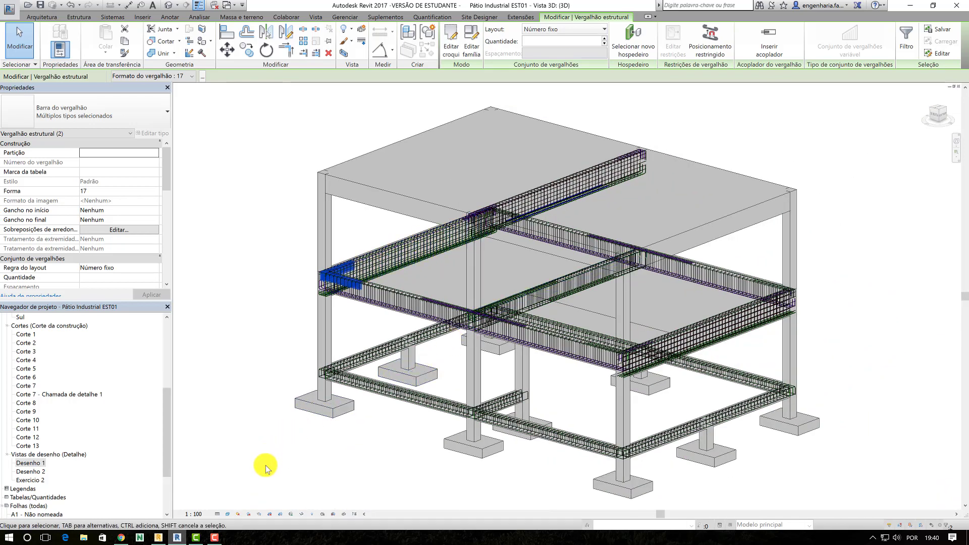
mouse_move(266, 466)
mouse_down()
mouse_move(922, 257)
mouse_move(934, 245)
mouse_up()
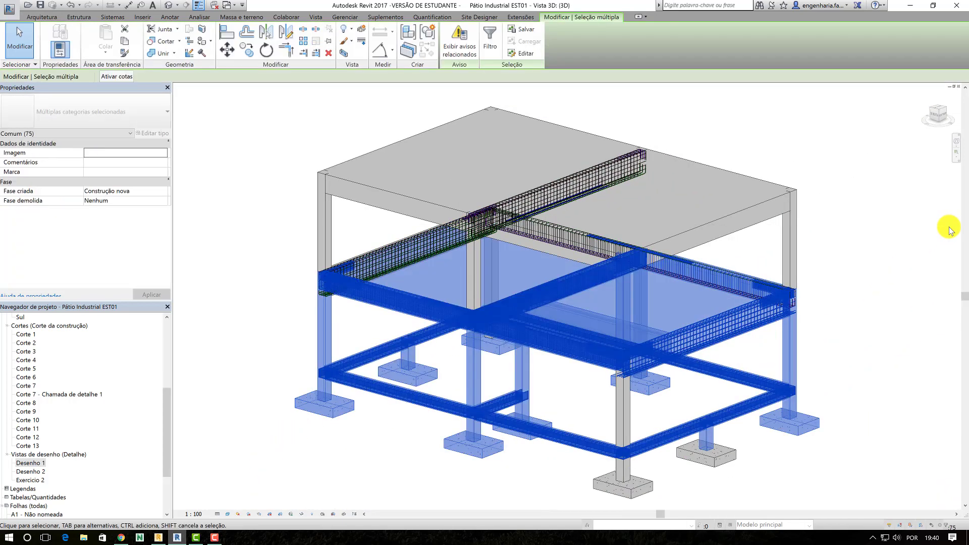
click(301, 484)
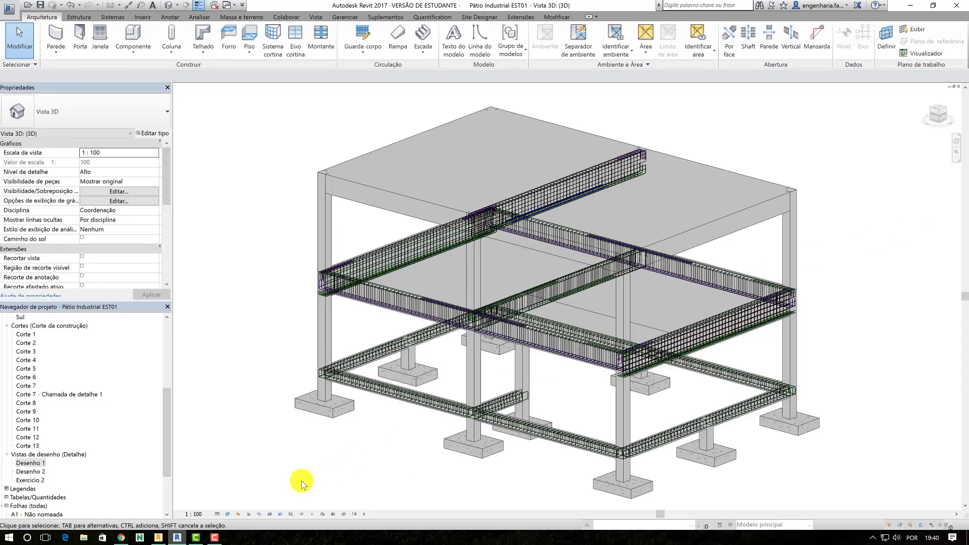
mouse_move(302, 483)
mouse_down()
mouse_move(874, 335)
mouse_move(877, 344)
mouse_up()
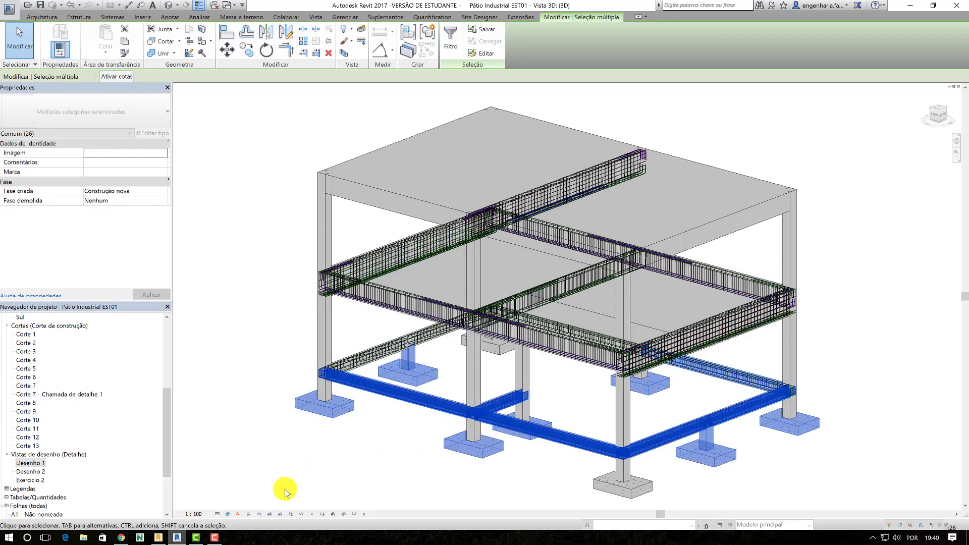
mouse_move(282, 489)
mouse_down()
mouse_move(942, 388)
mouse_move(943, 331)
mouse_up()
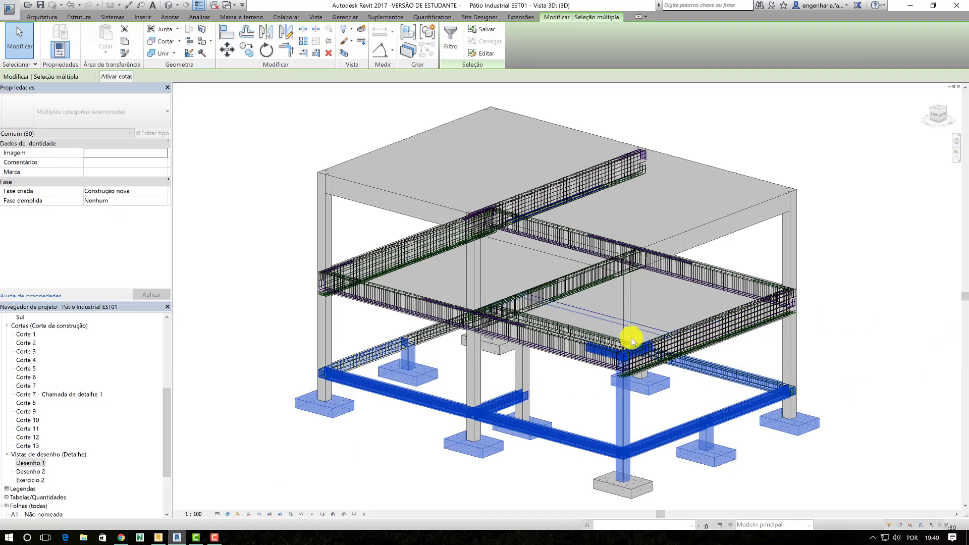
click(565, 379)
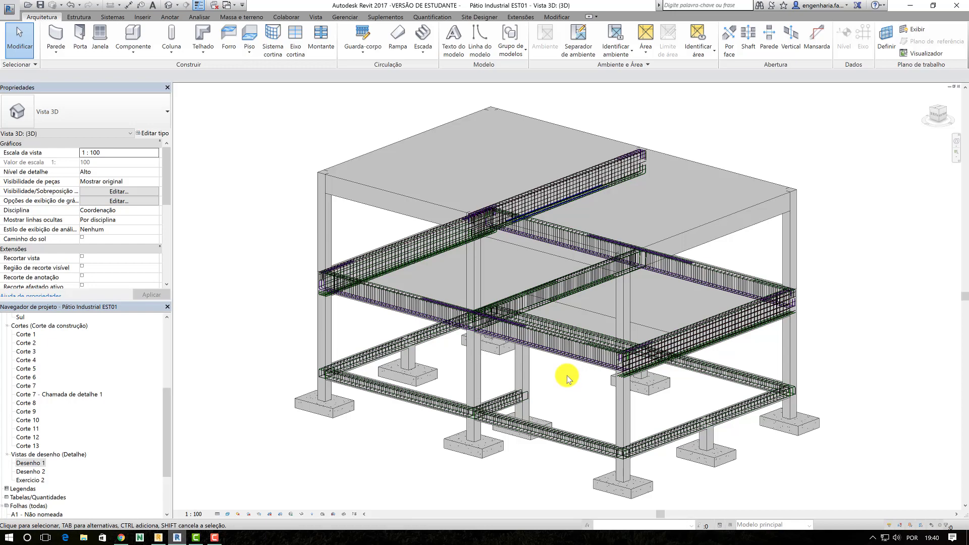
mouse_move(567, 375)
shift+middle_down()
mouse_move(568, 349)
mouse_move(340, 395)
shift+middle_up()
drag(257, 448, 869, 103)
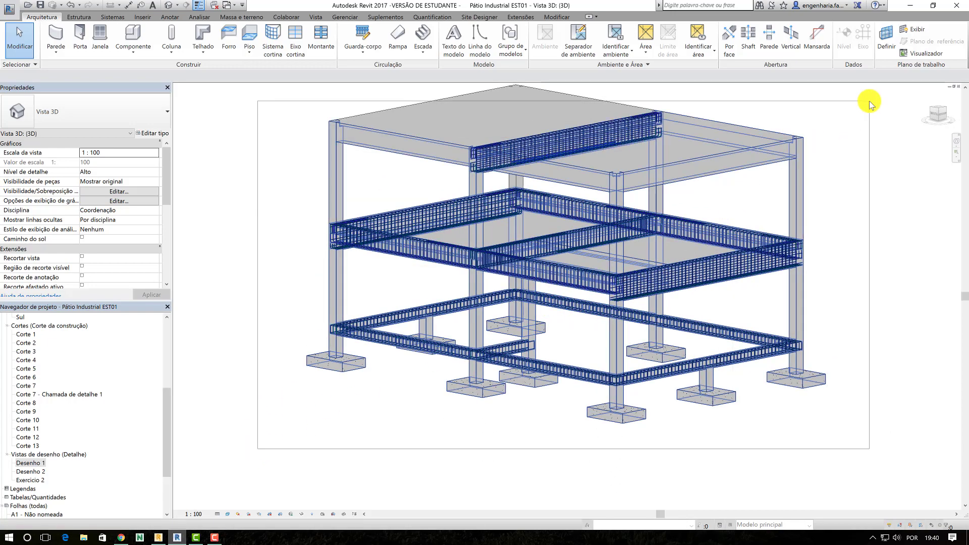
key(Escape)
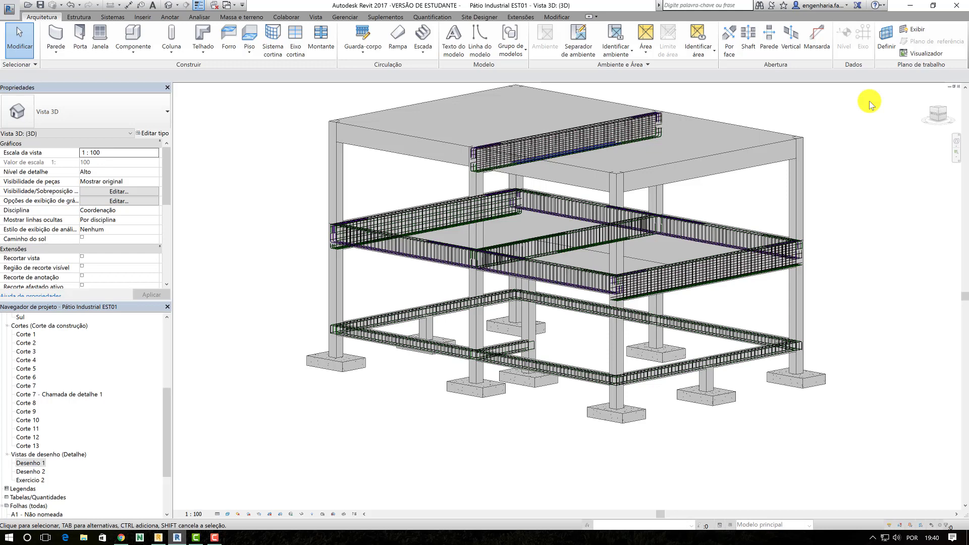
middle_drag(831, 119, 820, 173)
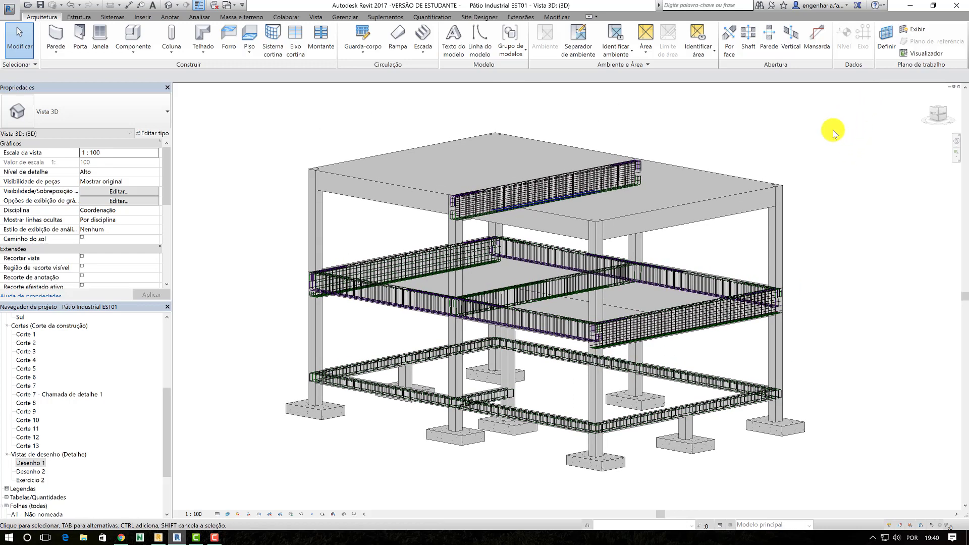
mouse_move(847, 123)
mouse_down()
mouse_move(220, 489)
mouse_move(247, 465)
mouse_up()
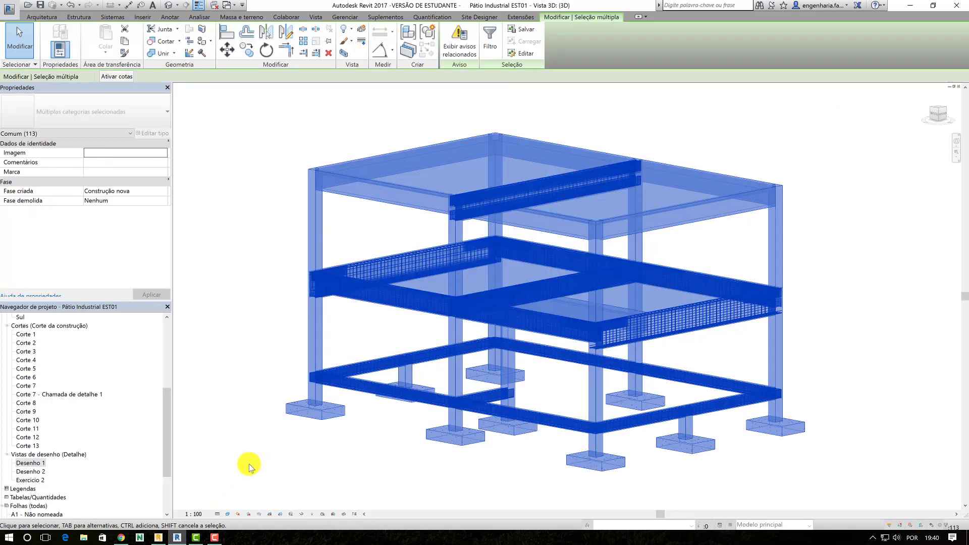
click(281, 493)
mouse_move(247, 498)
mouse_down()
mouse_move(710, 286)
mouse_move(850, 170)
mouse_up()
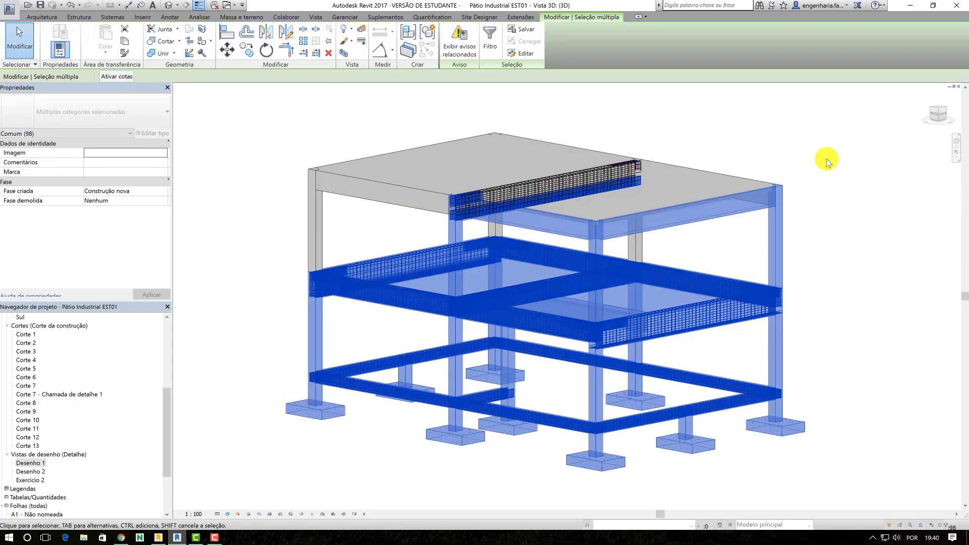
click(825, 117)
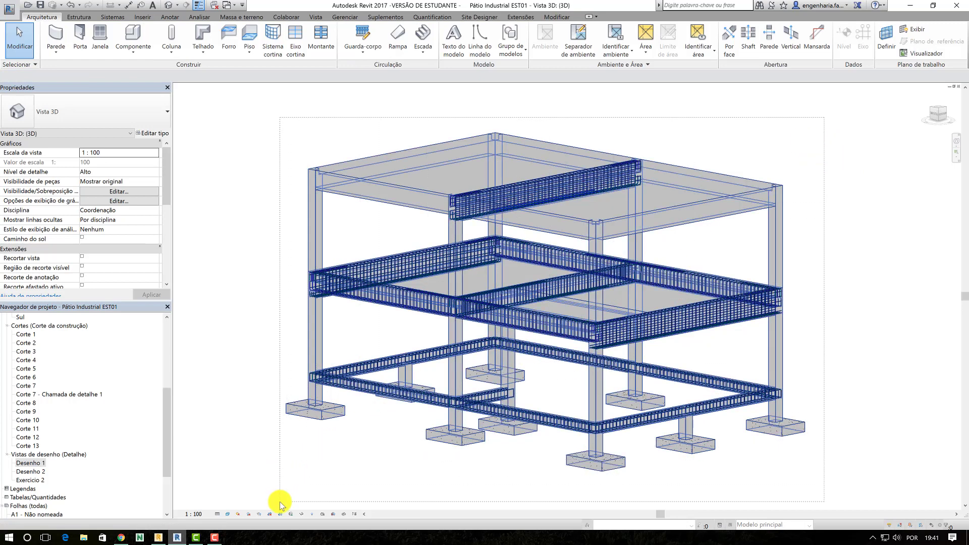
mouse_move(281, 471)
mouse_down()
mouse_move(253, 490)
mouse_move(859, 138)
mouse_move(859, 120)
mouse_up()
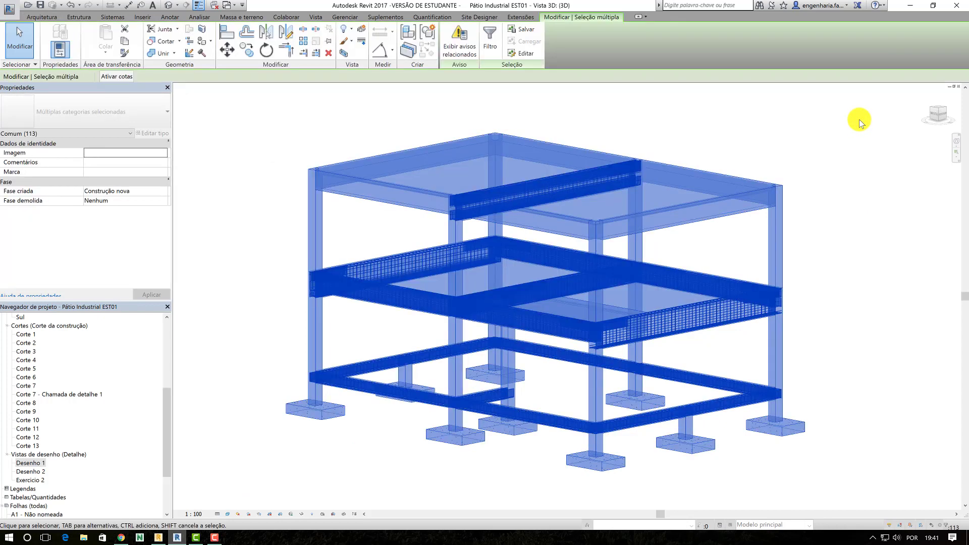
click(859, 119)
drag(863, 97, 254, 486)
click(294, 476)
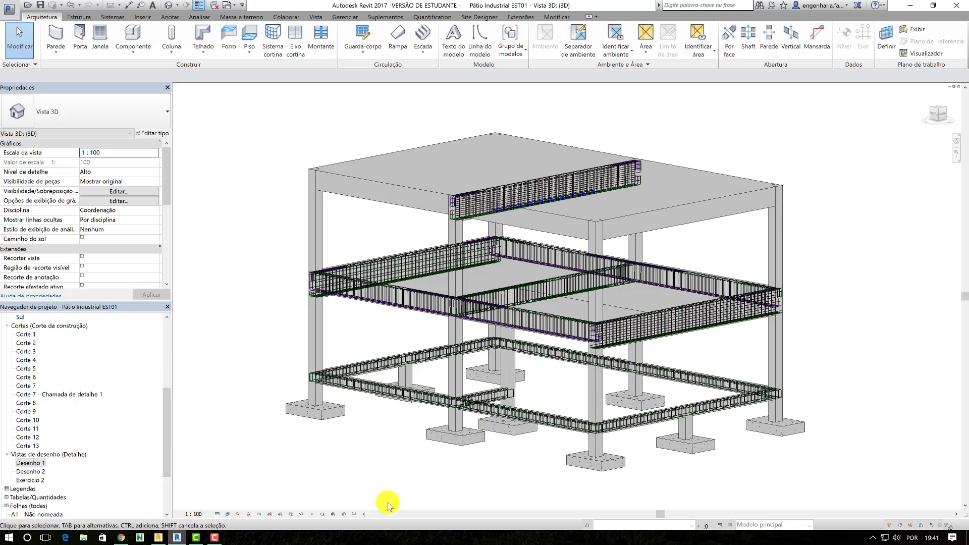
Window-select the frame's beams and rebar cages and pick parts of the top slab.
drag(289, 465, 884, 128)
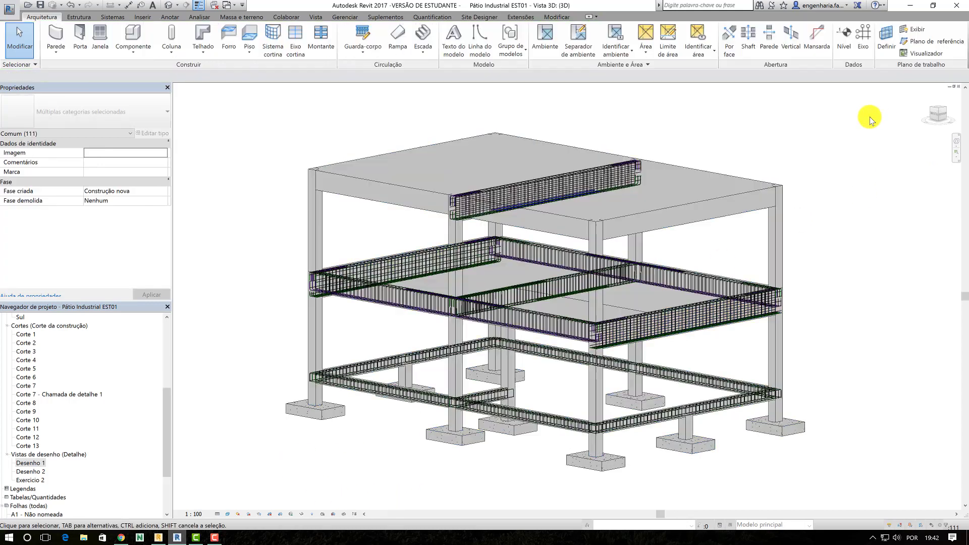
click(870, 117)
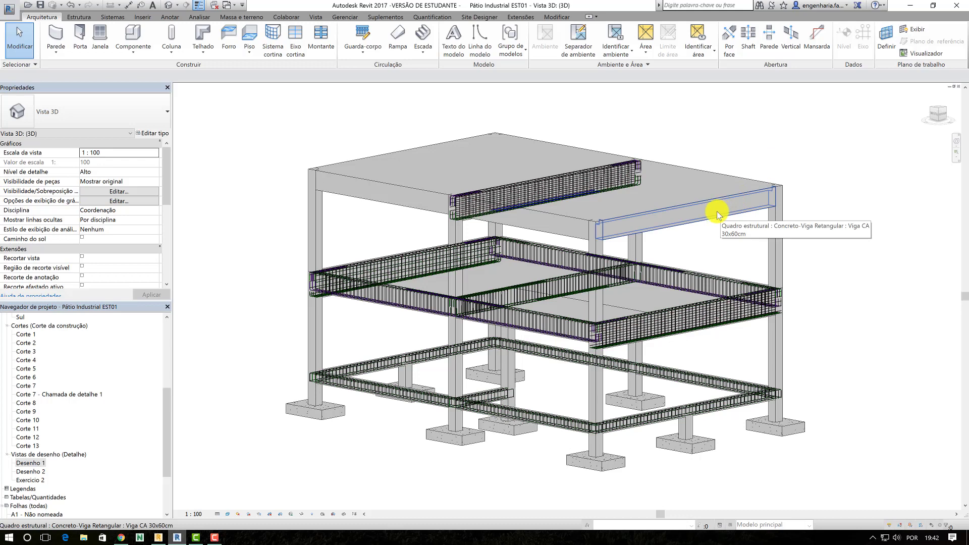
click(670, 191)
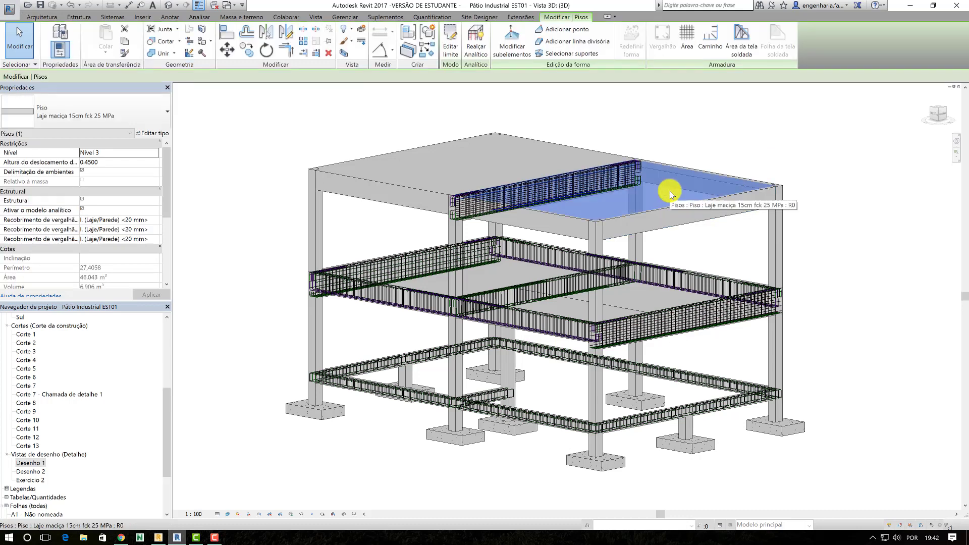
click(529, 166)
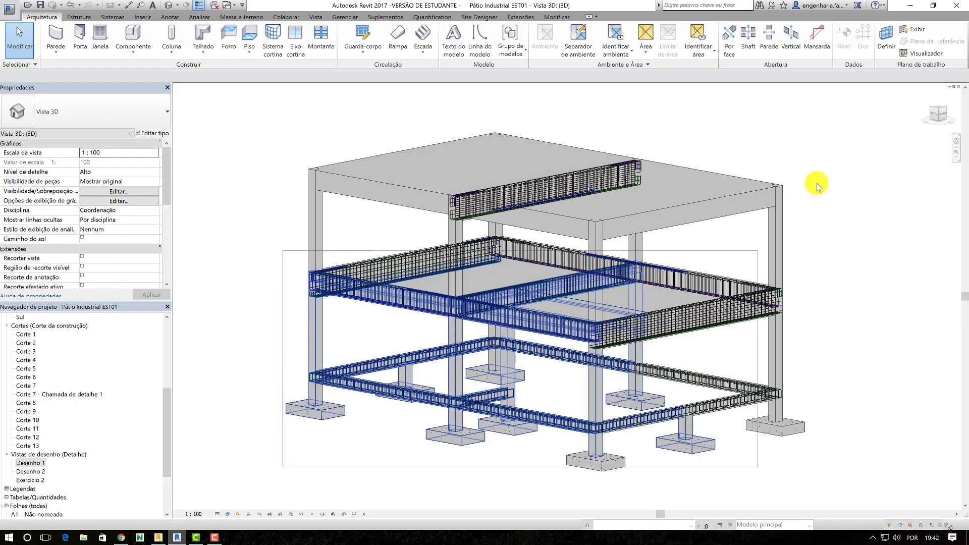
mouse_move(282, 471)
mouse_down()
mouse_move(849, 113)
mouse_move(245, 488)
mouse_move(927, 147)
mouse_move(893, 112)
mouse_up()
click(886, 110)
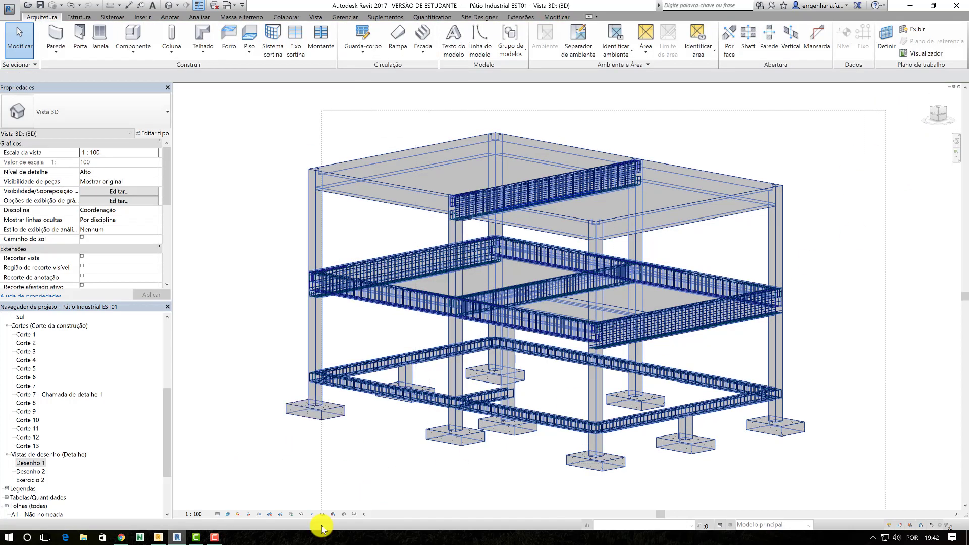
Select the entire model with Ctrl+A and window/crossing selections, then clear the selection.
key(ctrl+a)
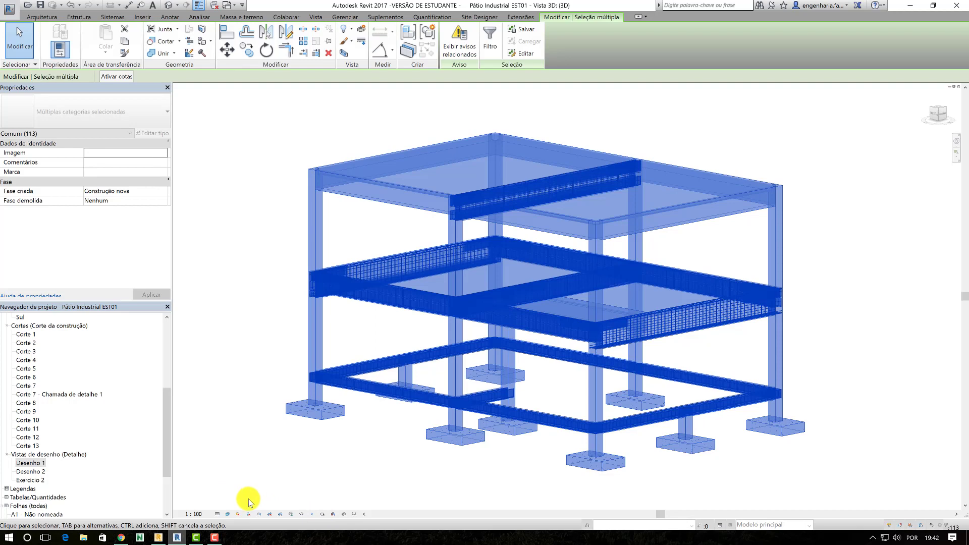
click(248, 500)
mouse_move(259, 492)
mouse_down()
mouse_move(825, 144)
mouse_move(837, 125)
mouse_move(260, 489)
mouse_up()
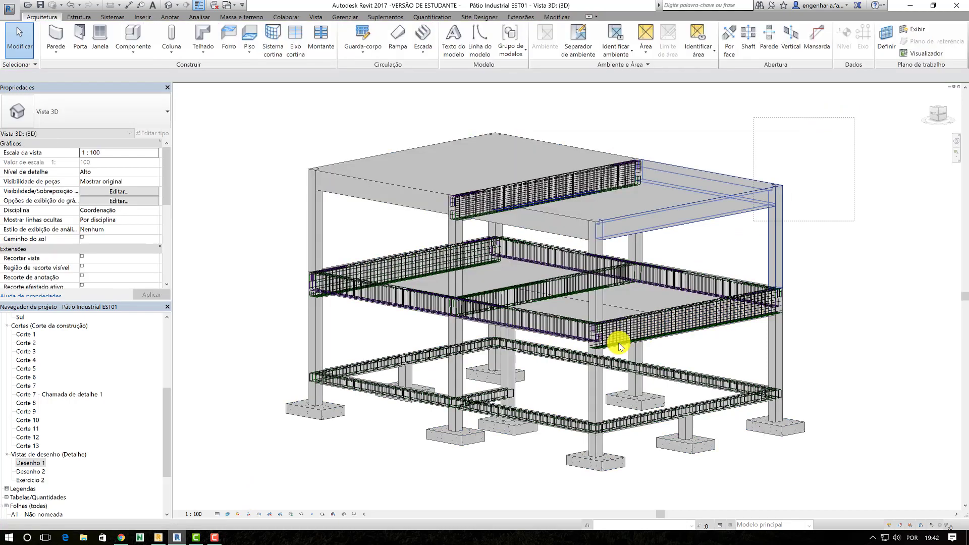
click(260, 490)
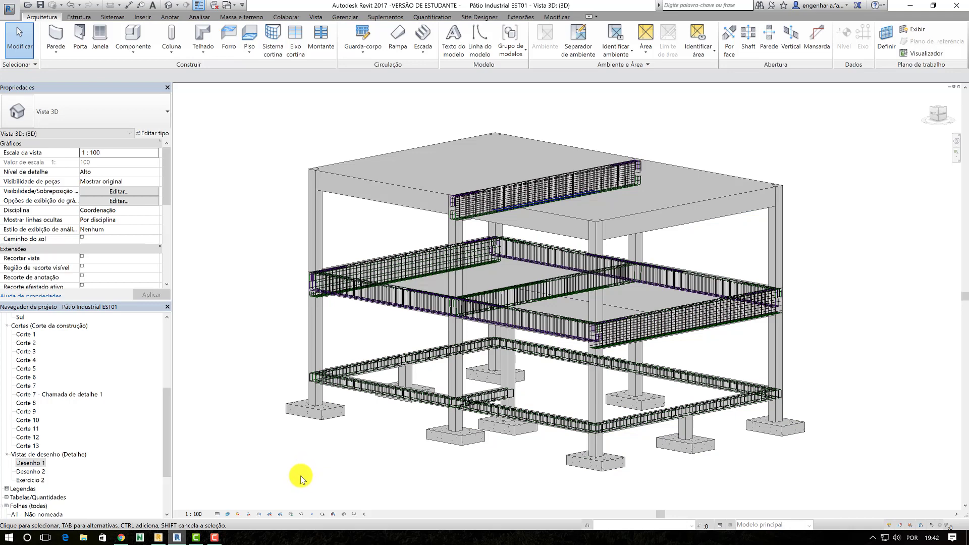
drag(283, 486, 832, 90)
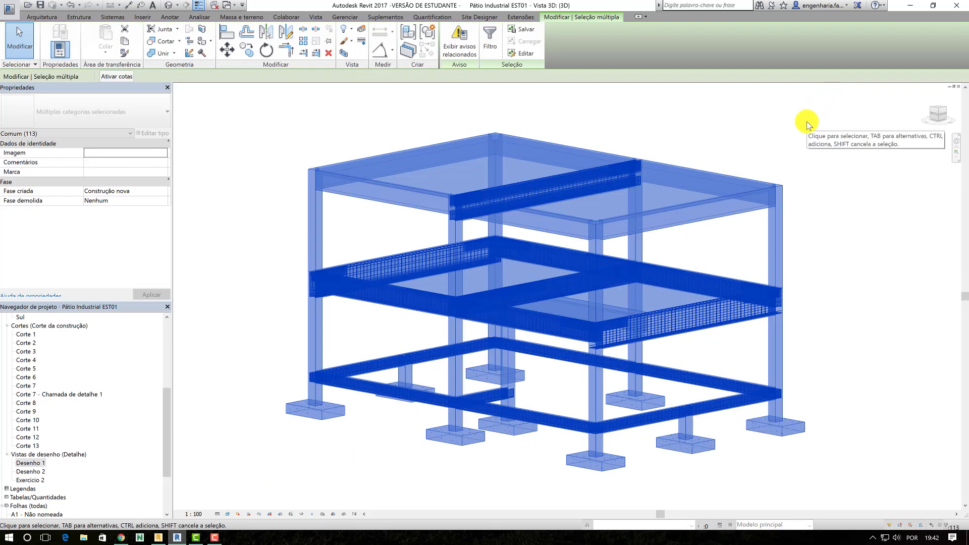
drag(841, 107, 255, 487)
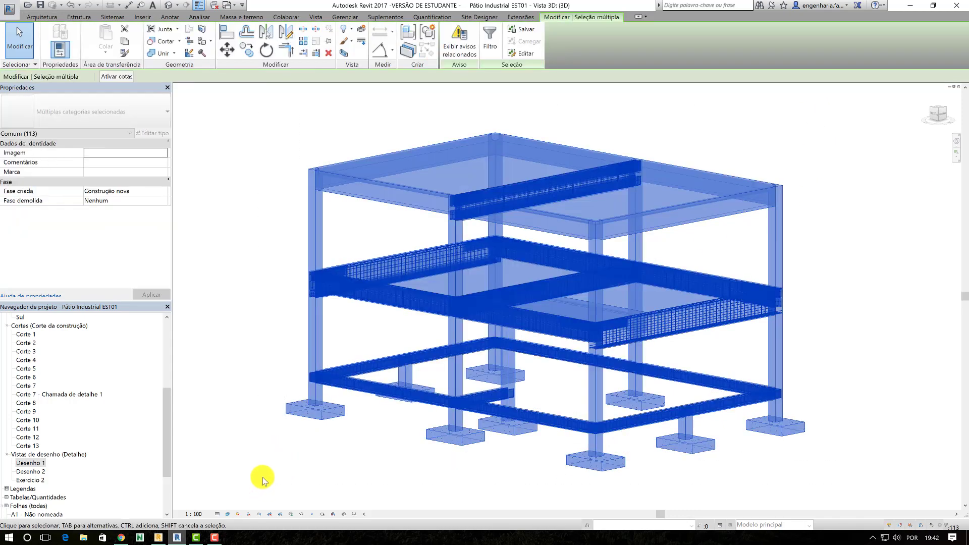
click(301, 441)
From the Tutoriais e Dúvidas tab, open Cursos and return to the engenhaBIM home page.
click(121, 537)
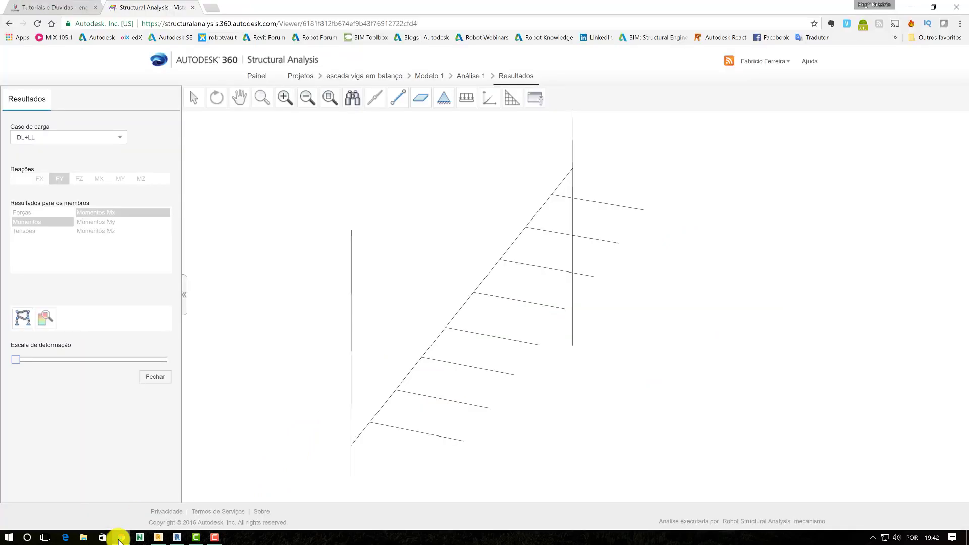
click(76, 7)
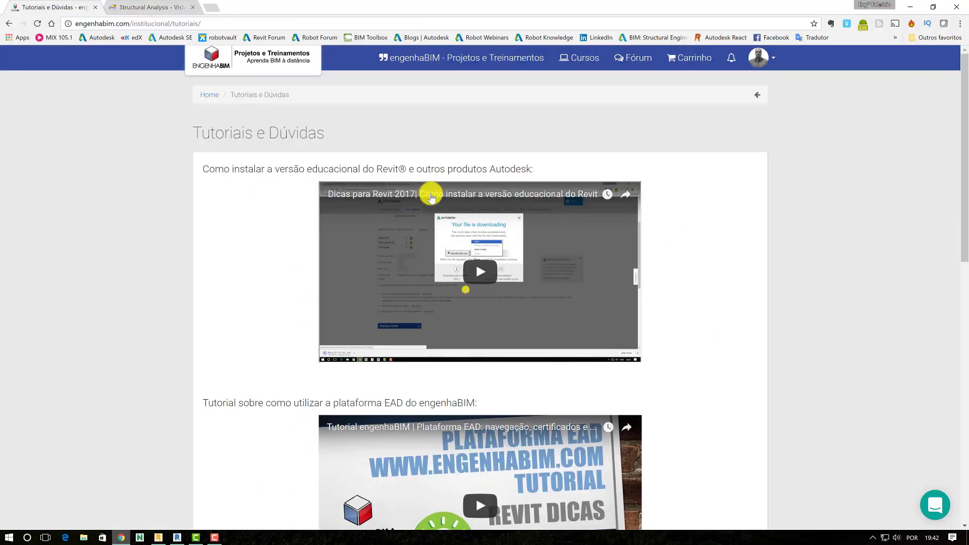
click(482, 63)
click(575, 60)
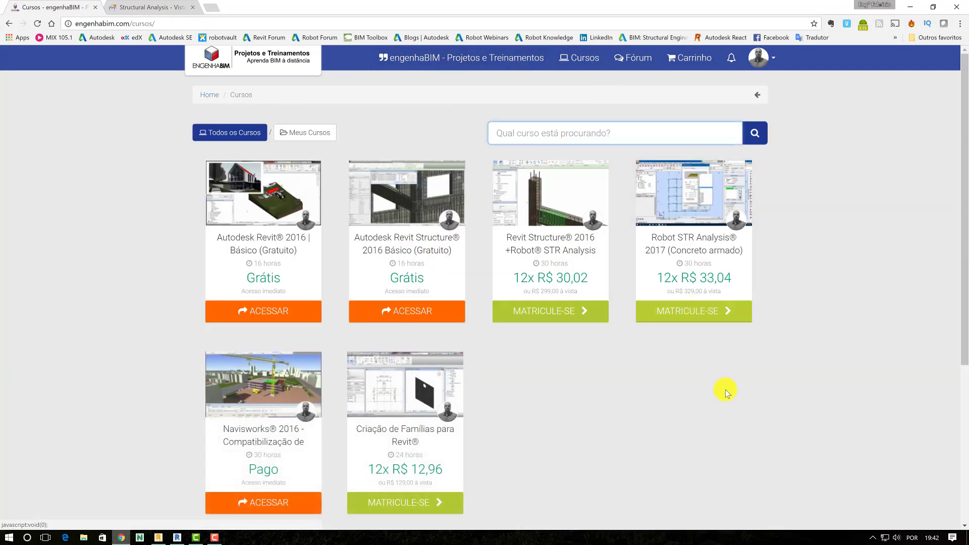
drag(725, 393, 665, 386)
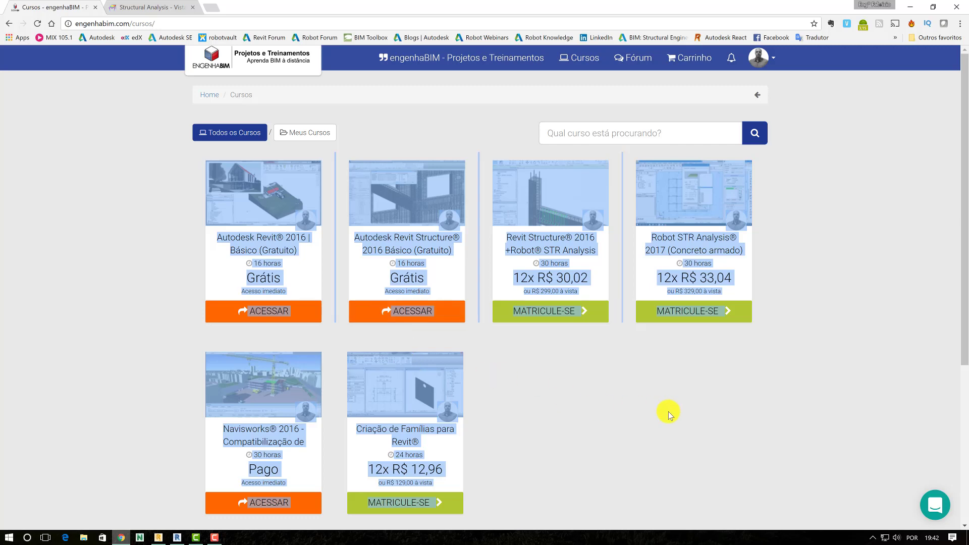
click(277, 59)
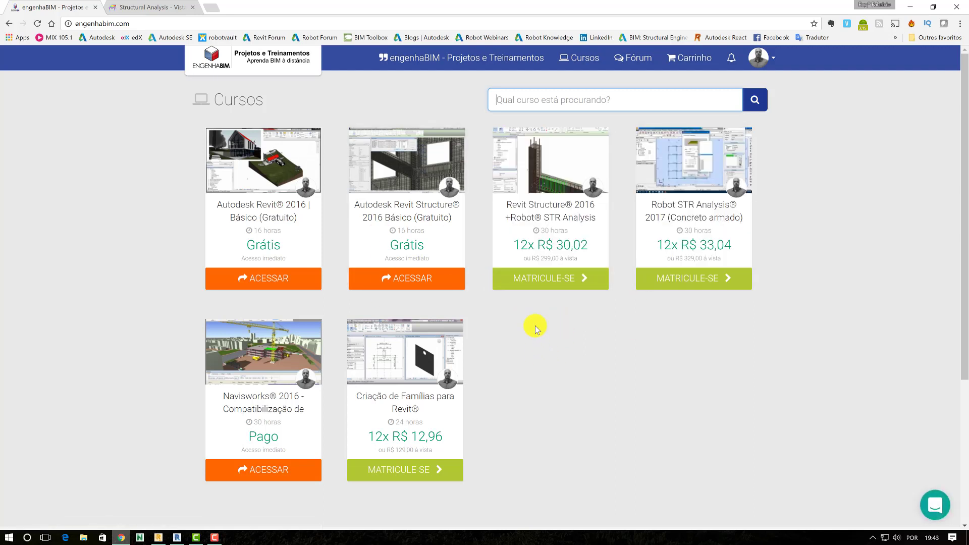
mouse_move(407, 210)
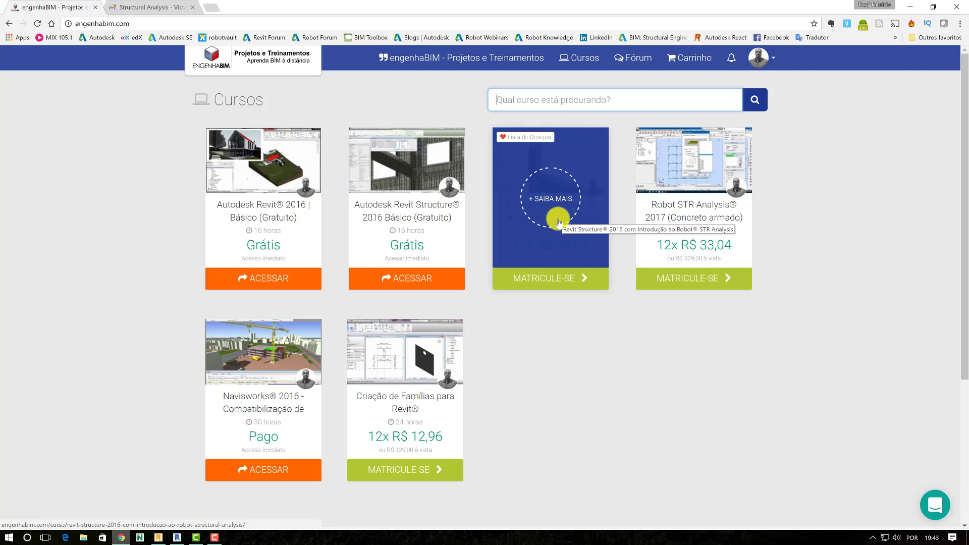
Open the Revit Structure 2016 Básico (Gratuito) course and lesson 6, Sapatas e Blocos de Fundação.
click(407, 216)
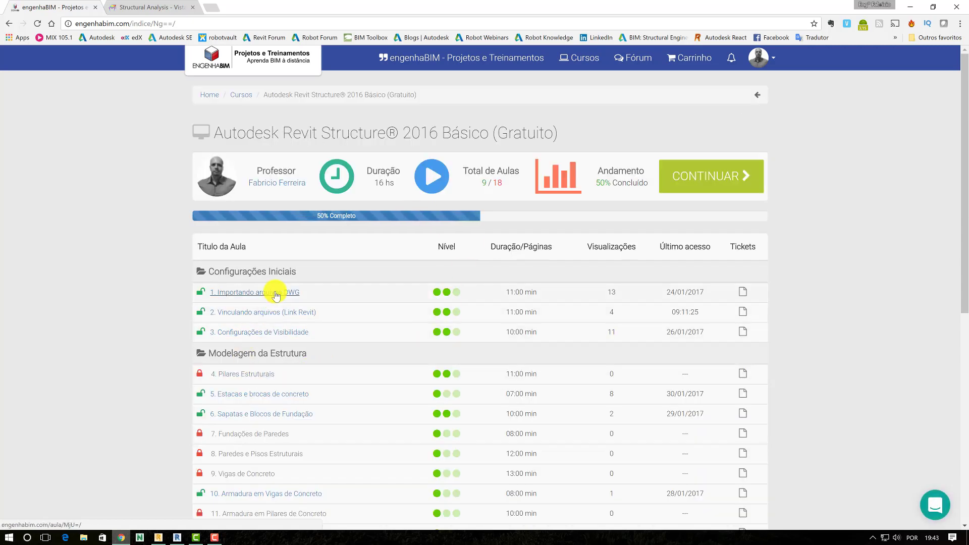
scroll(274, 296, down, 3)
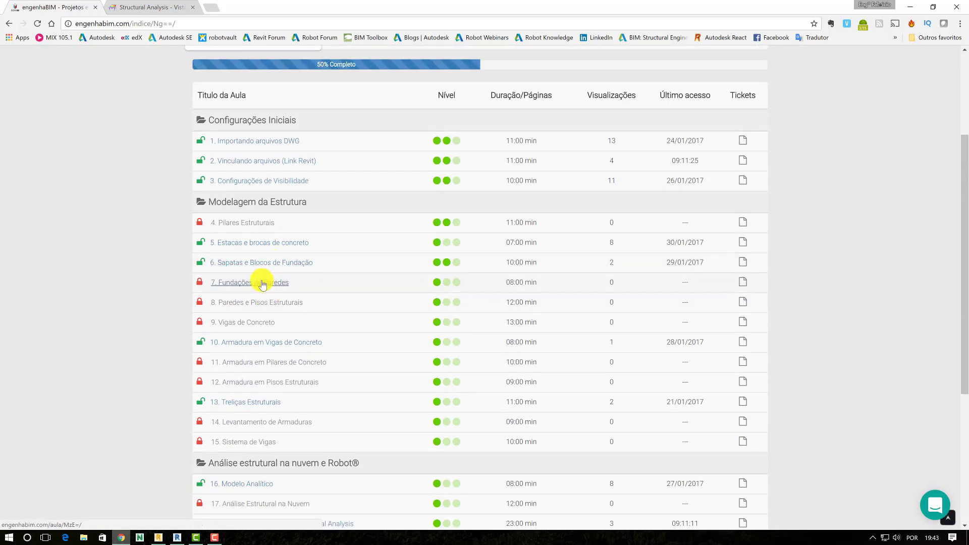
scroll(260, 293, down, 1)
scroll(263, 294, down, 1)
scroll(276, 290, up, 5)
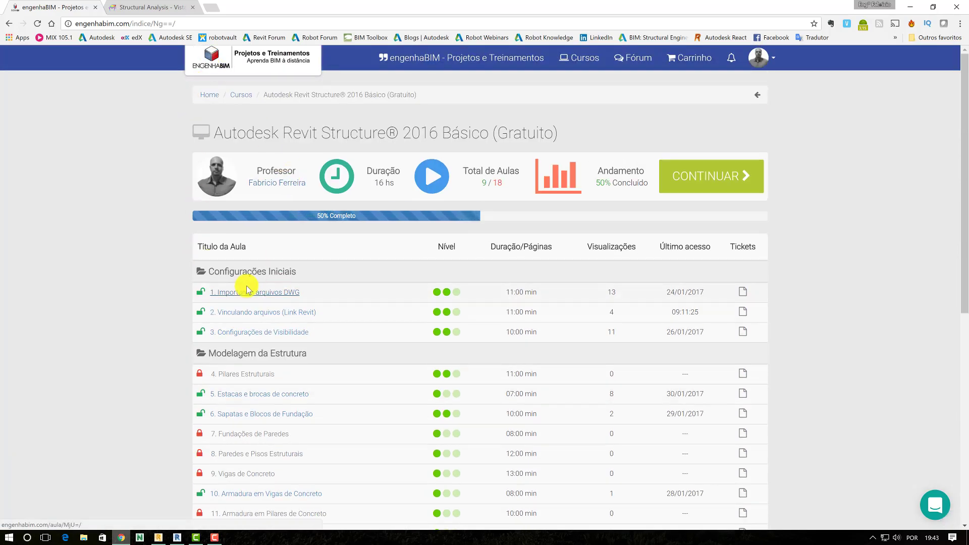
scroll(255, 376, down, 2)
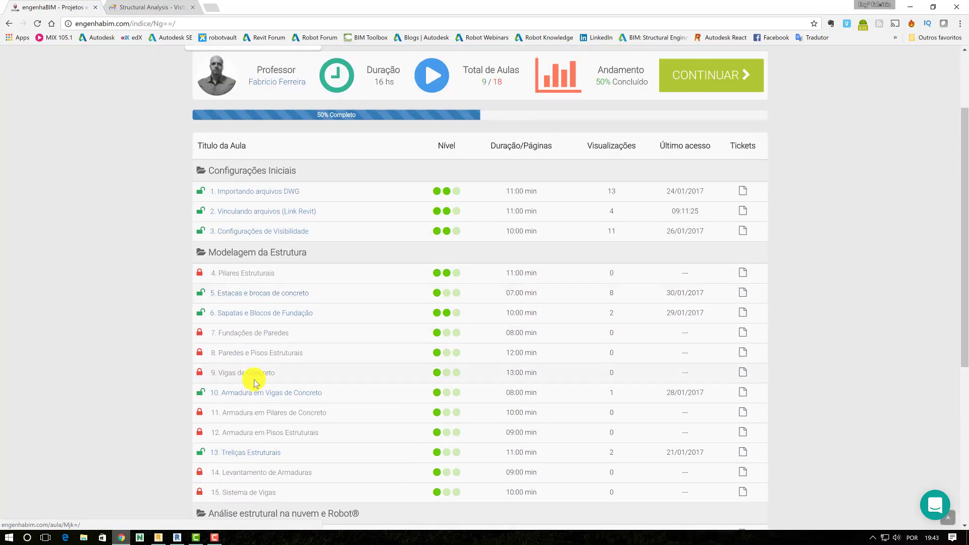
click(269, 314)
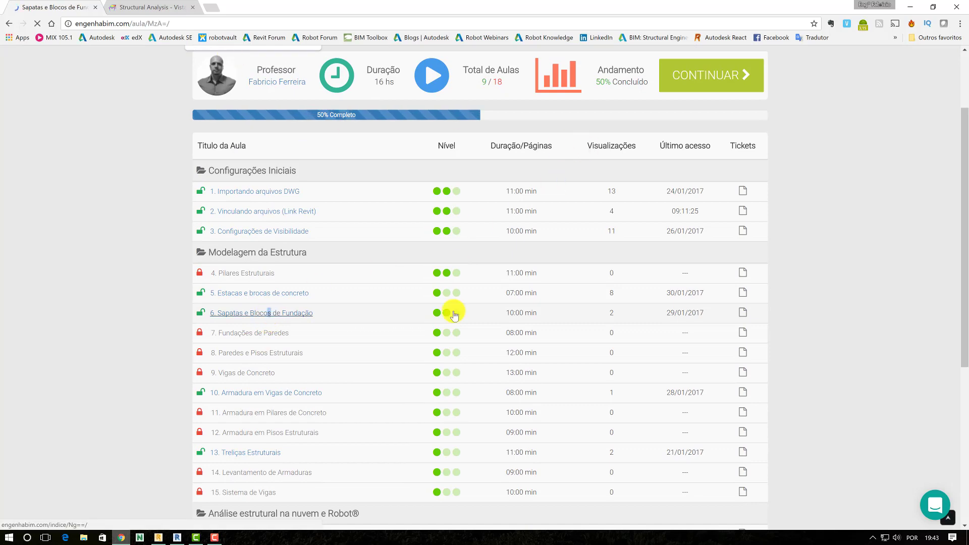
Scroll through the lesson 6 video and Dúvidas comments, briefly glancing at the analysis results tab.
scroll(471, 176, down, 4)
scroll(471, 182, down, 6)
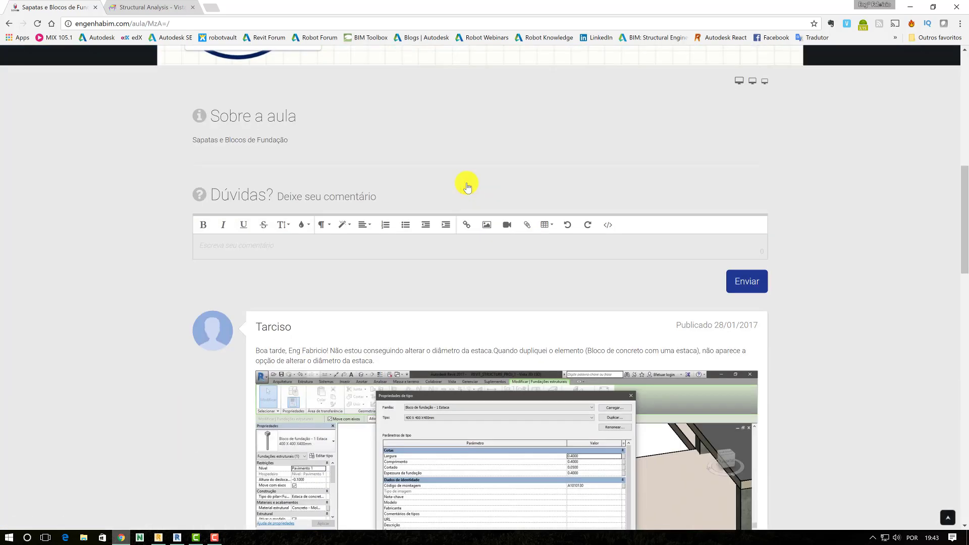
scroll(464, 185, down, 4)
scroll(462, 186, down, 7)
scroll(460, 185, up, 8)
scroll(460, 189, up, 3)
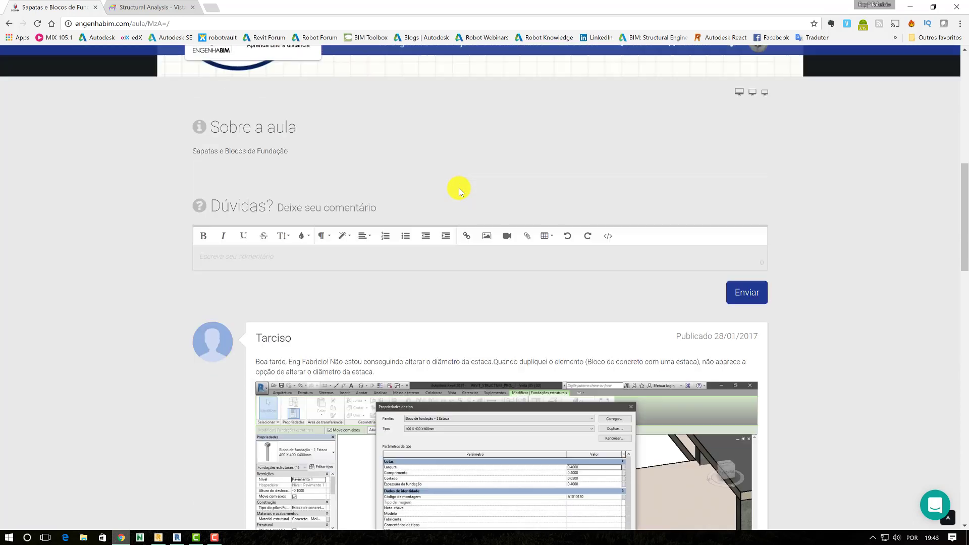
scroll(459, 188, up, 3)
scroll(455, 192, up, 6)
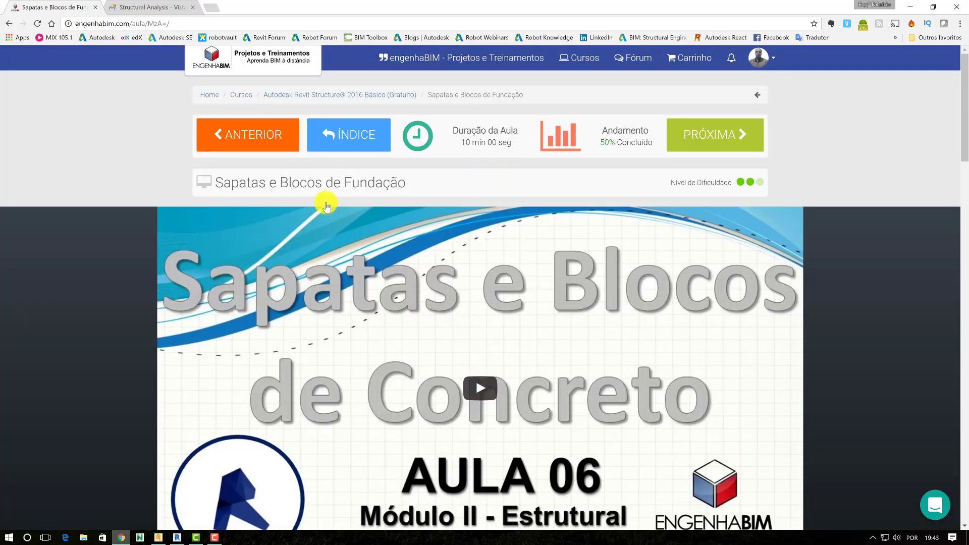
scroll(461, 149, down, 4)
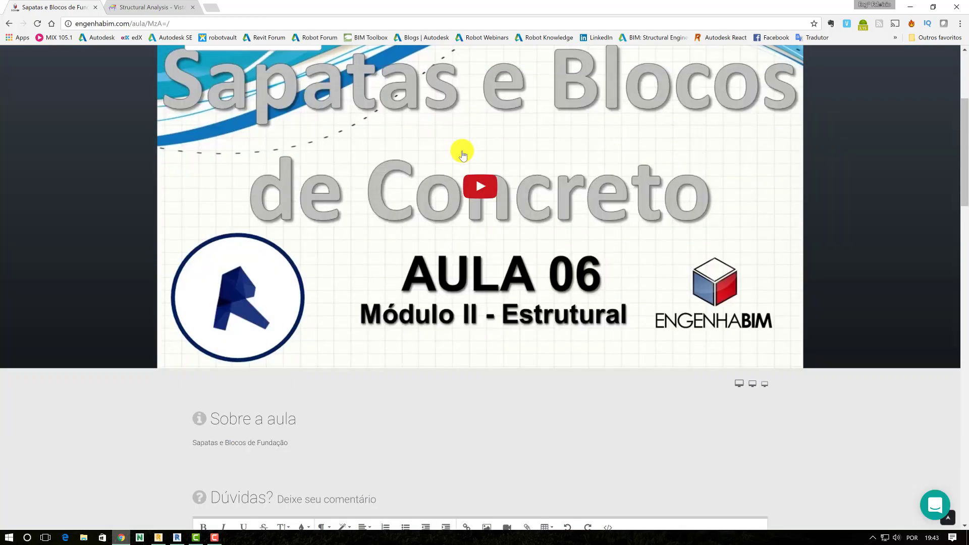
scroll(461, 151, down, 4)
scroll(450, 162, down, 5)
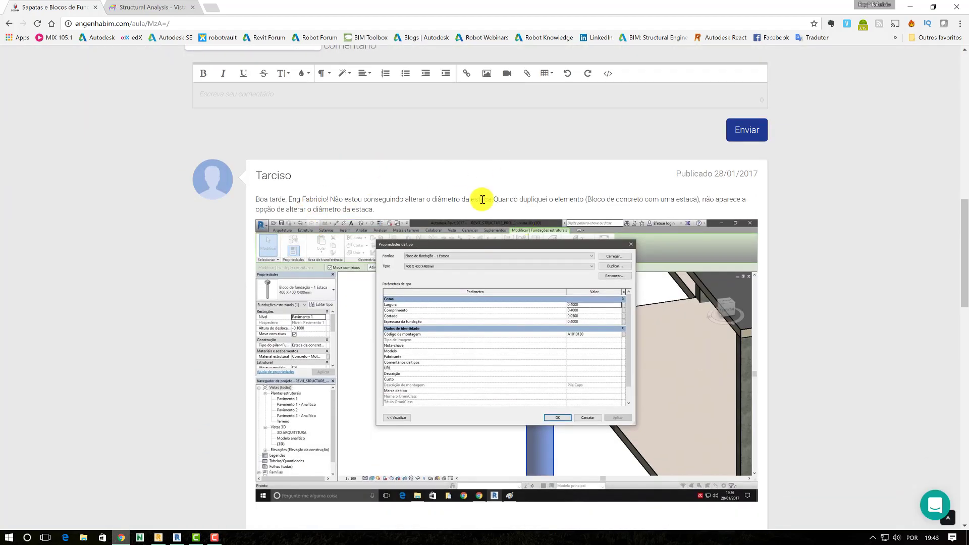
scroll(454, 190, down, 6)
scroll(465, 159, down, 1)
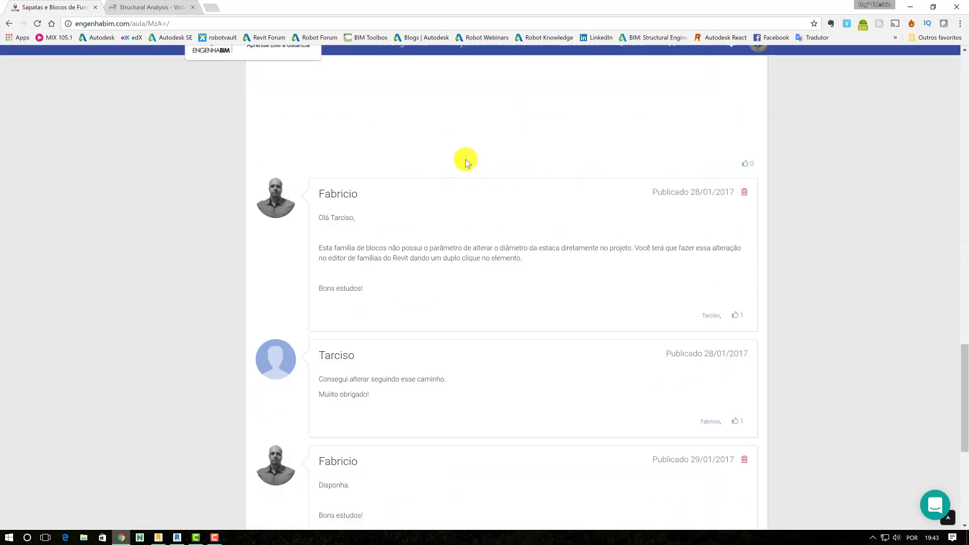
scroll(465, 159, down, 6)
scroll(466, 159, up, 8)
scroll(468, 173, up, 6)
scroll(471, 203, up, 8)
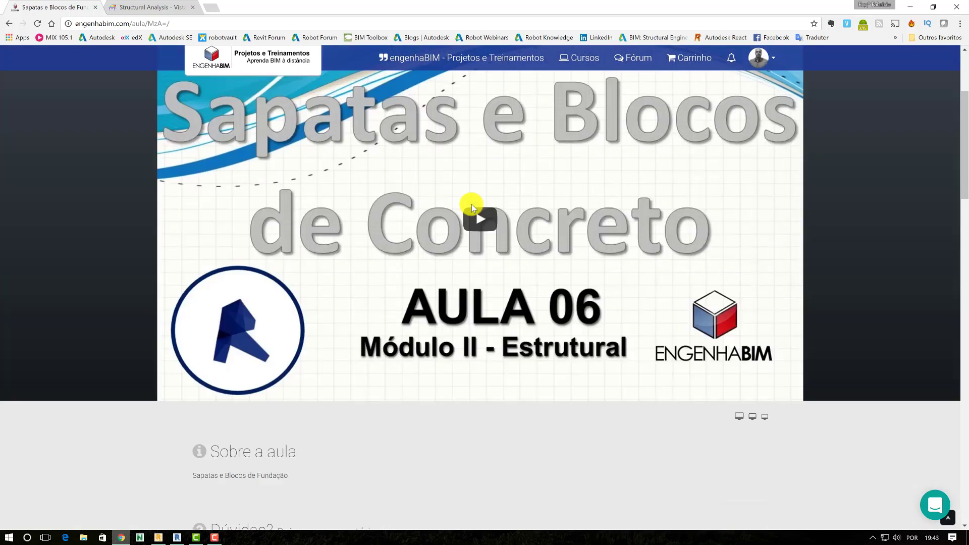
scroll(399, 195, up, 3)
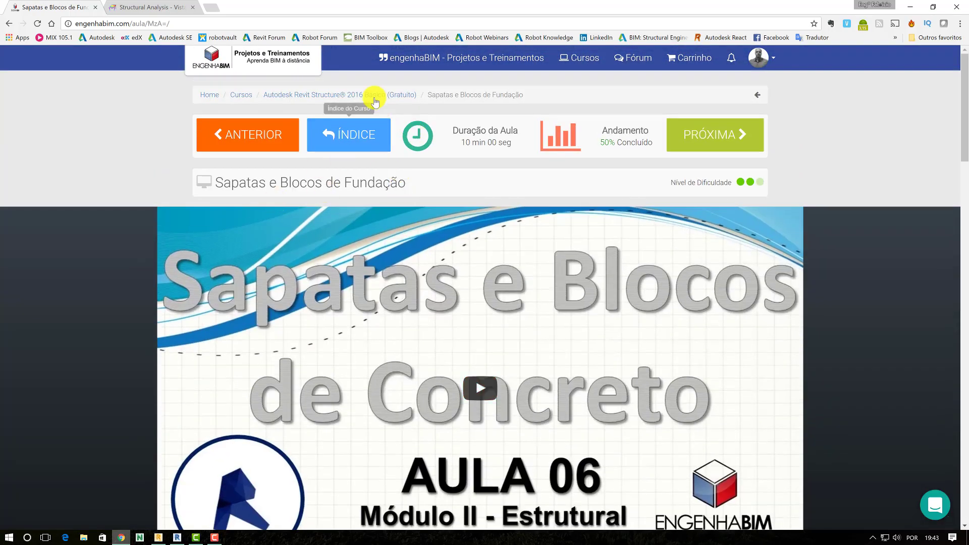
scroll(444, 177, down, 9)
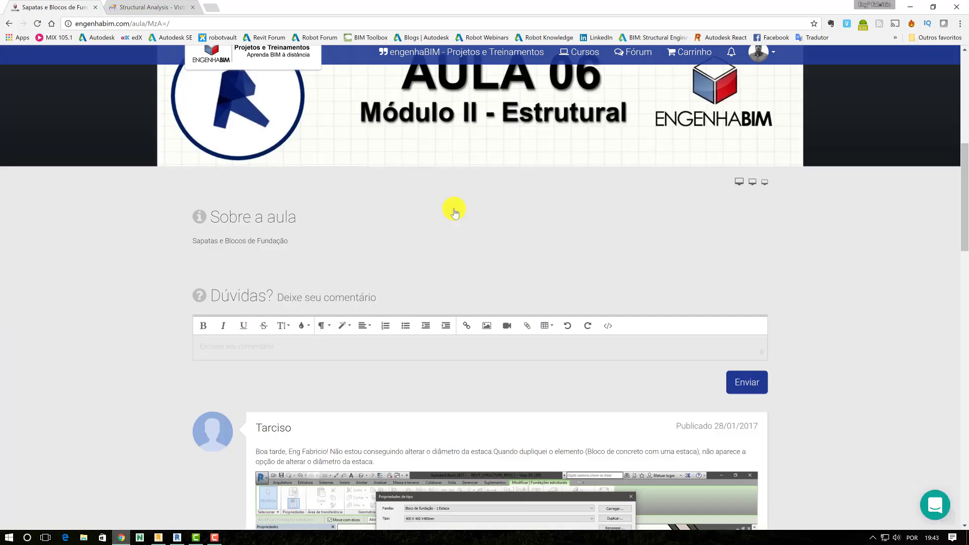
scroll(457, 194, down, 6)
scroll(454, 146, down, 5)
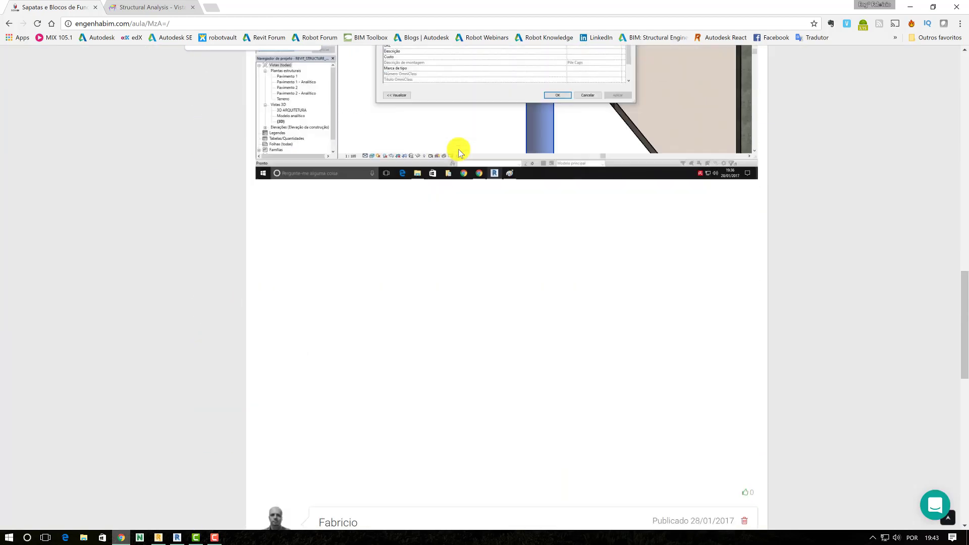
scroll(457, 150, down, 6)
scroll(452, 156, down, 3)
scroll(449, 160, down, 3)
scroll(447, 164, up, 5)
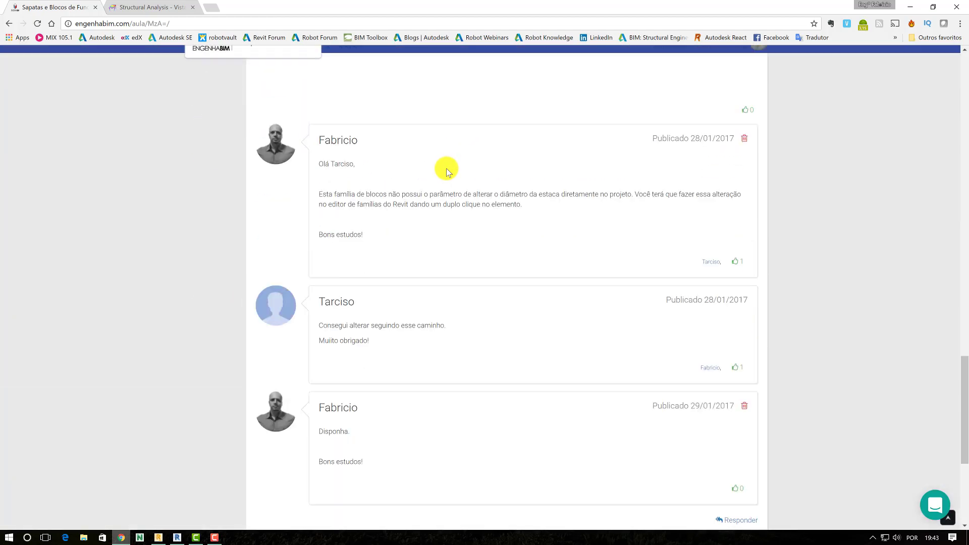
scroll(444, 172, up, 8)
scroll(444, 178, up, 8)
scroll(445, 183, up, 6)
scroll(446, 185, up, 3)
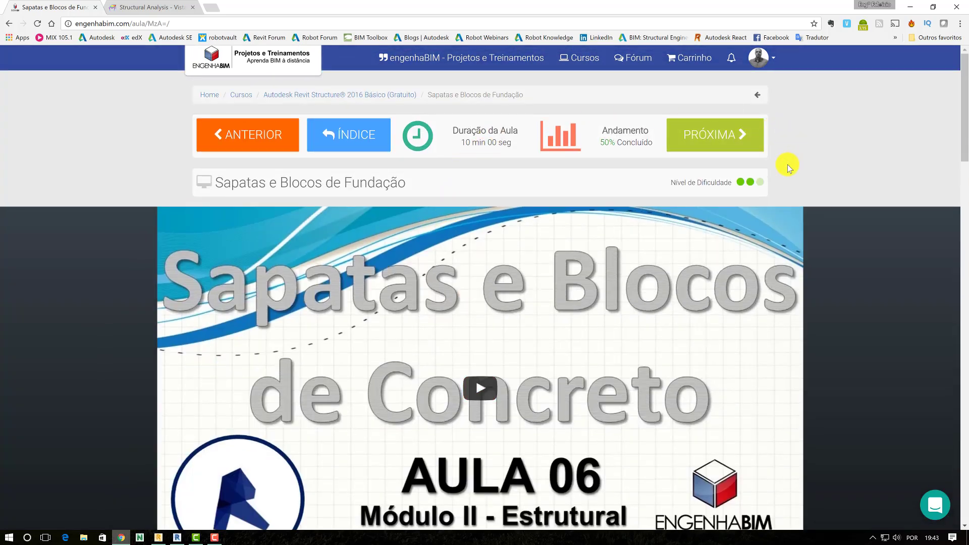
click(134, 6)
click(55, 6)
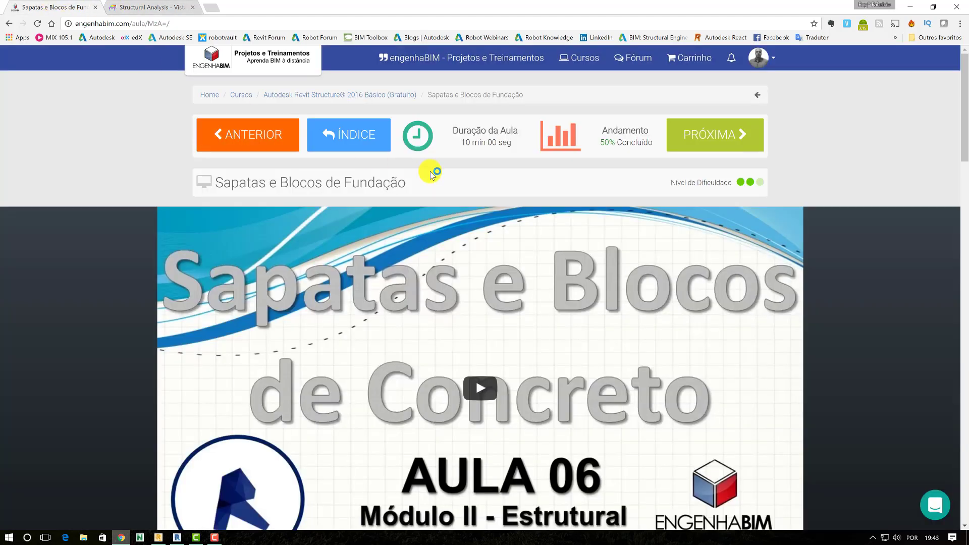